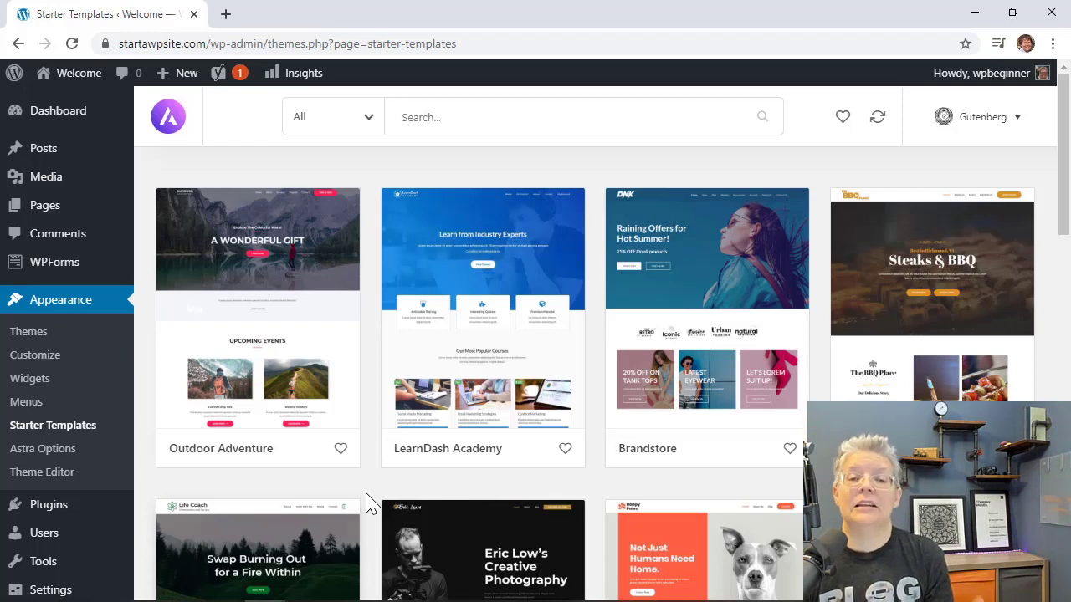
Look through the starter templates and view the site's home page with the Health & Fitness design
scroll(366, 502, "down", 1)
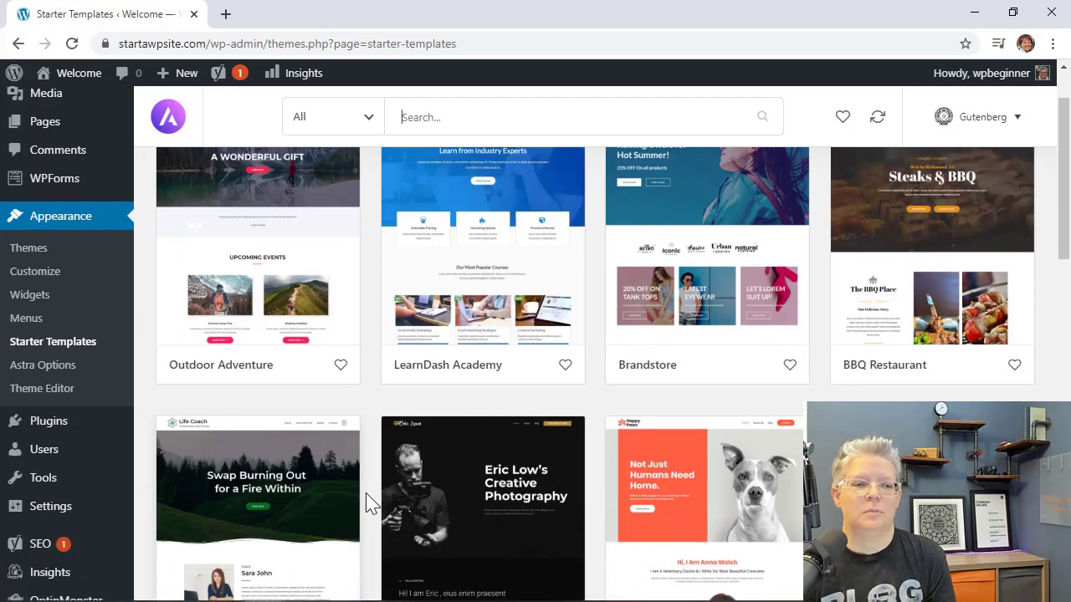
scroll(368, 502, "down", 2)
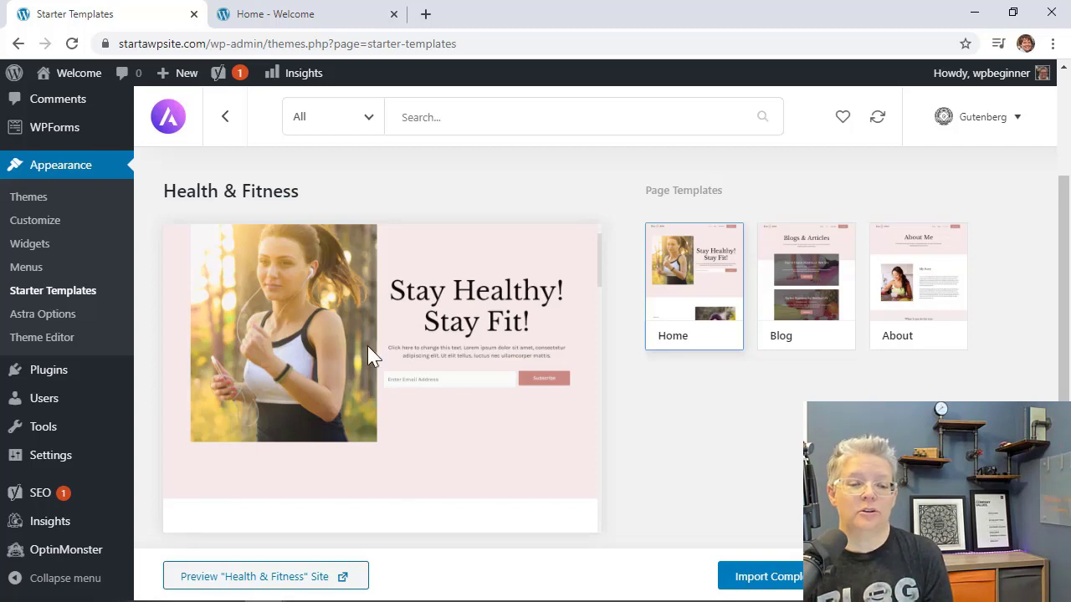
left_click(254, 23)
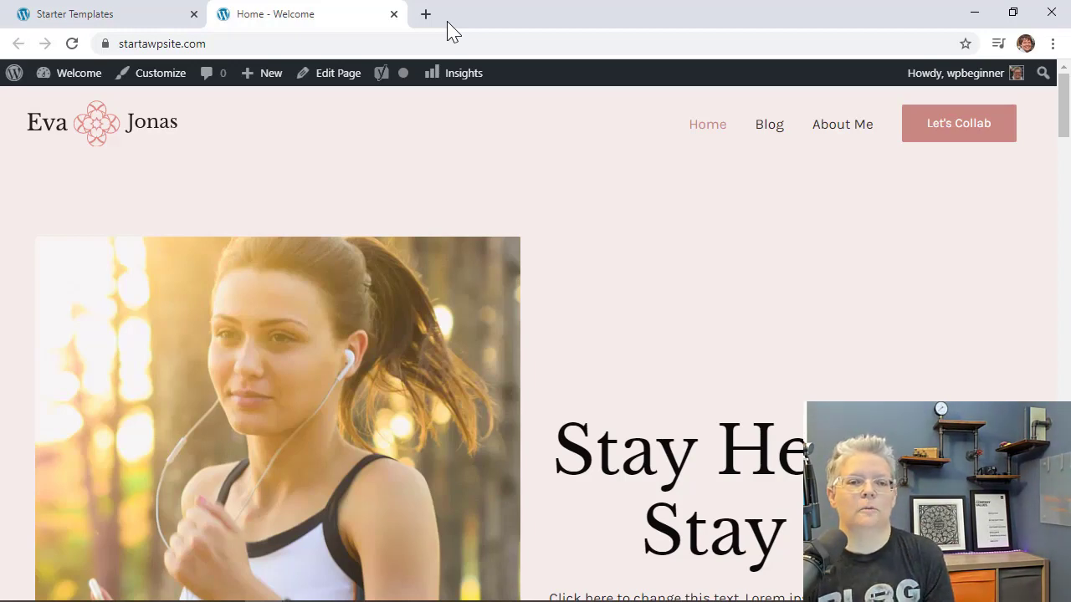
Open wpbeginner.com/refer/memberpress in a new browser tab
left_click(426, 15)
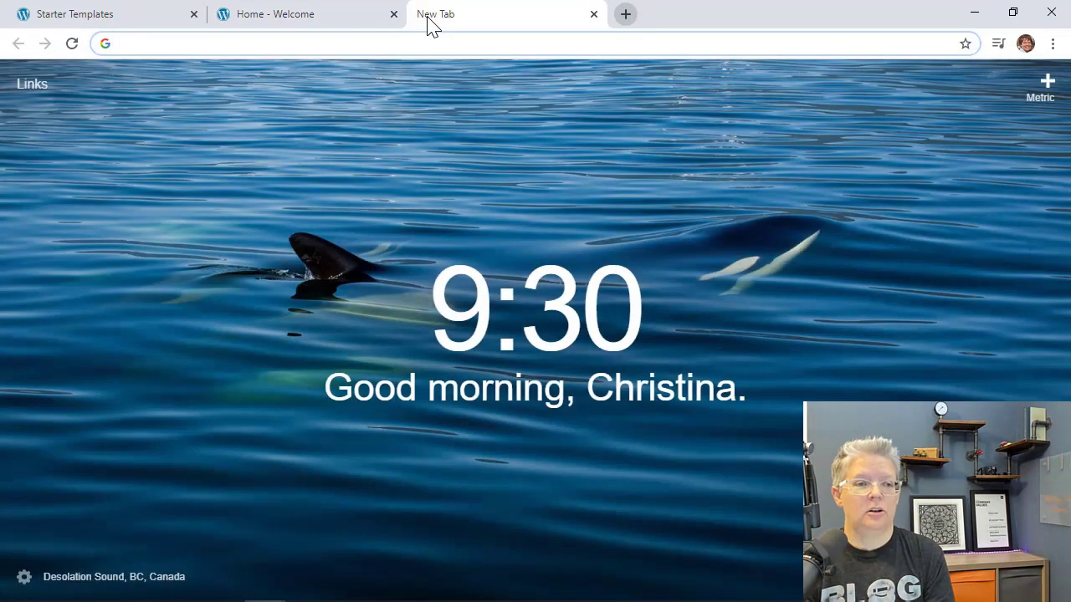
type("wp")
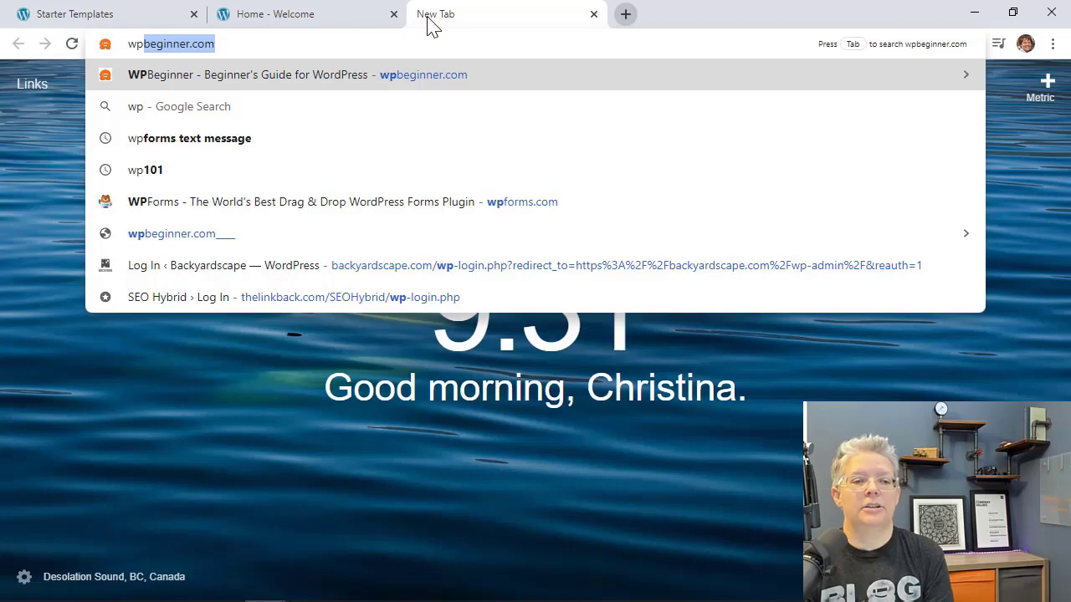
type("beginner.com/ref")
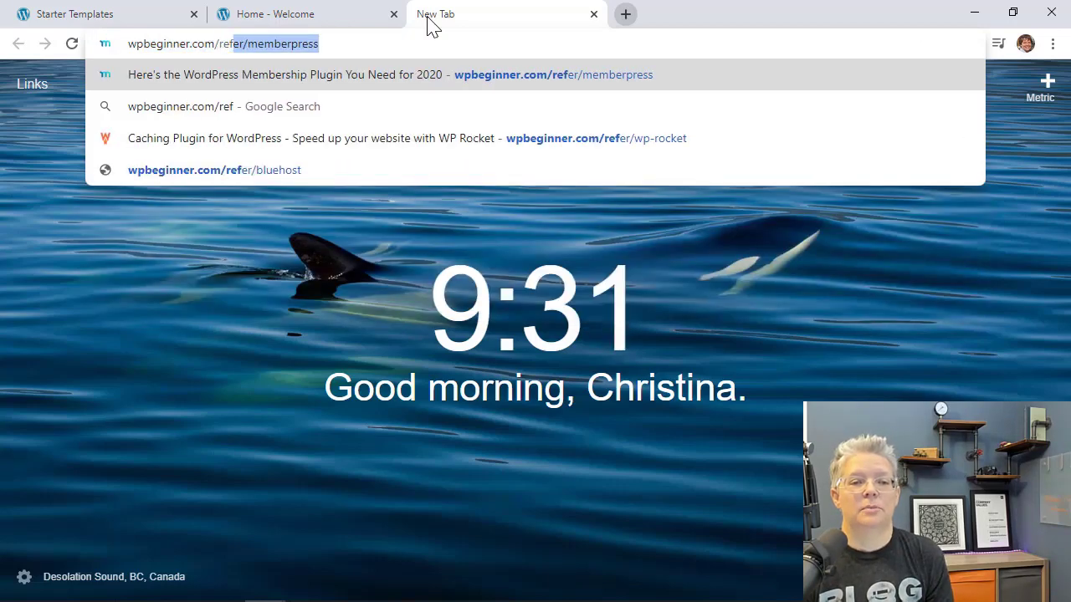
key("Right")
key("Return")
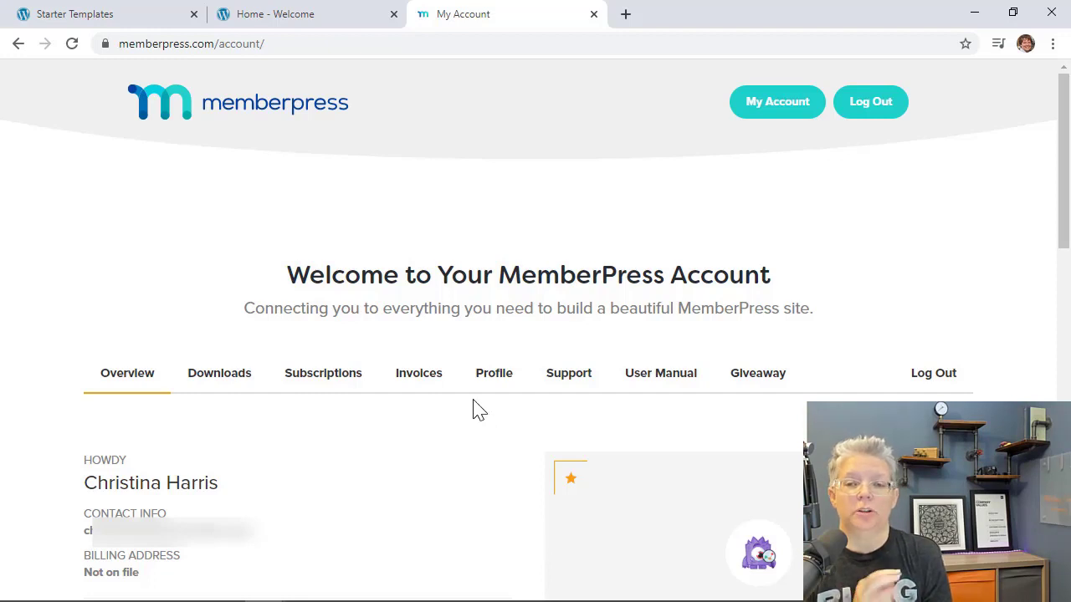
Download the MemberPress 1.8.7 plugin zip from the MemberPress account's downloads and save it
scroll(466, 433, "down", 1)
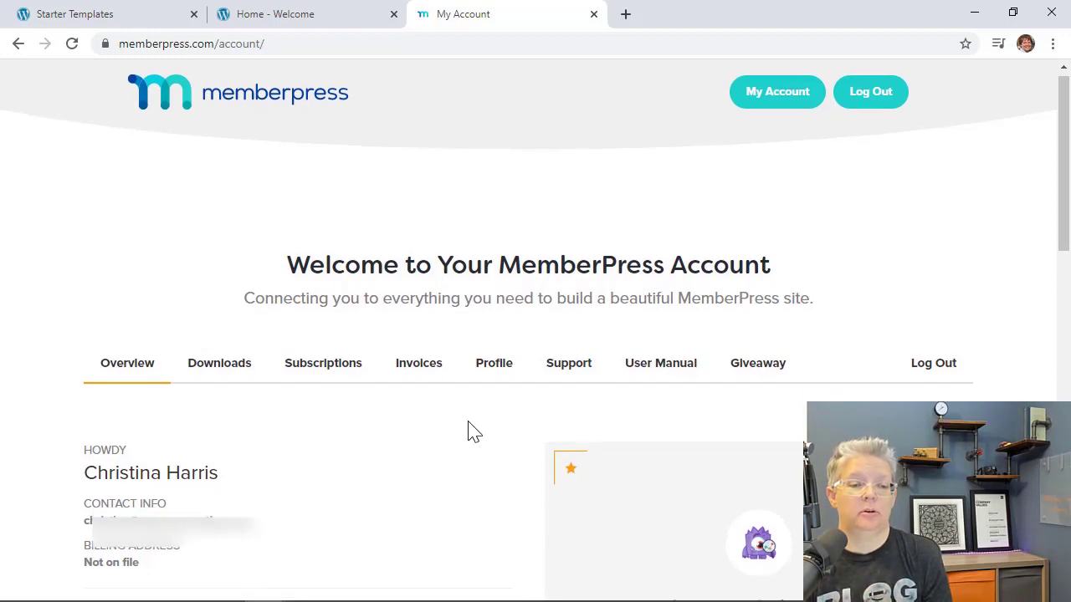
left_click(216, 374)
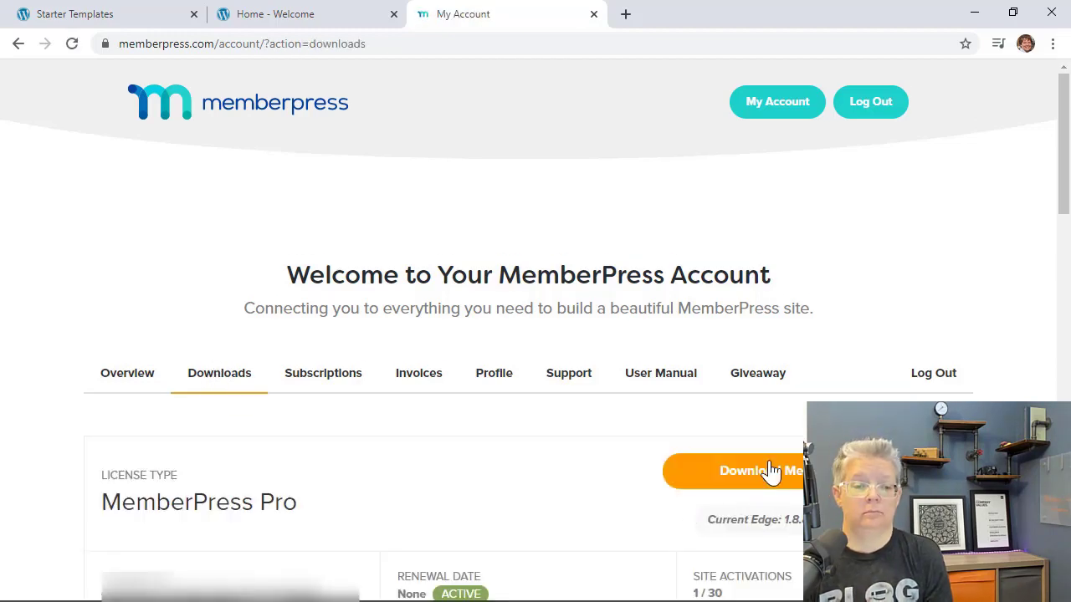
left_click(770, 471)
key("Return")
Copy the MemberPress Pro license key from the account's downloads page
left_click_drag(321, 402, 246, 411)
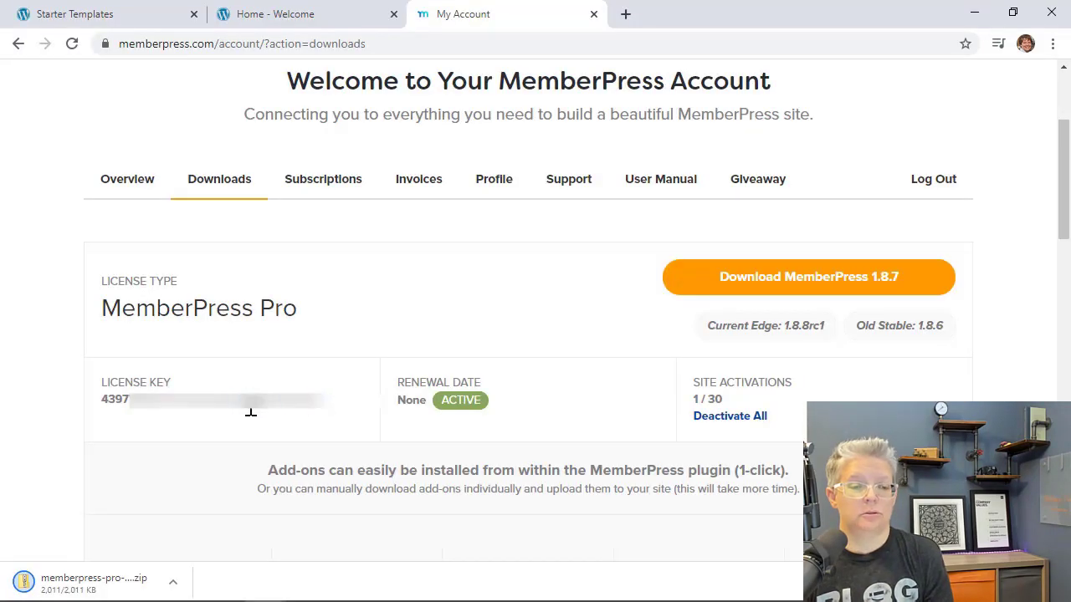
double_click(251, 406)
right_click(108, 403)
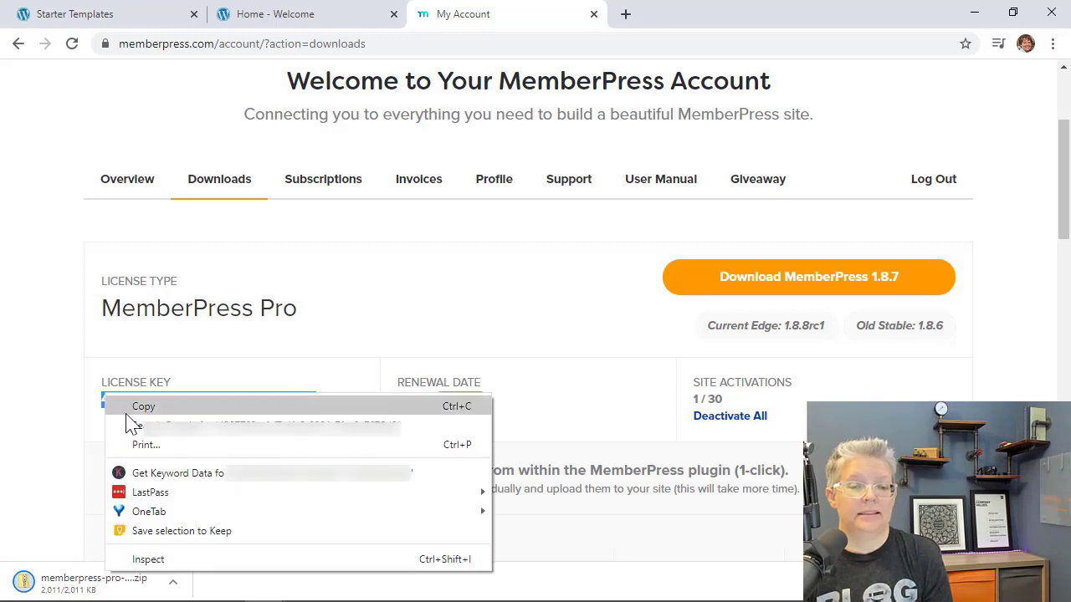
left_click(138, 410)
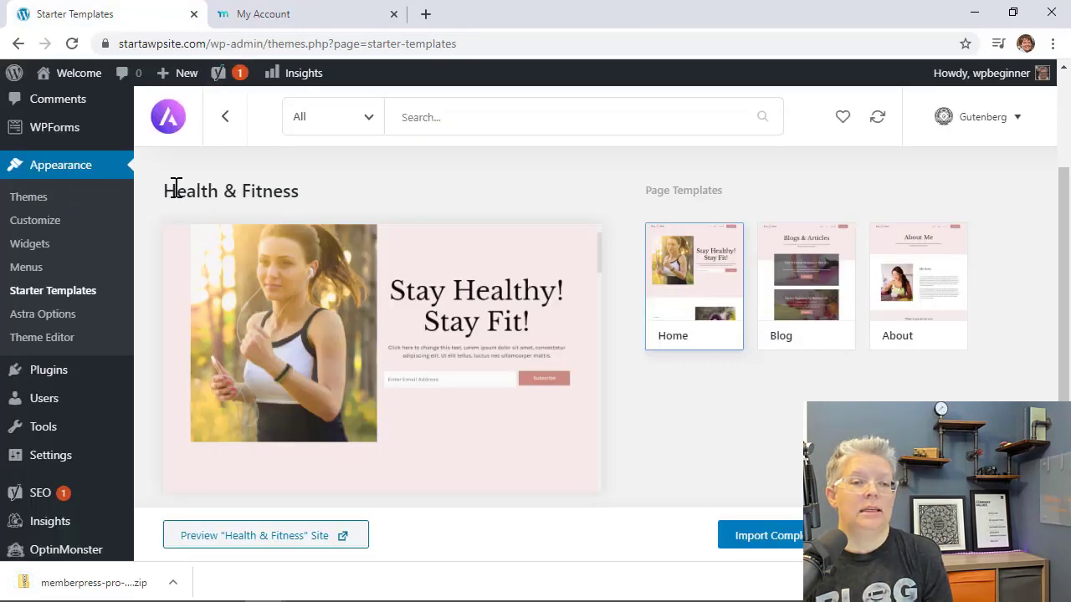
Go to the WordPress dashboard and open the upload form for adding a new plugin
scroll(129, 201, "up", 3)
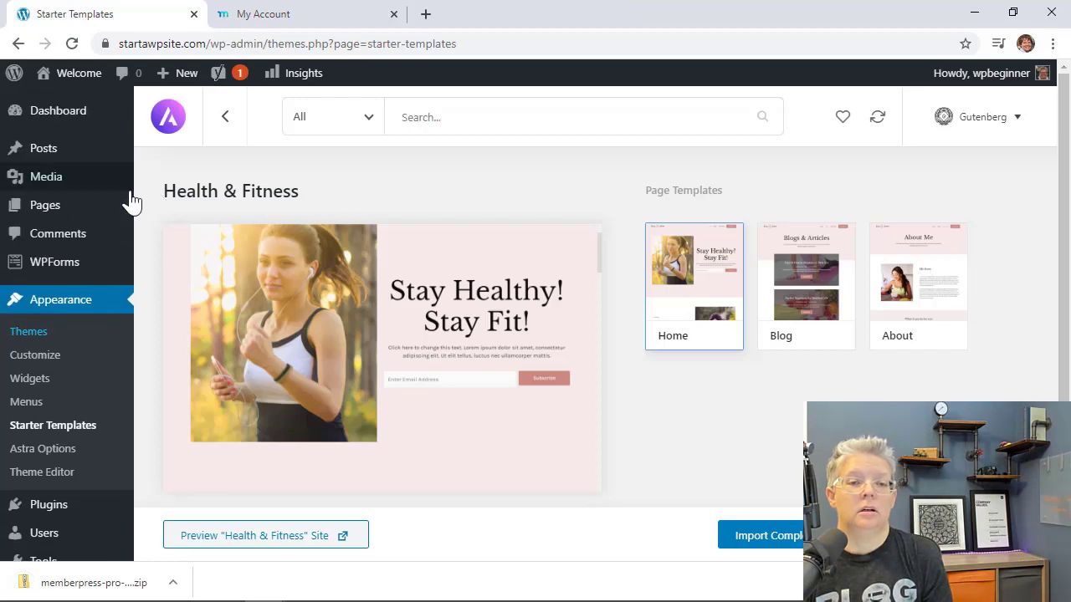
left_click(59, 118)
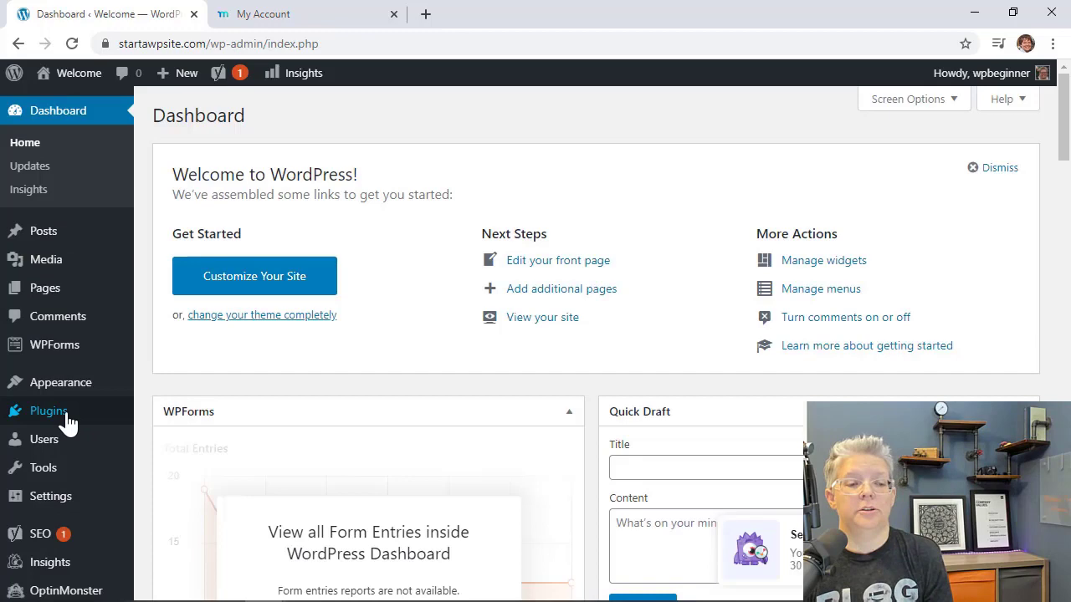
mouse_move(60, 421)
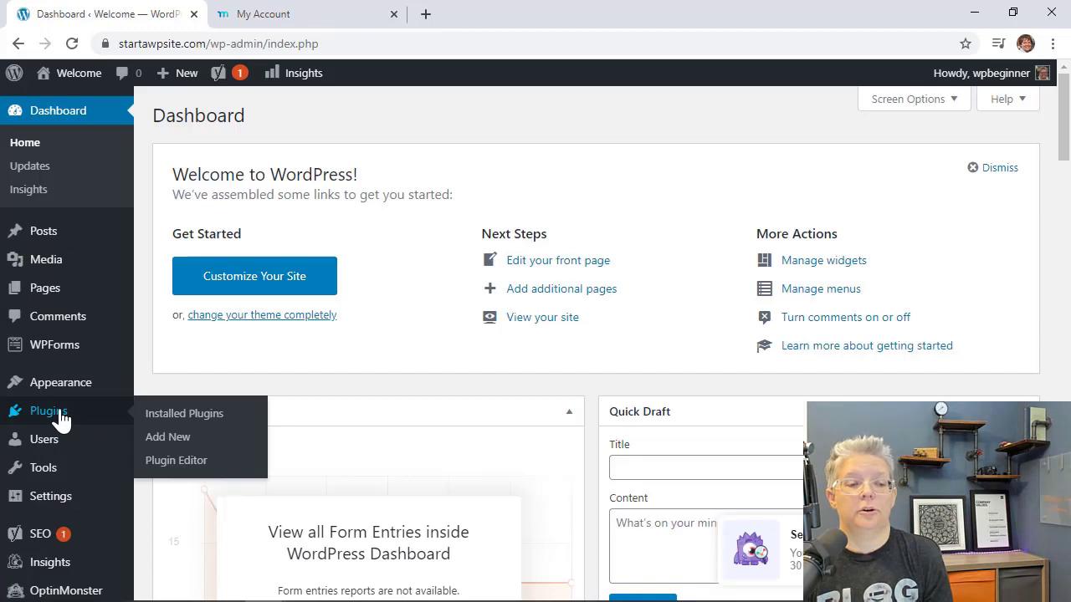
left_click(168, 444)
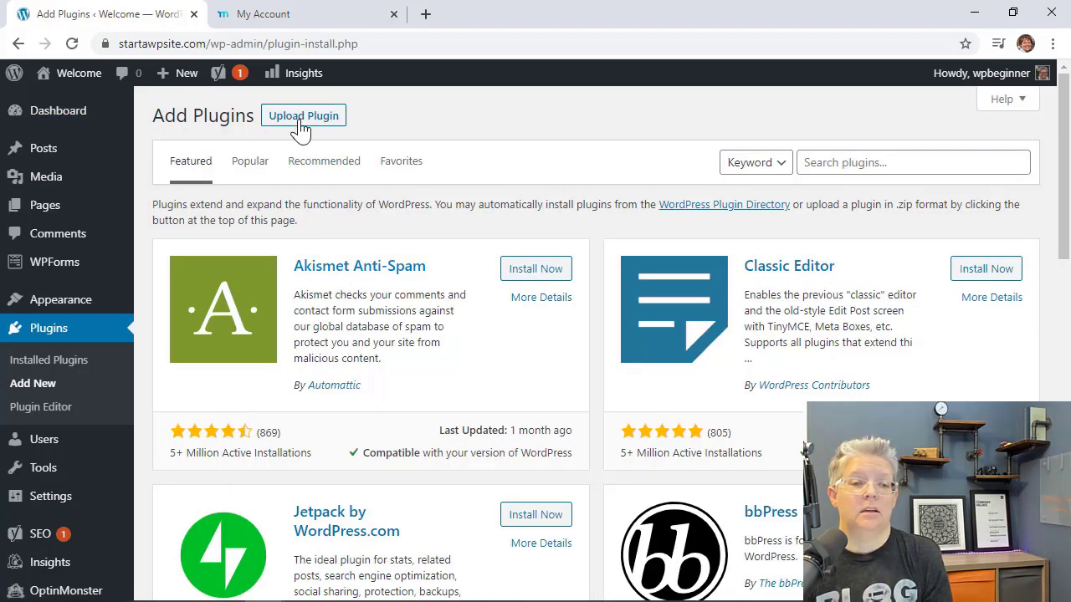
left_click(303, 117)
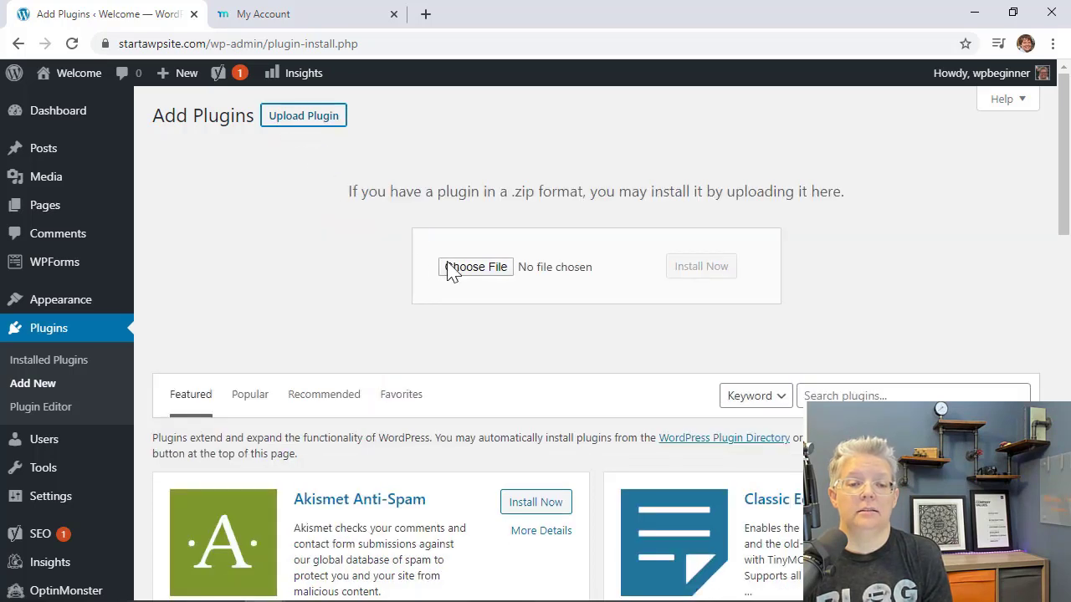
Upload memberpress-pro-1.8.7.zip, install the plugin and activate it
left_click(458, 272)
left_click(94, 152)
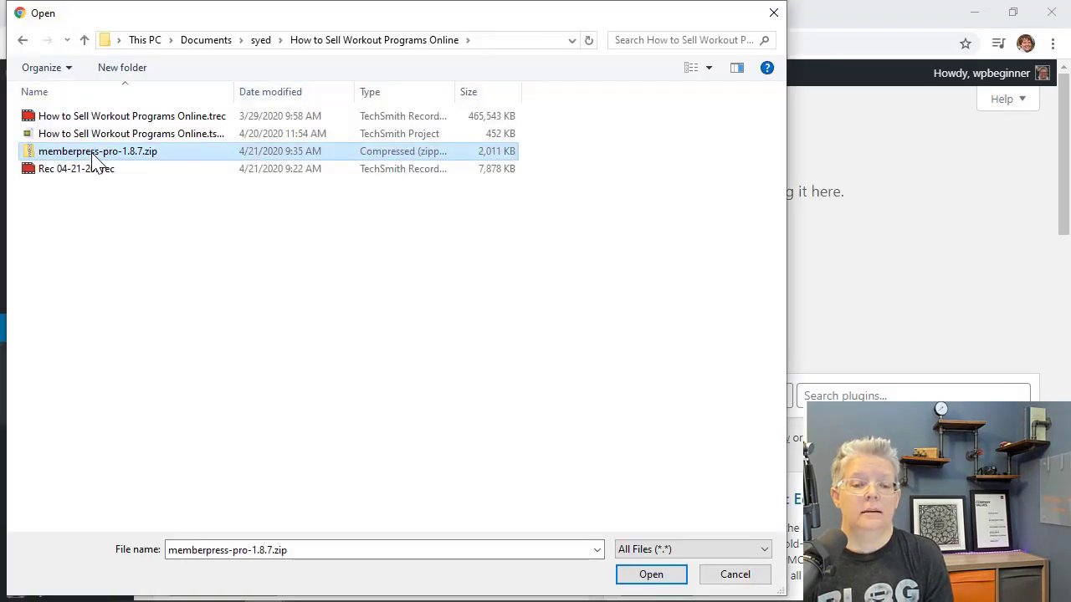
left_click(635, 577)
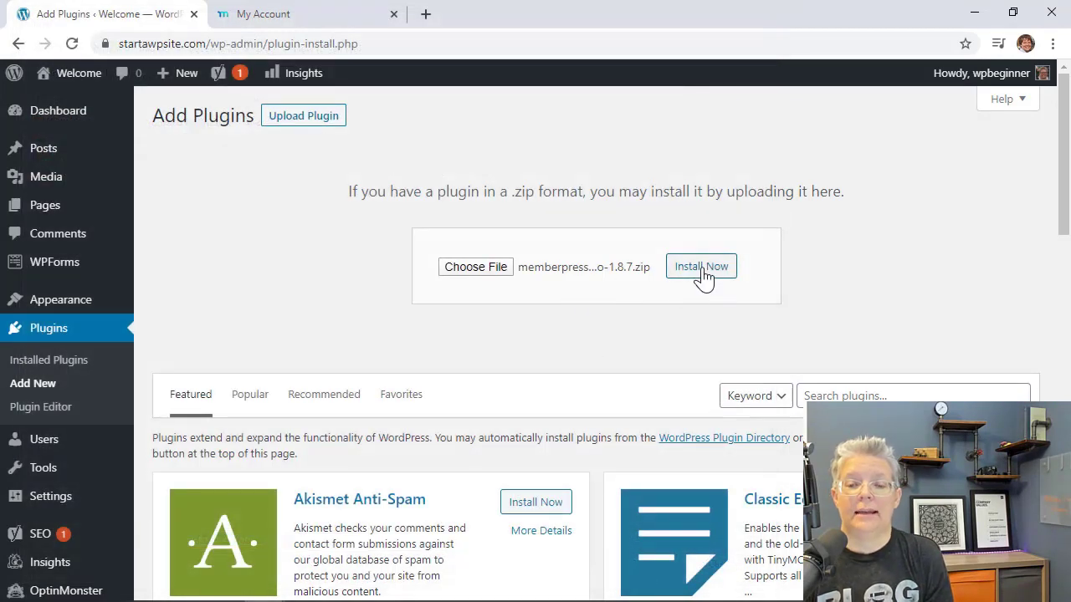
left_click(701, 268)
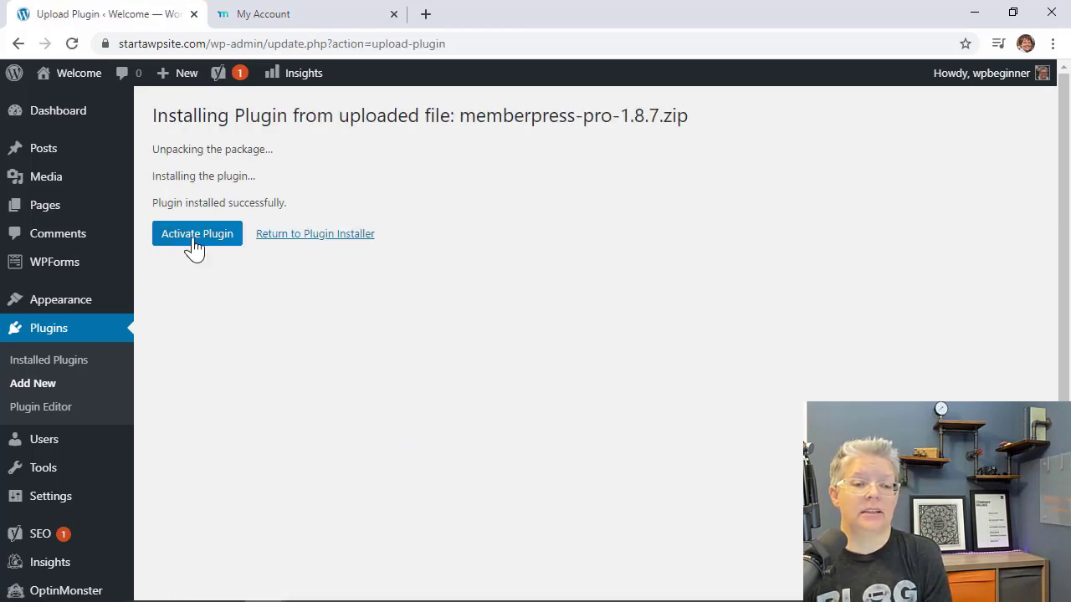
left_click(194, 238)
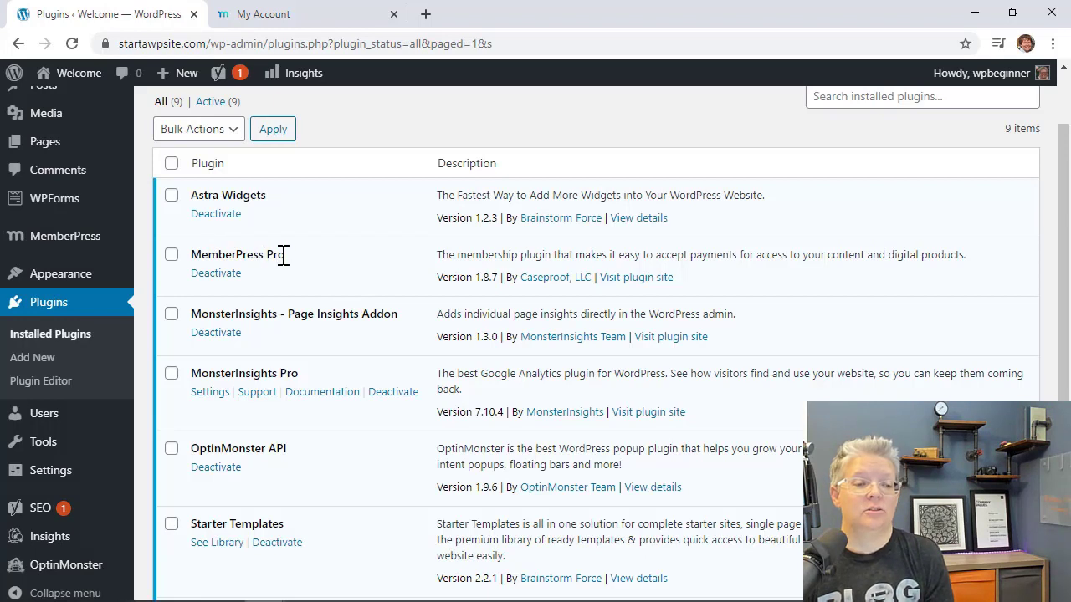
Paste the license key into the MemberPress license settings and activate it for this site
mouse_move(59, 242)
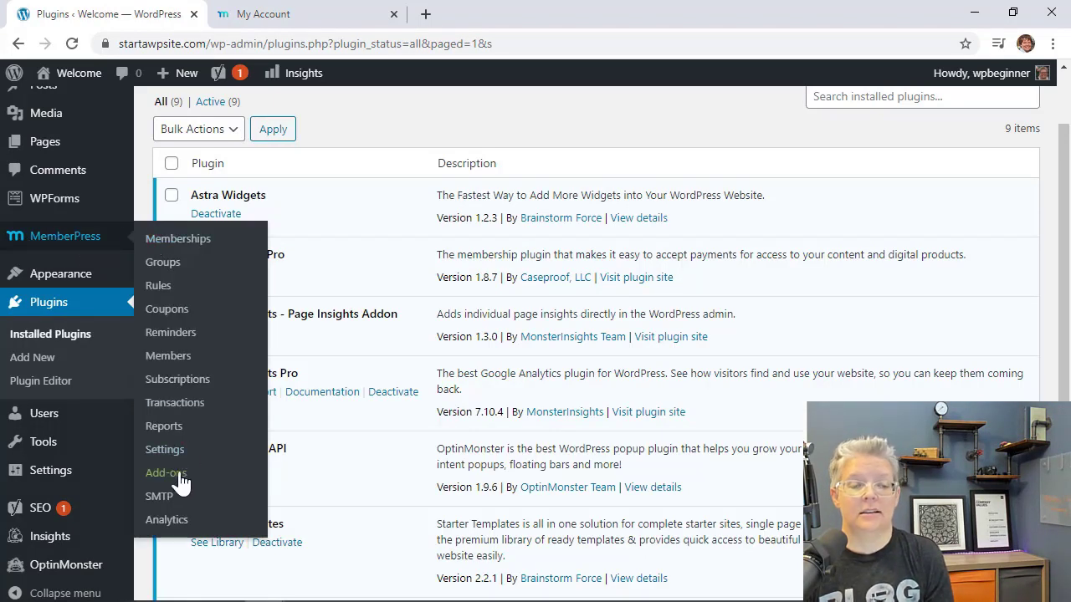
left_click(165, 450)
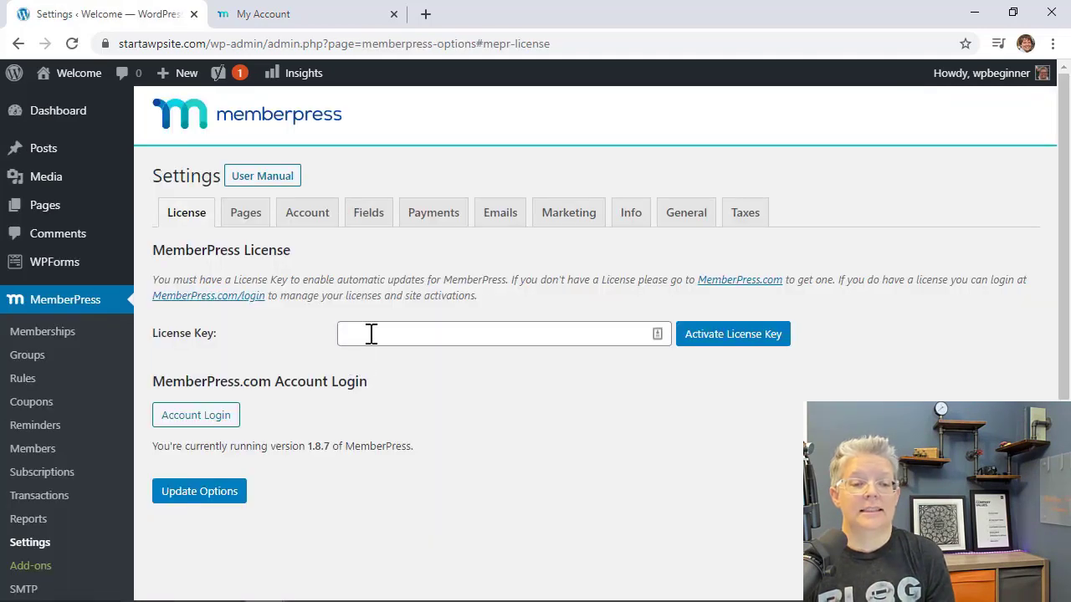
left_click(371, 334)
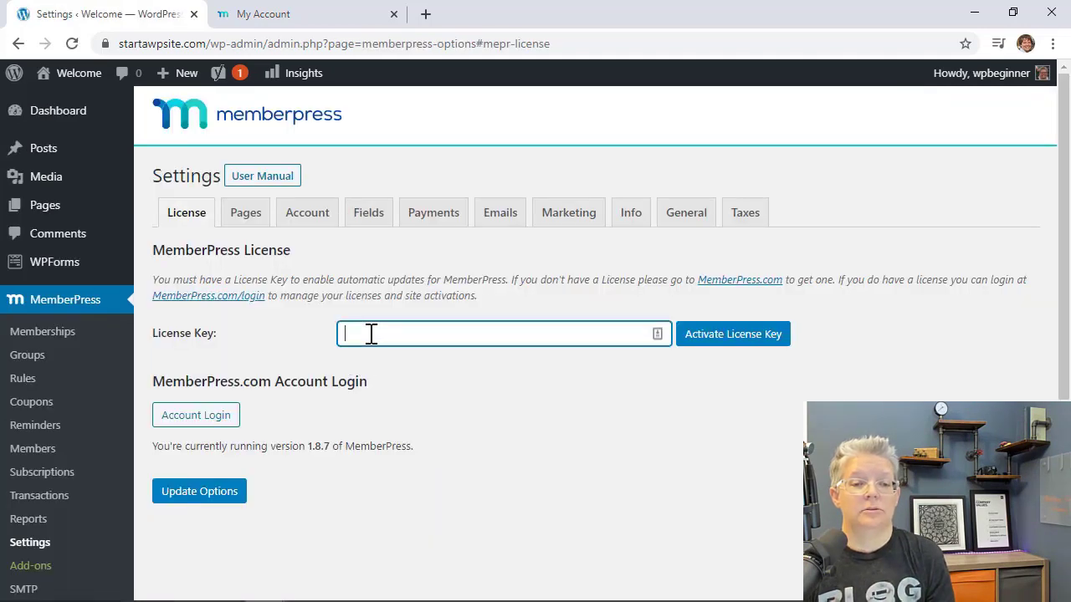
right_click(371, 334)
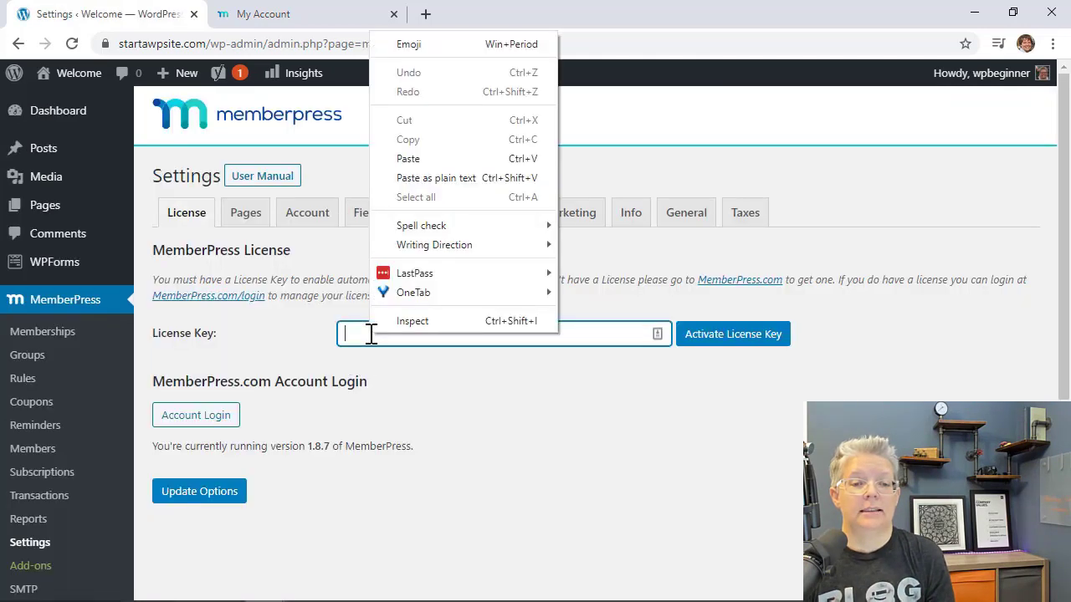
left_click(410, 159)
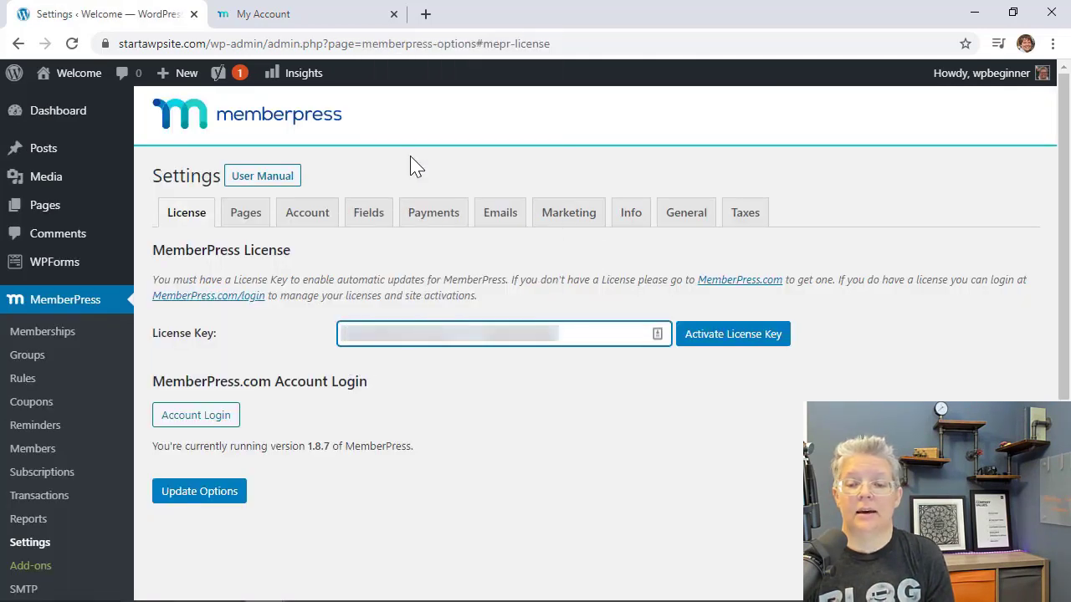
left_click(713, 338)
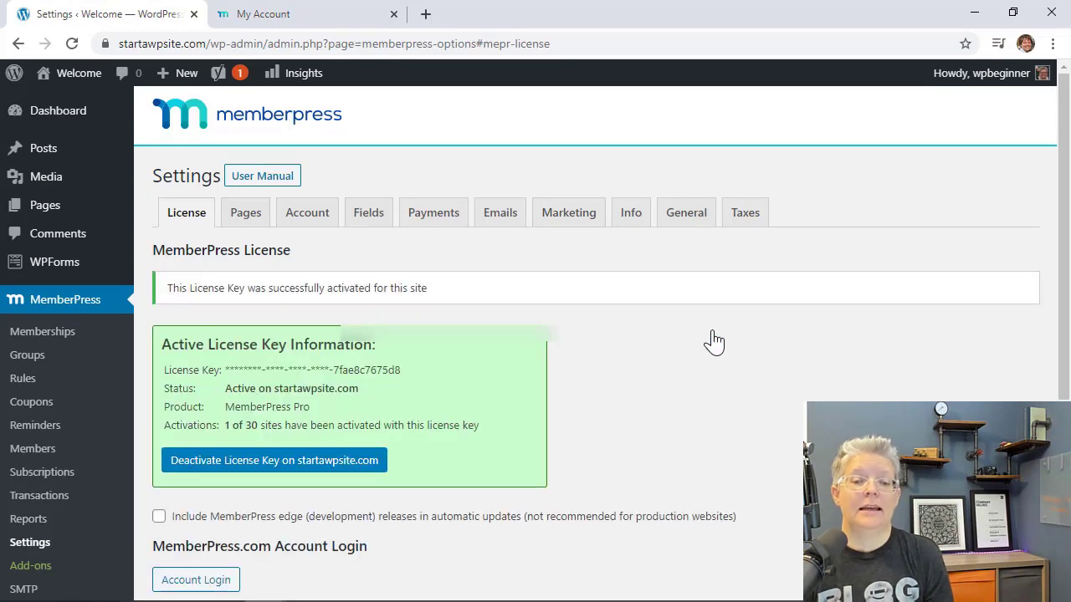
Examine the MemberPress page settings for reserved pages, group and membership slugs, and unauthorized access options
scroll(712, 341, "down", 1)
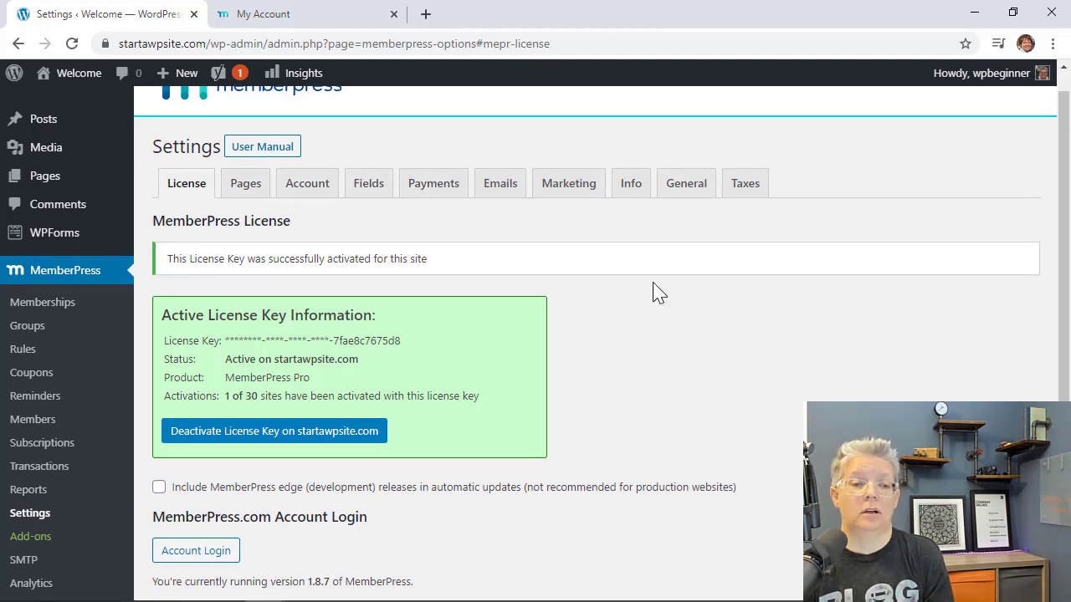
scroll(659, 292, "up", 1)
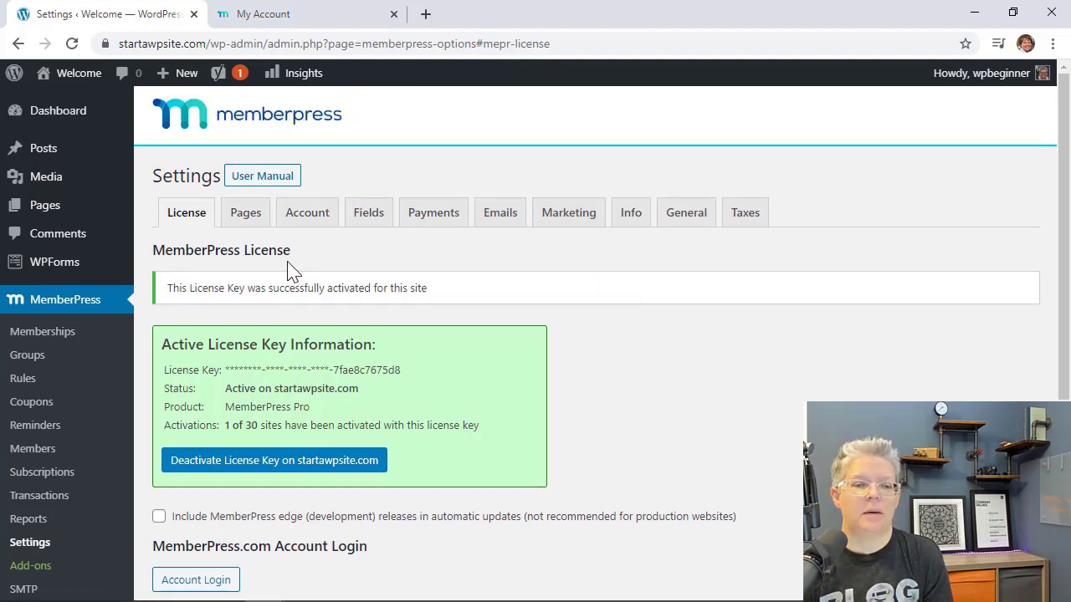
left_click(238, 219)
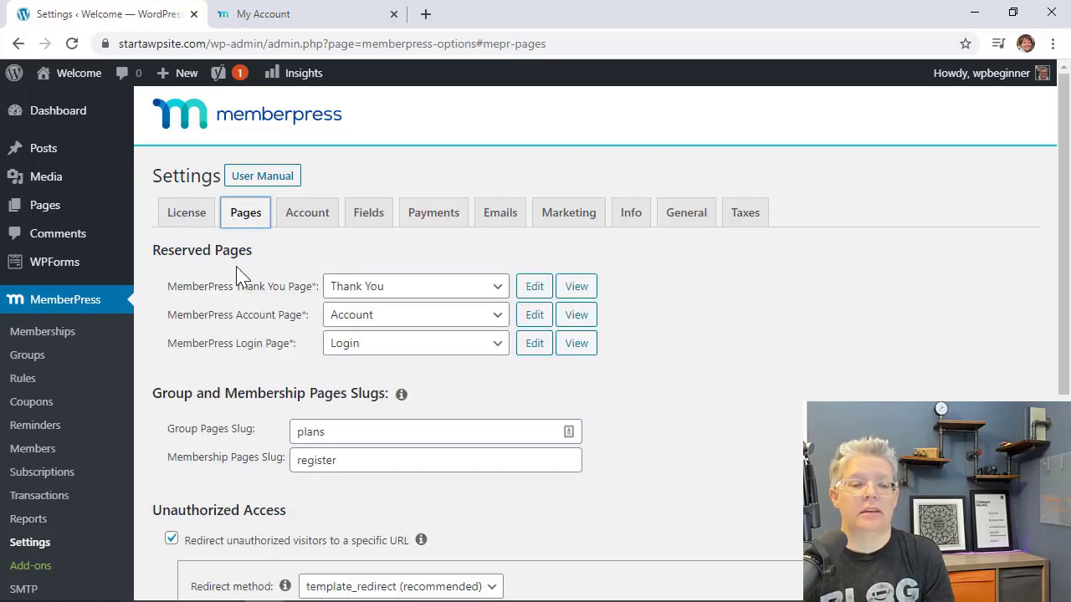
scroll(680, 321, "down", 2)
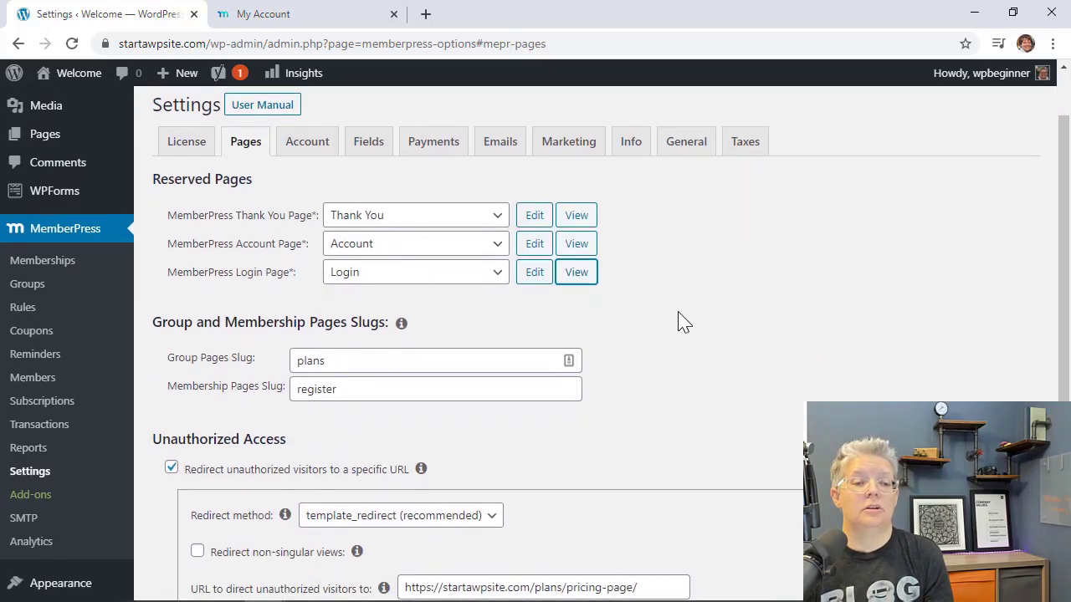
scroll(679, 321, "down", 2)
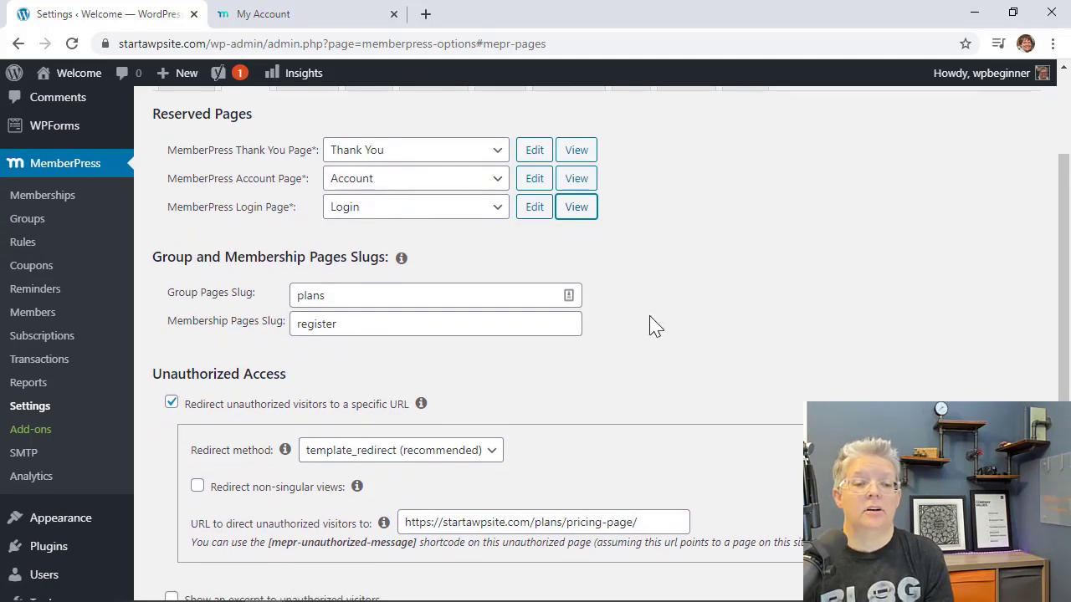
scroll(628, 343, "down", 2)
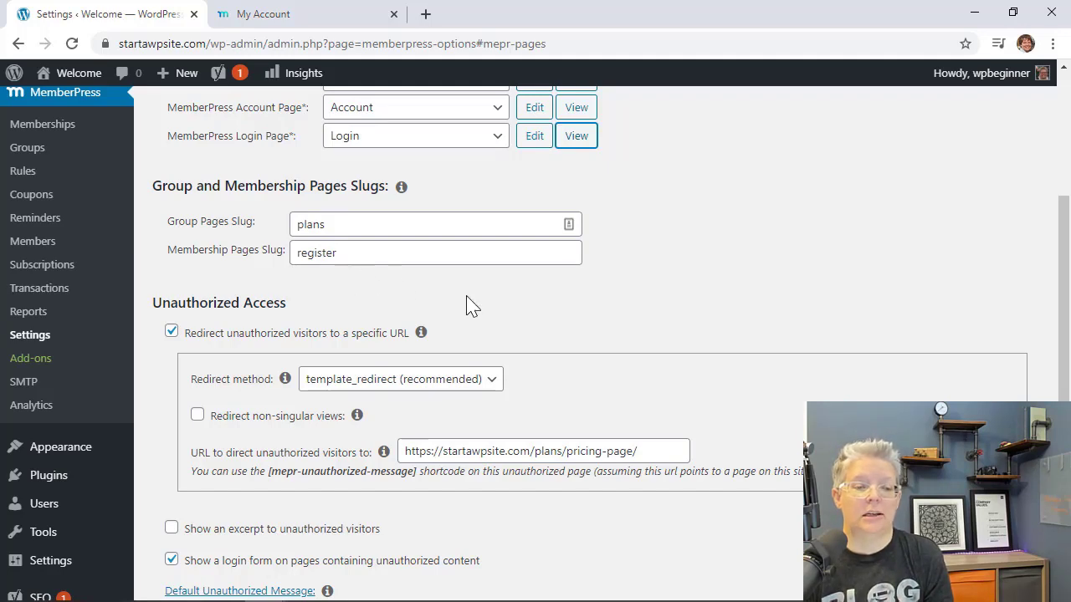
scroll(469, 305, "down", 3)
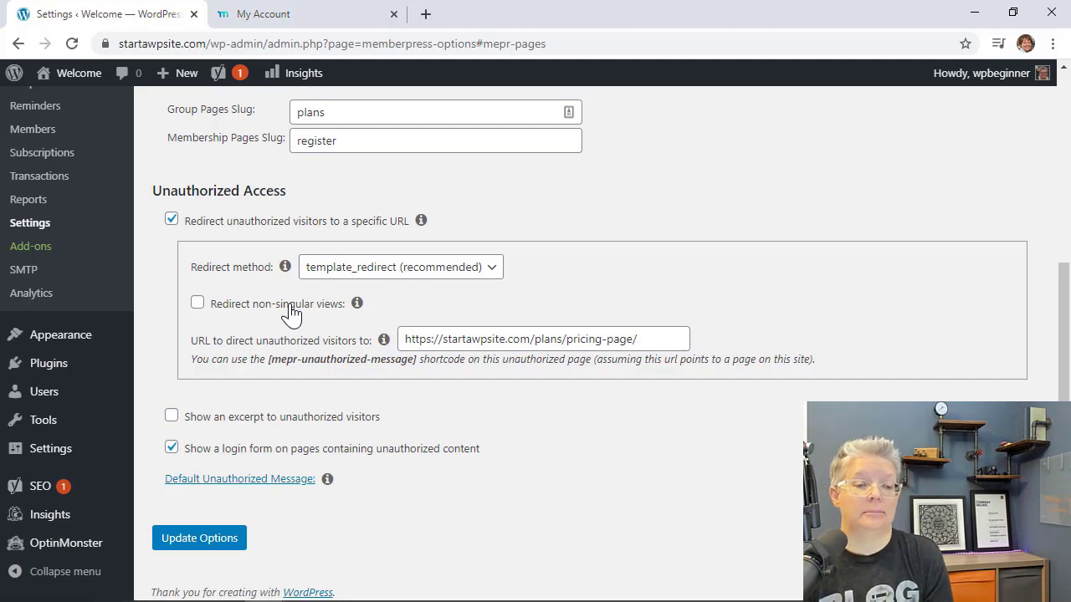
scroll(469, 406, "down", 1)
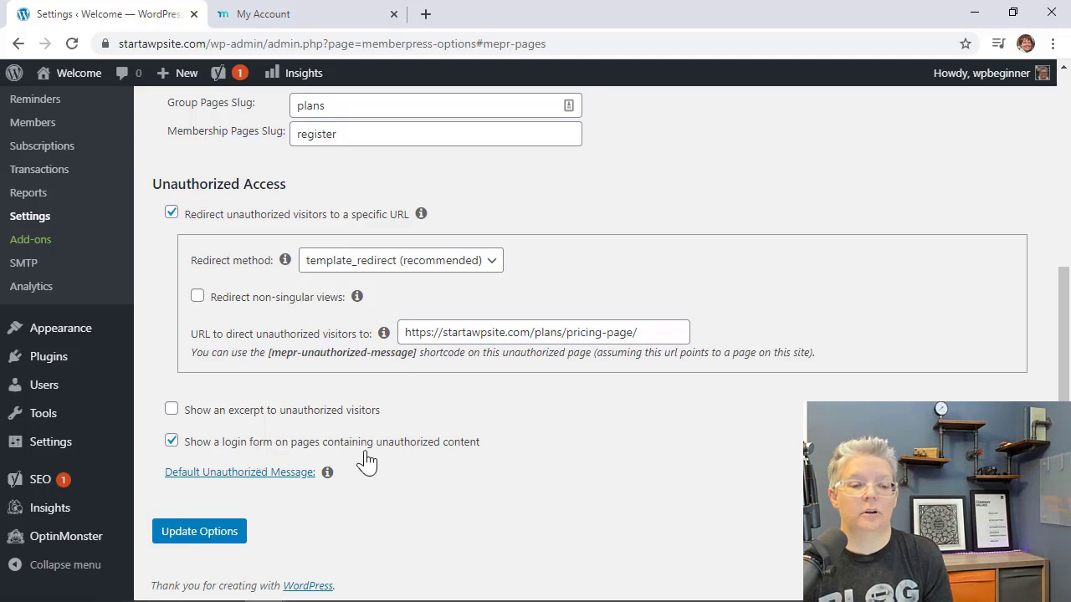
Add a payment method in the MemberPress payment settings with the PayPal Standard gateway and name it Paypal
scroll(416, 485, "up", 4)
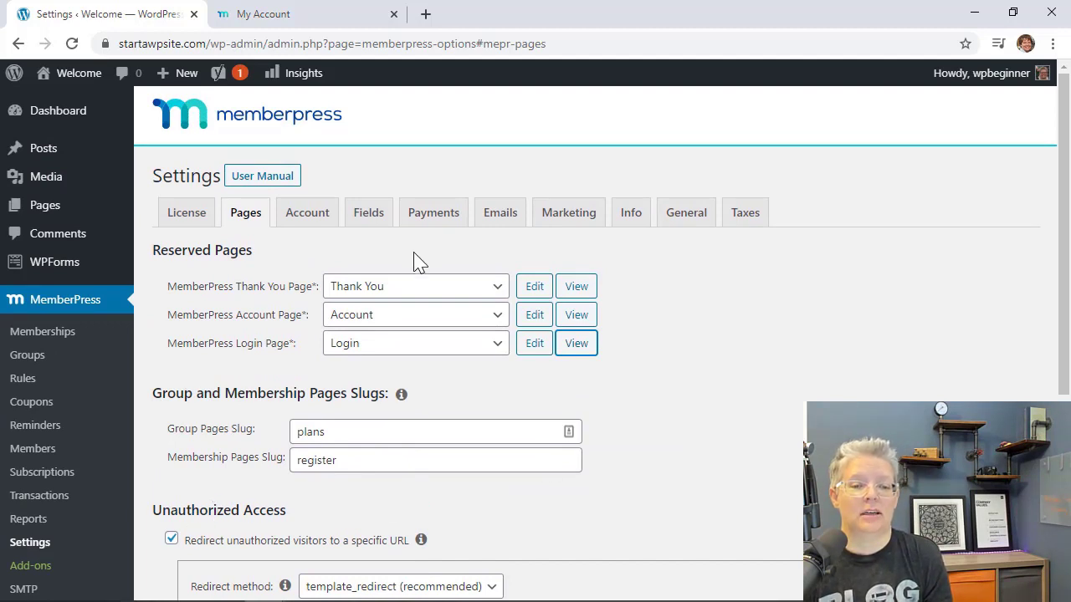
left_click(434, 213)
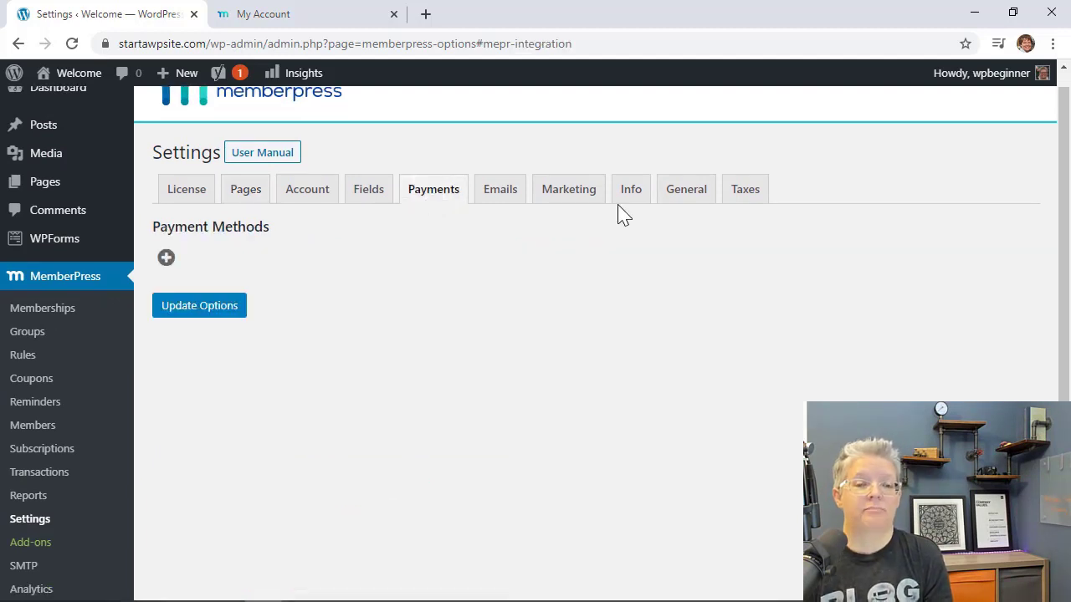
left_click(433, 194)
left_click(168, 261)
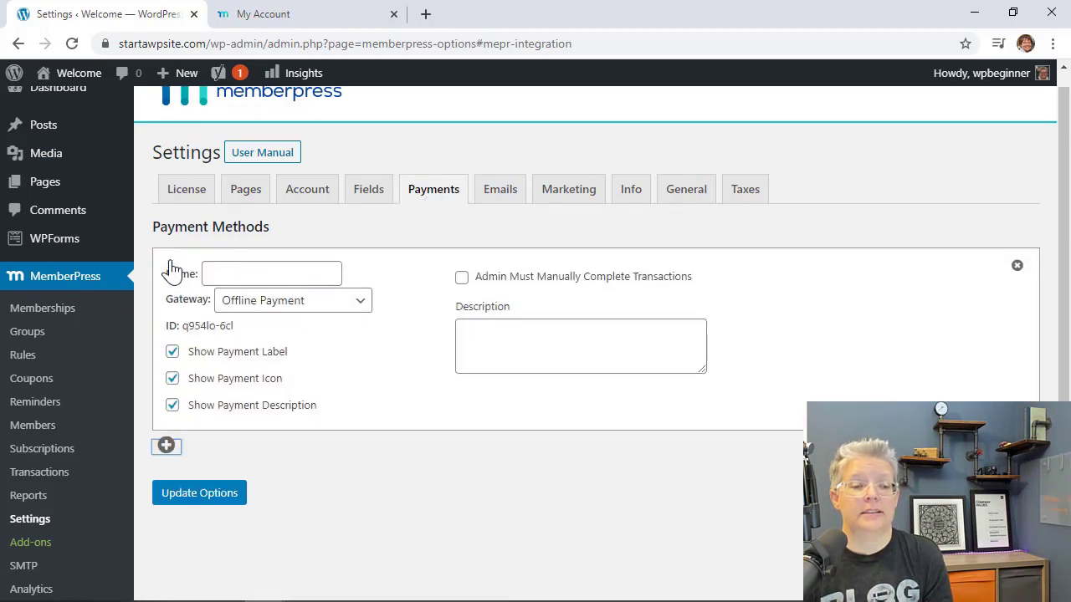
left_click(261, 307)
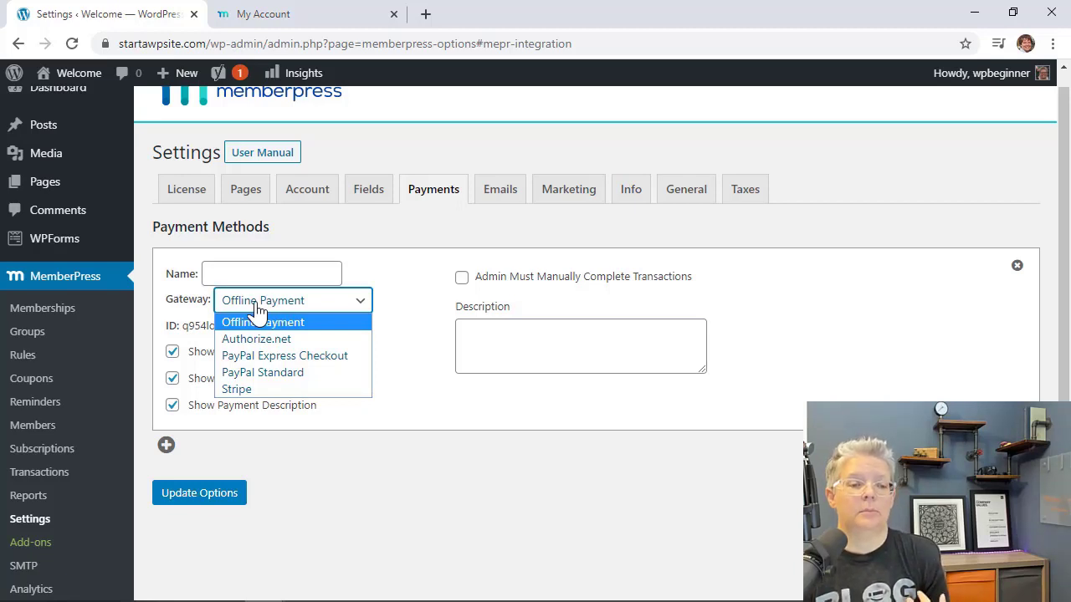
left_click(268, 377)
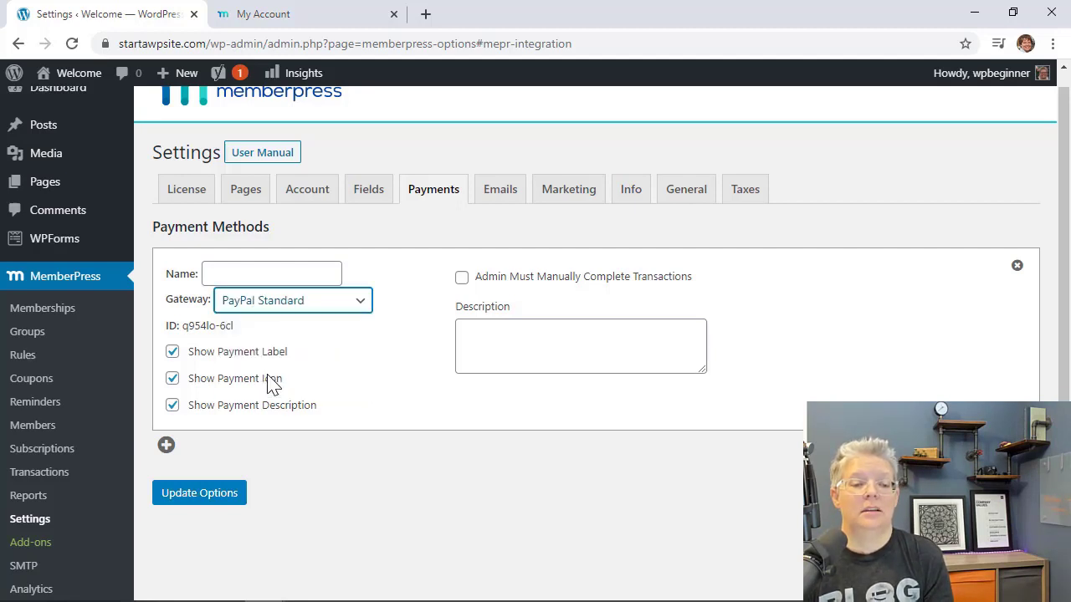
left_click(234, 277)
type("Paypal")
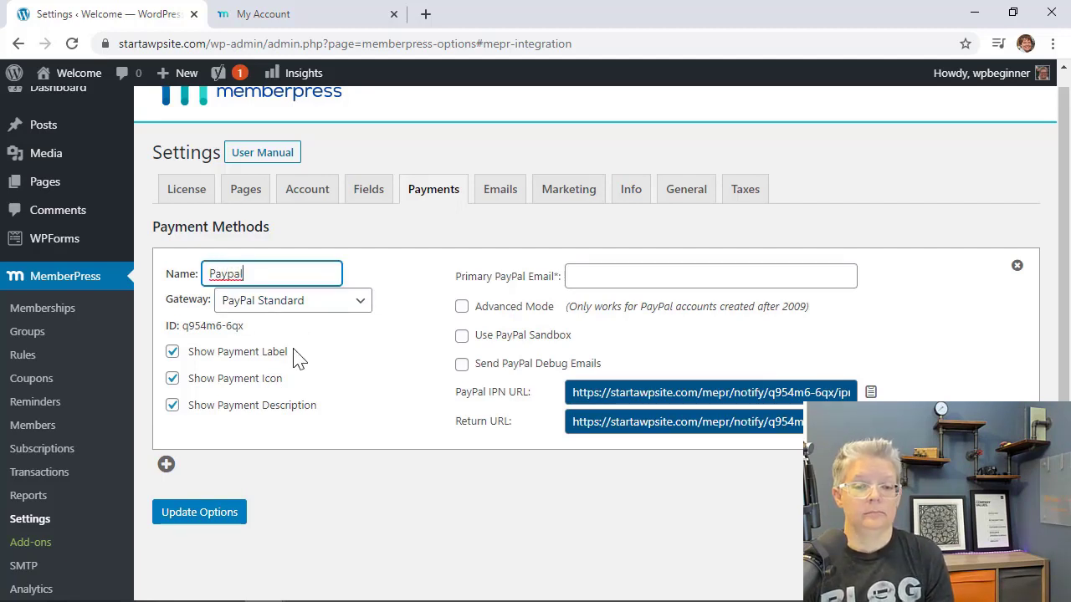
Fill in the primary PayPal email for the Paypal payment method and save the options
left_click(602, 277)
type("fitne")
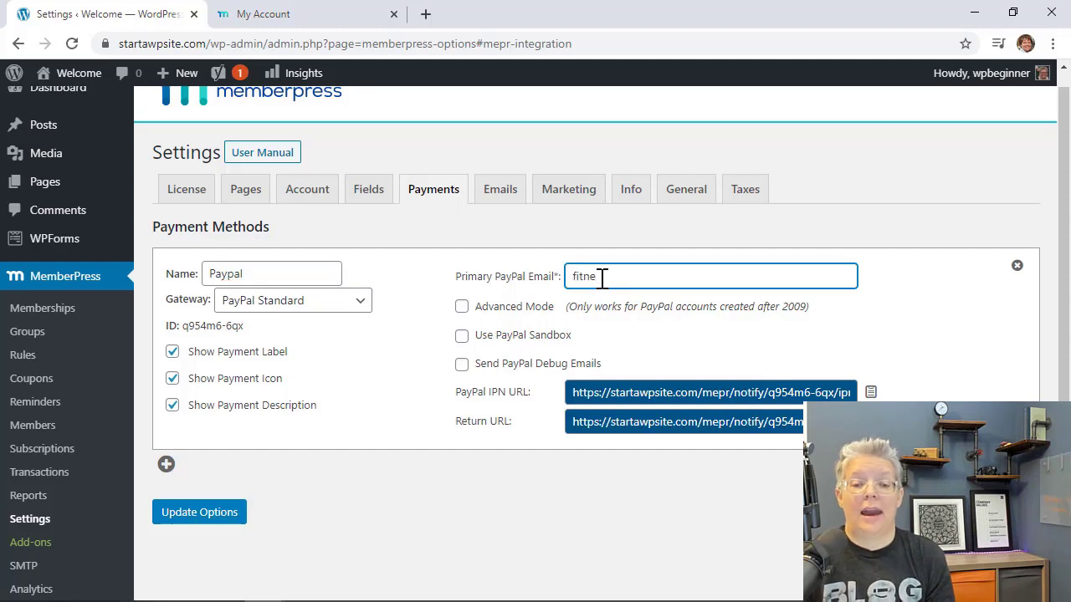
type("ss@example.com")
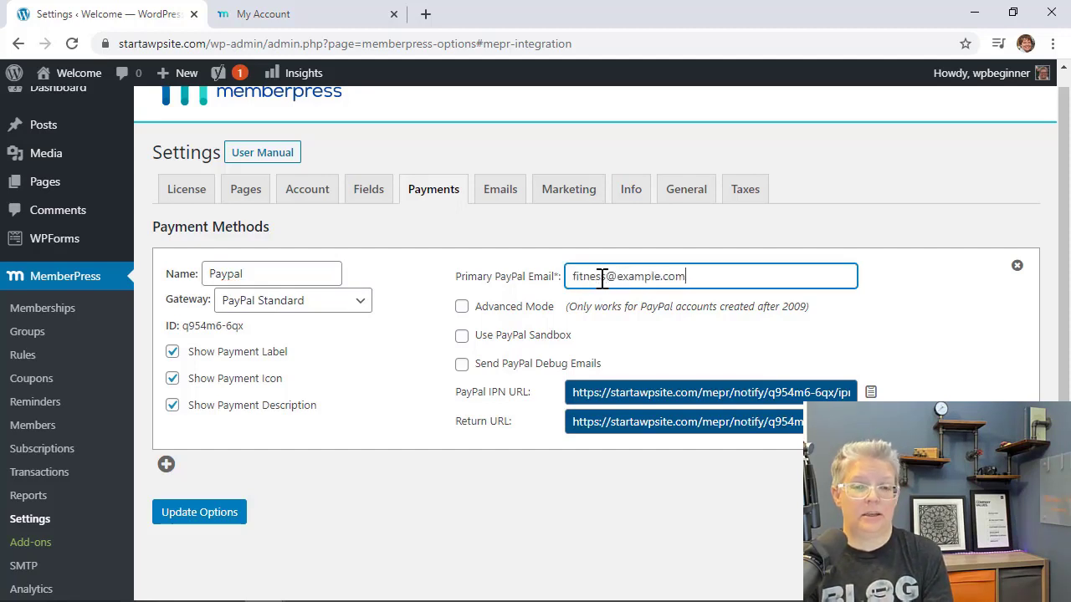
key("Tab")
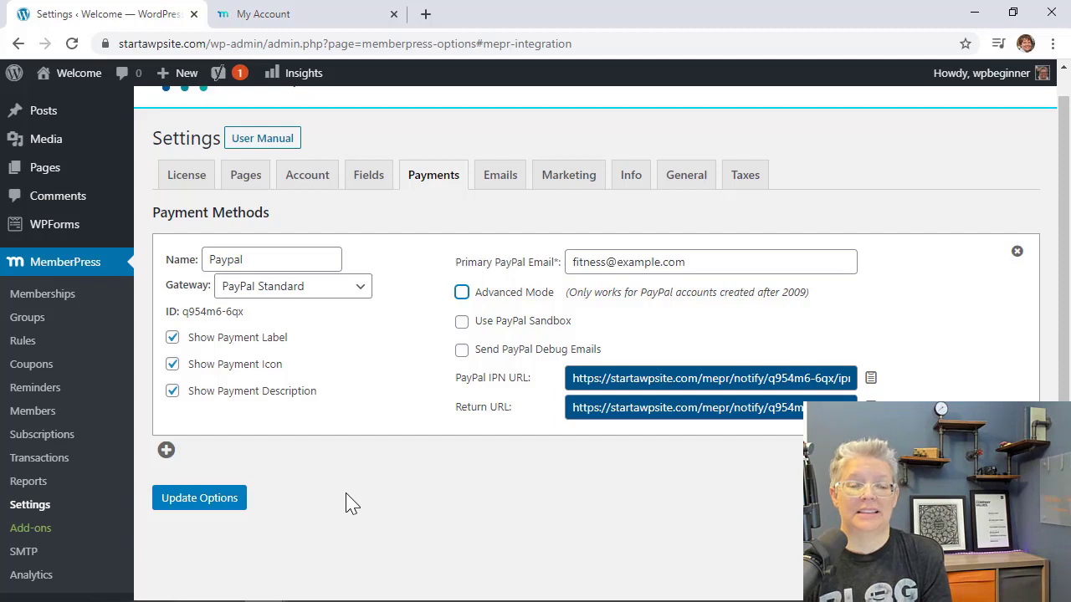
left_click(215, 506)
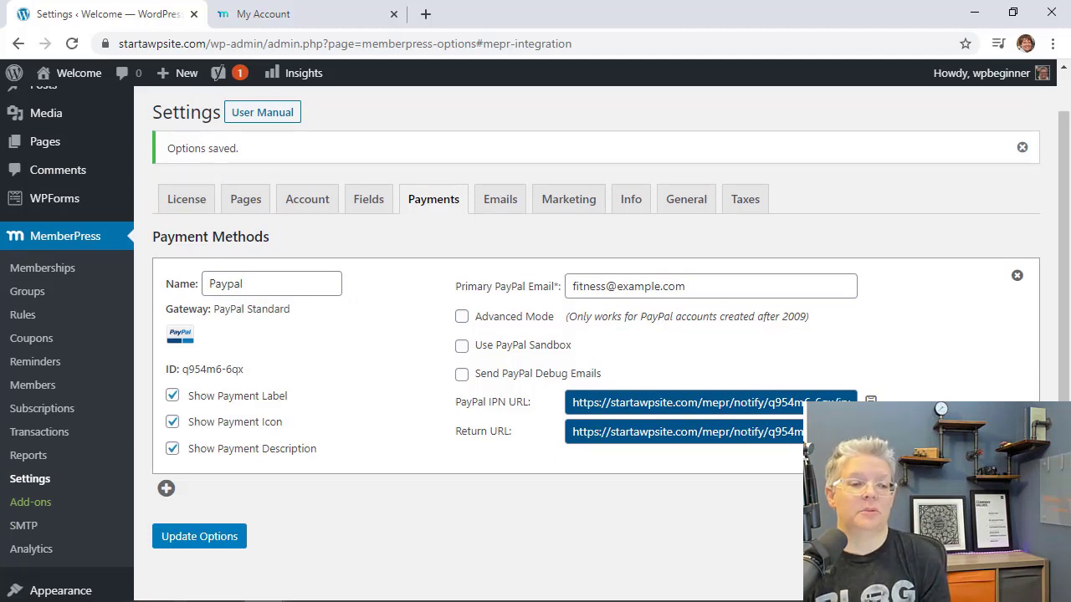
Create a new MemberPress membership titled Basic
left_click(44, 268)
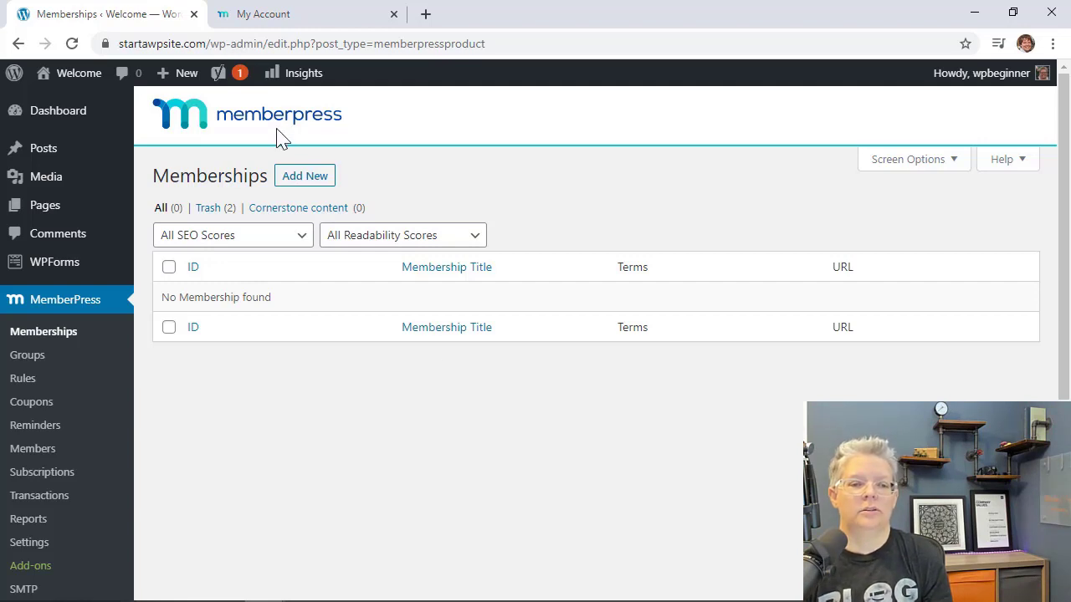
left_click(292, 180)
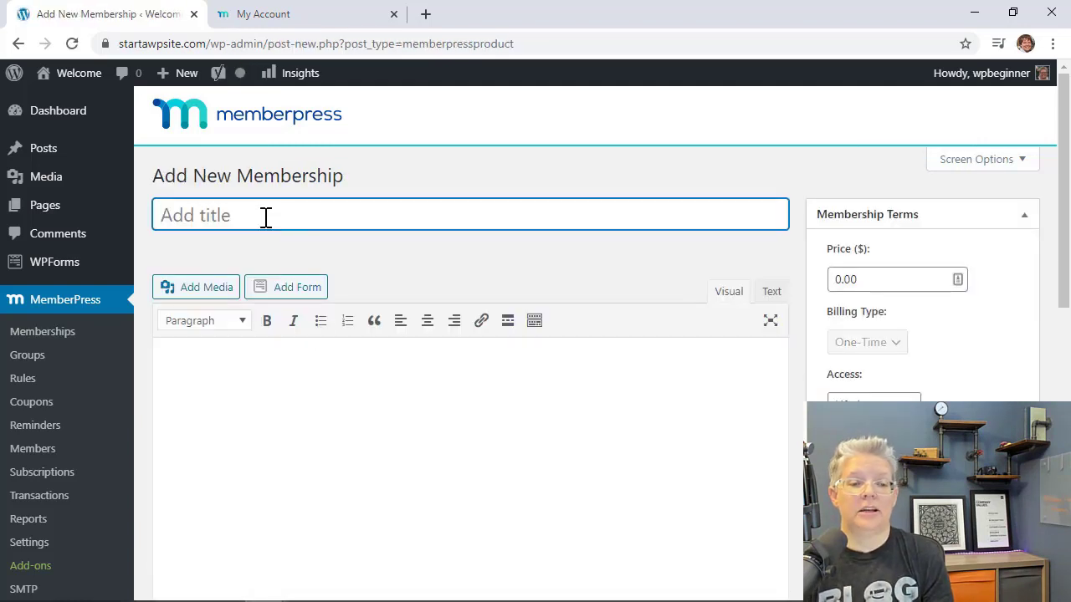
type("Basic")
left_click(256, 375)
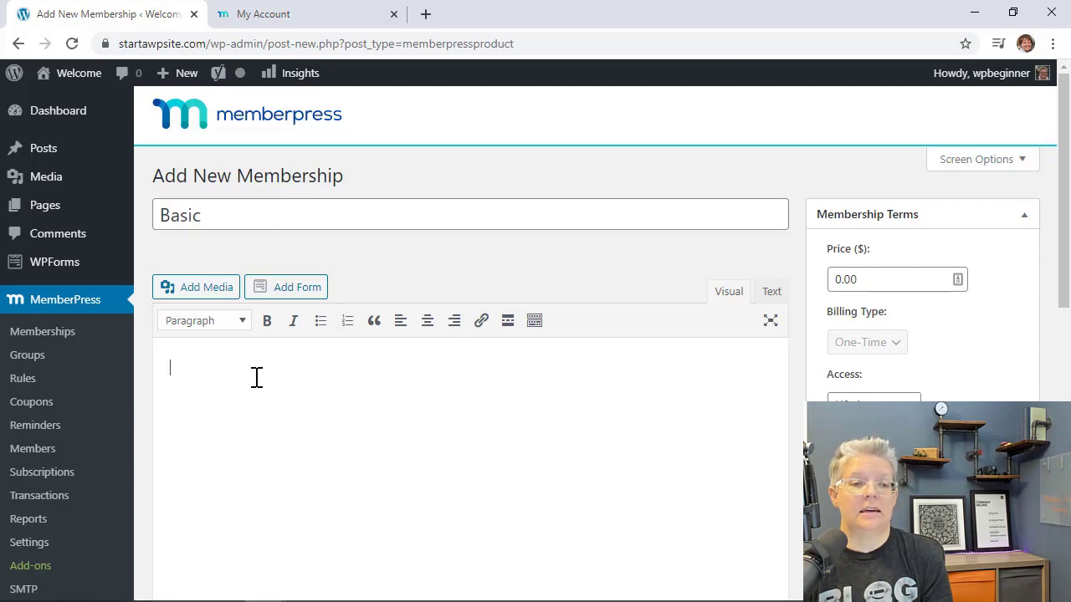
Examine the membership's registration options and its permissions for who can purchase it
scroll(256, 377, "down", 2)
scroll(296, 325, "down", 1)
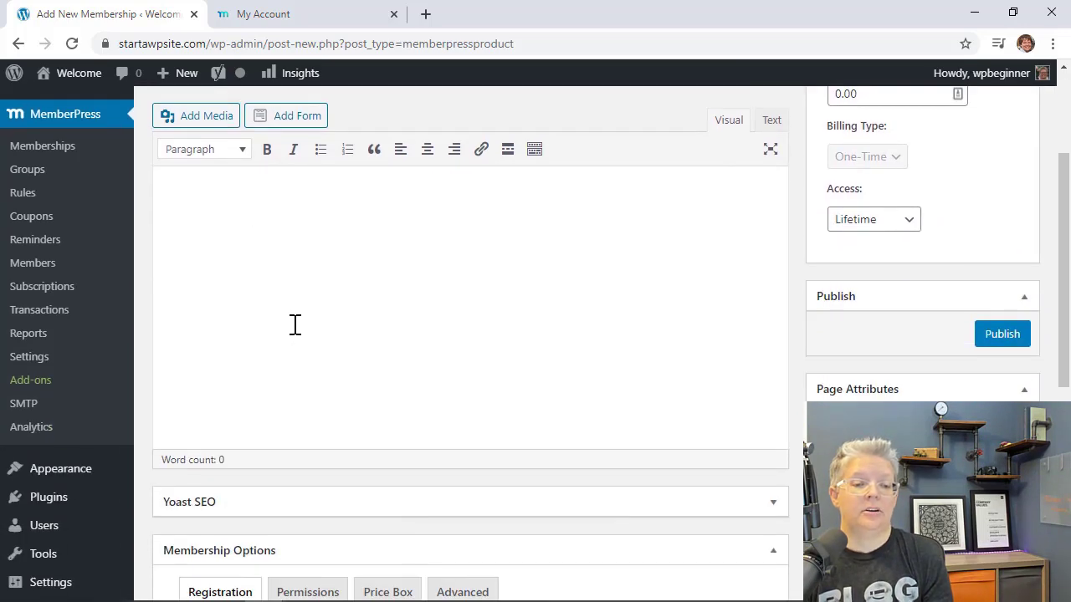
scroll(295, 325, "down", 2)
scroll(295, 324, "down", 2)
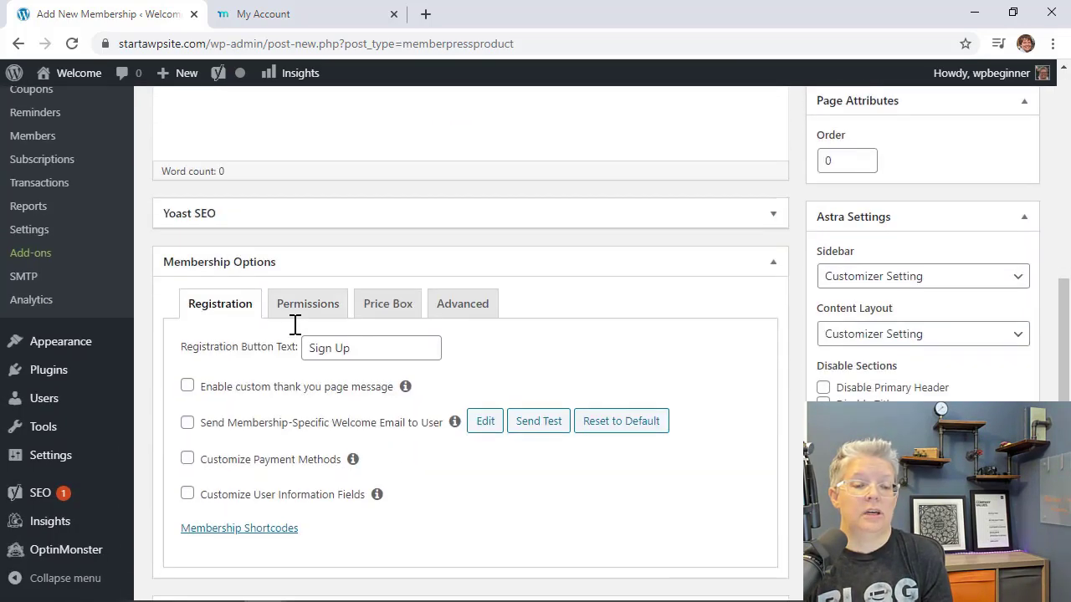
scroll(294, 323, "down", 1)
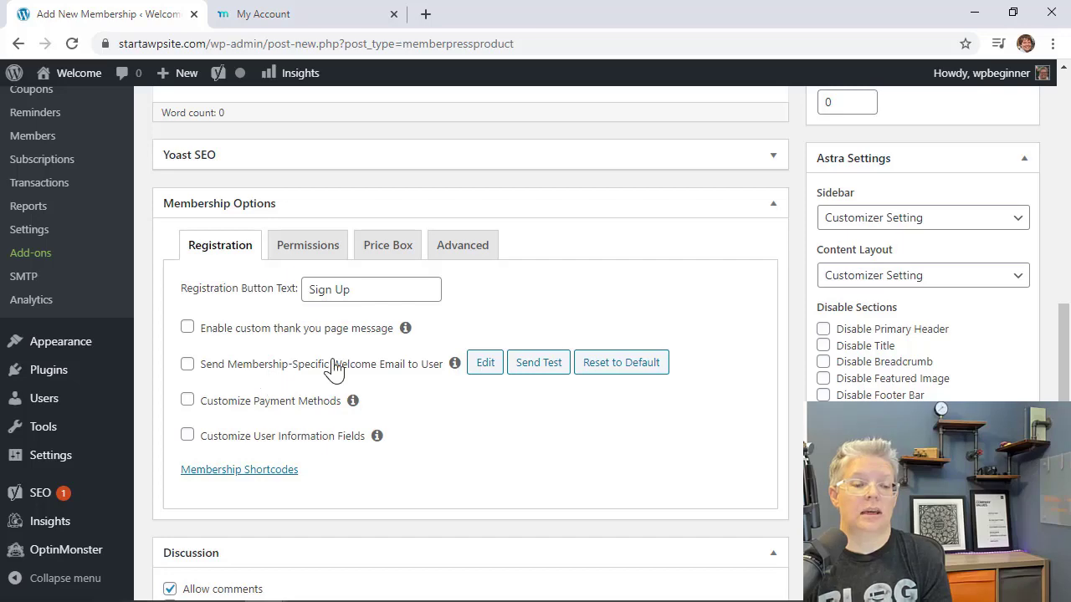
scroll(371, 375, "down", 2)
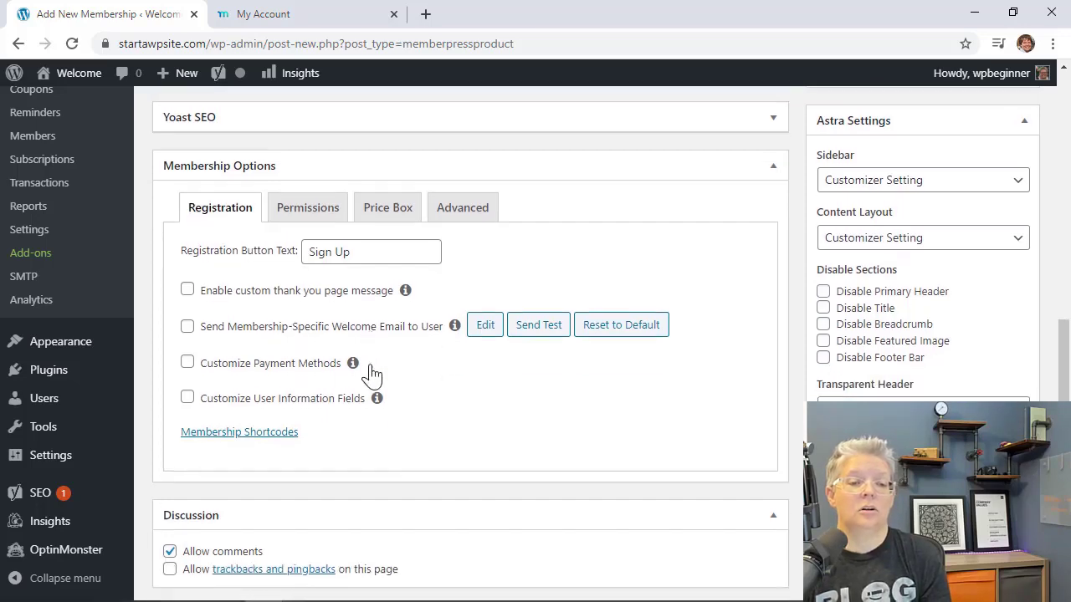
scroll(371, 376, "up", 1)
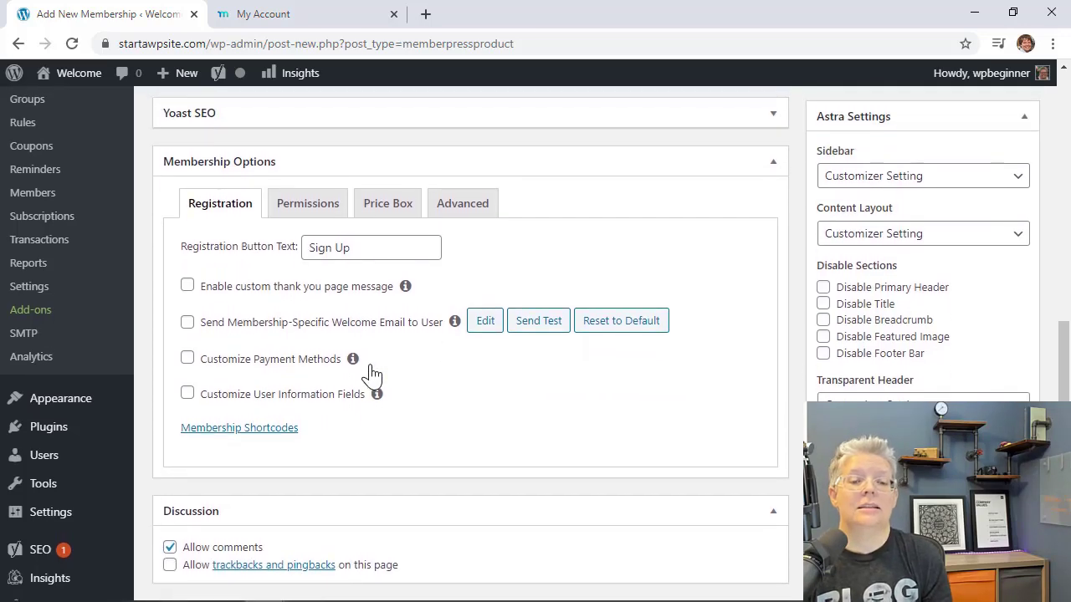
left_click(311, 214)
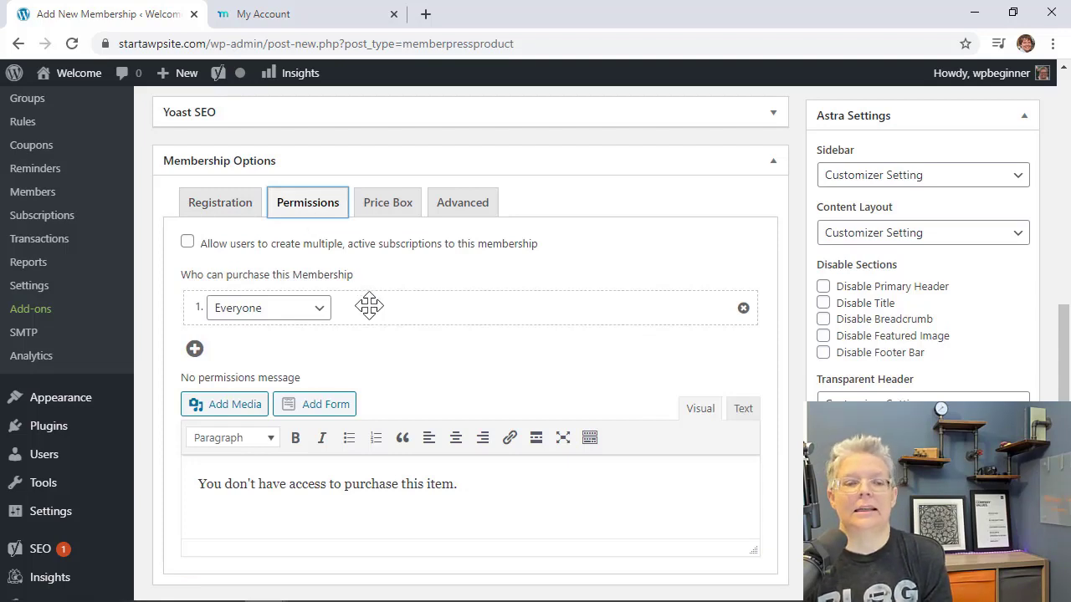
left_click(318, 321)
left_click(318, 326)
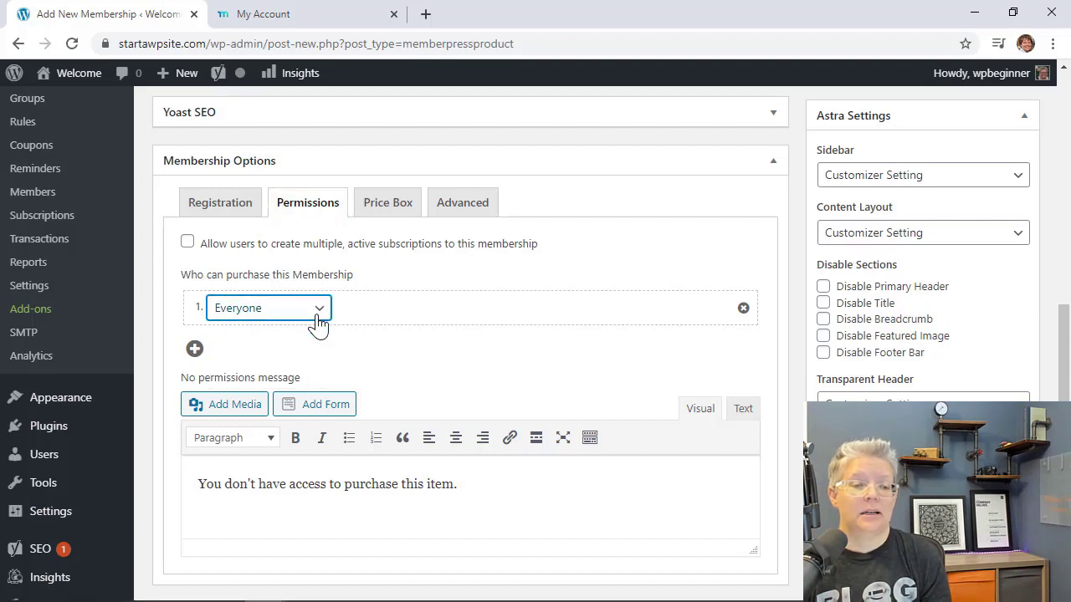
Set the title in the membership's price box to "Basic Level"
left_click(377, 209)
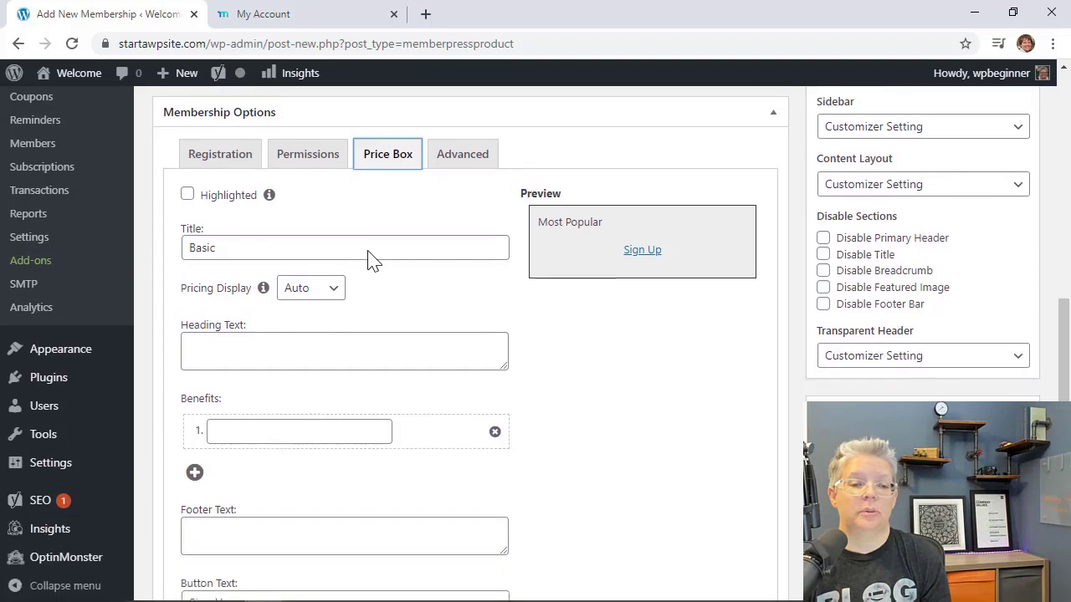
scroll(371, 261, "down", 1)
left_click(323, 246)
scroll(549, 285, "down", 1)
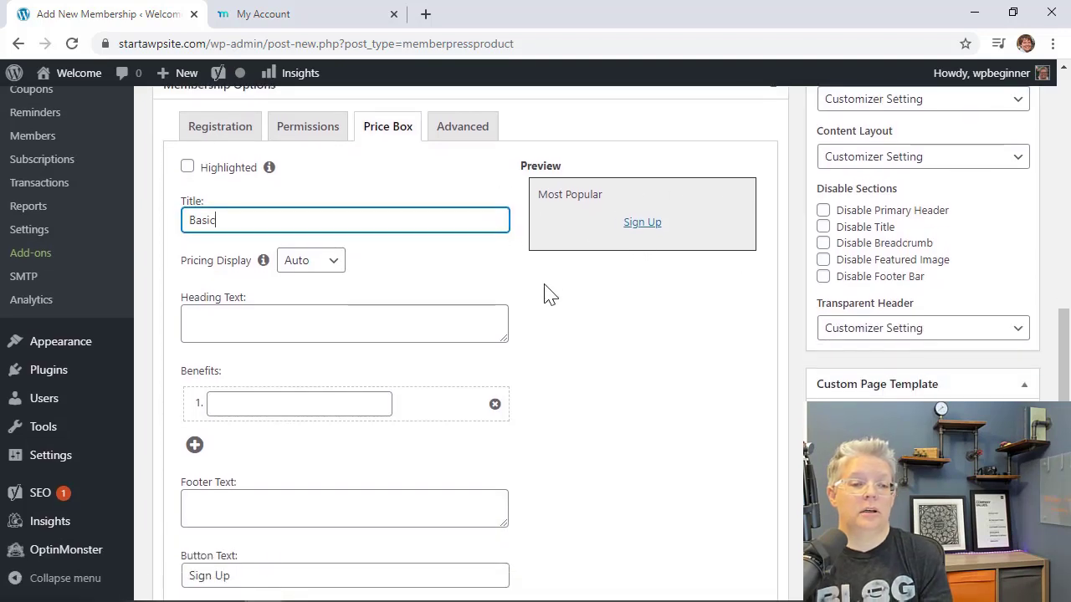
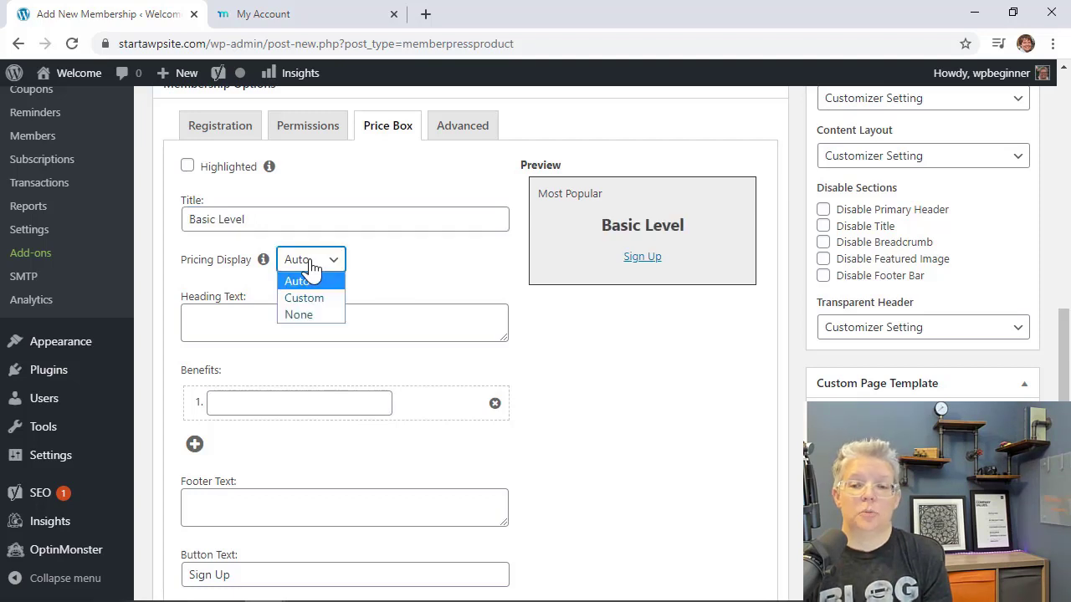
Keep the pricing display on Auto and enter "Get our best workouts on your computer." as the price box heading text
left_click(301, 266)
scroll(390, 289, "down", 1)
left_click(361, 292)
type("Get Ou")
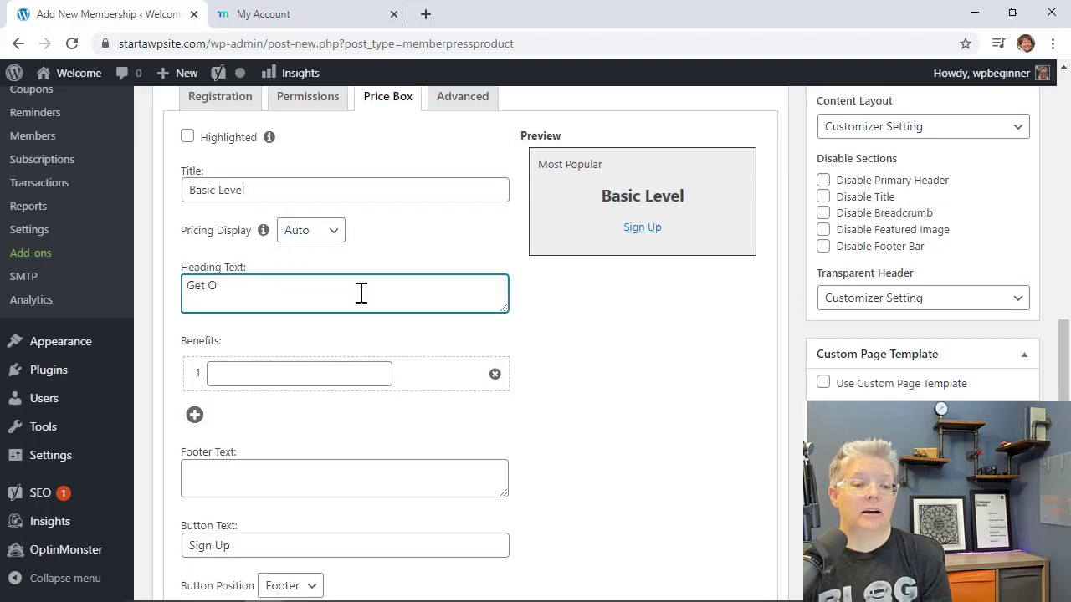
type("r best fitness wor")
key("ctrl+BackSpace")
key("ctrl+BackSpace")
type("workouts on your computer.")
List three benefits in the price box: "Stay in shape", "Workout" and "Coach Access"
left_click(312, 373)
type("Stay in sha")
type("pe")
key("Return")
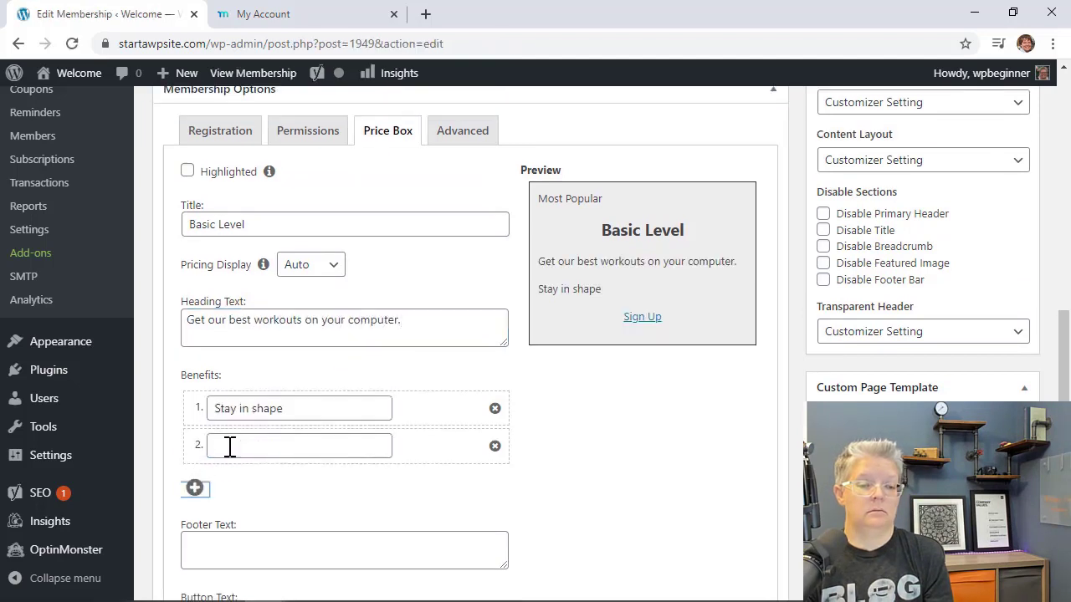
type("Workout")
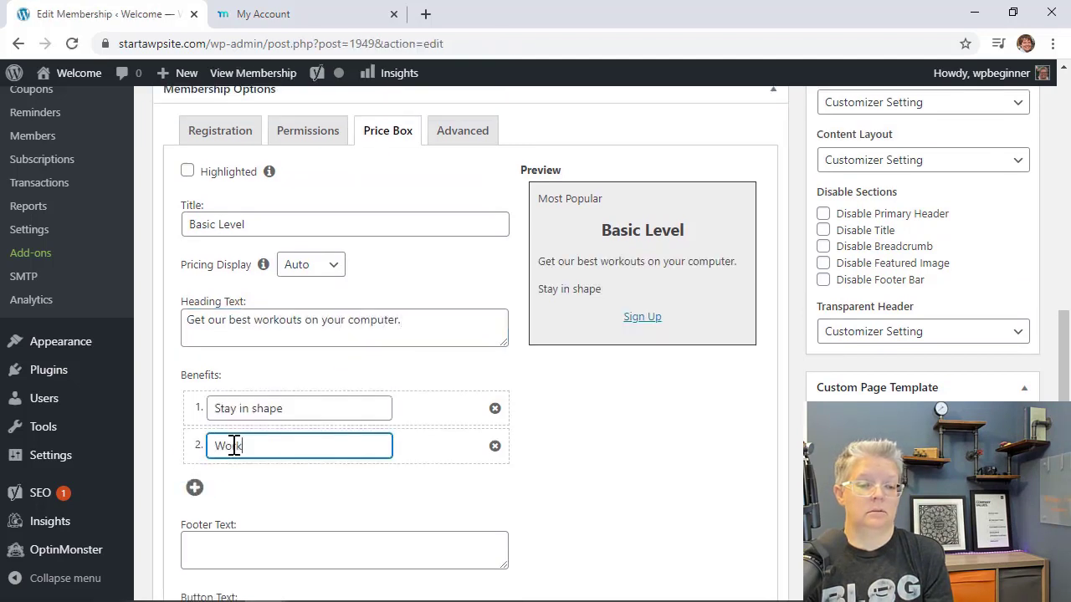
left_click(194, 487)
left_click(237, 491)
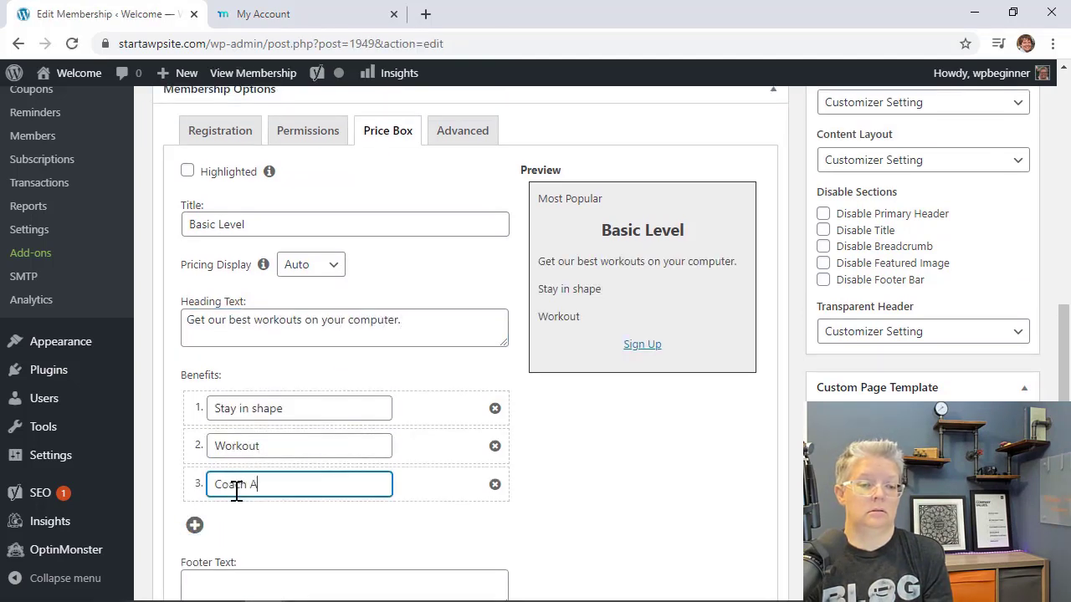
Set the price box footer text to "Getting in shape has never been easier" and the button text to "Get My Workout"
scroll(236, 492, "down", 2)
left_click(260, 432)
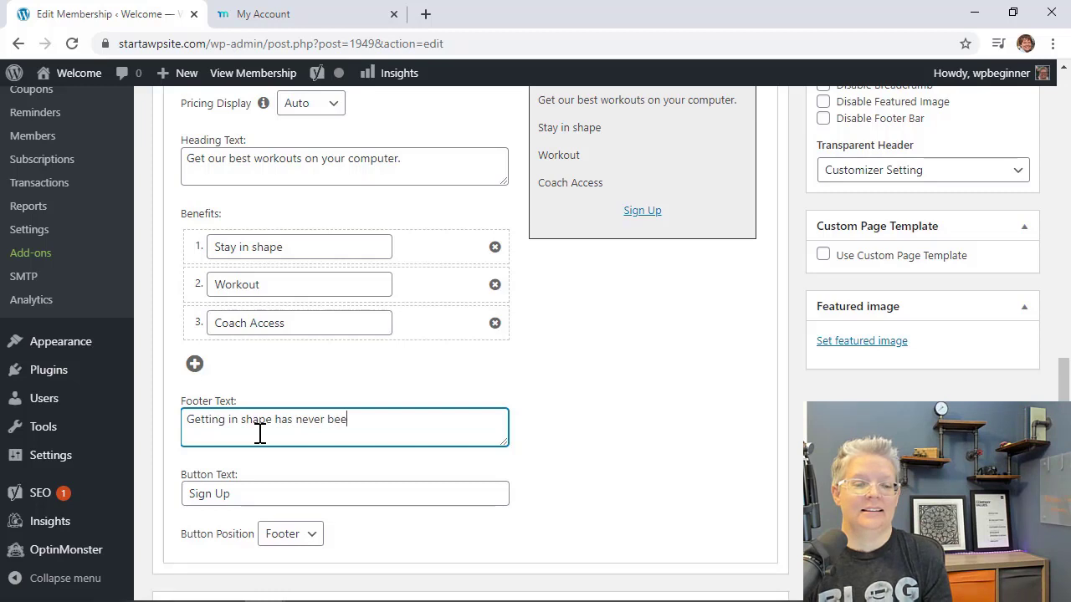
left_click(610, 443)
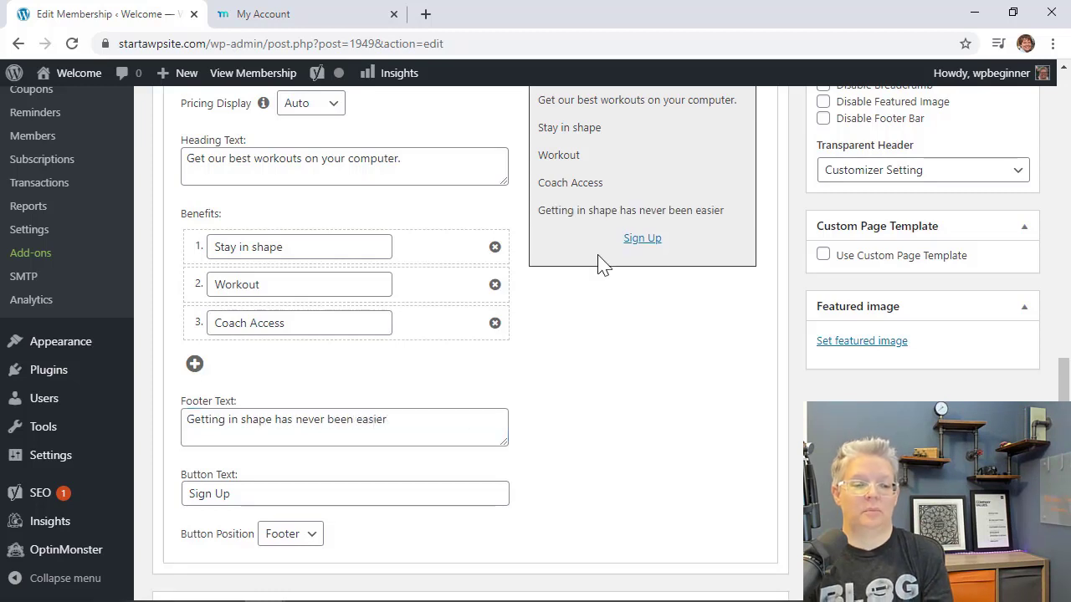
scroll(591, 392, "down", 1)
left_click(238, 419)
left_click_drag(239, 418, 181, 416)
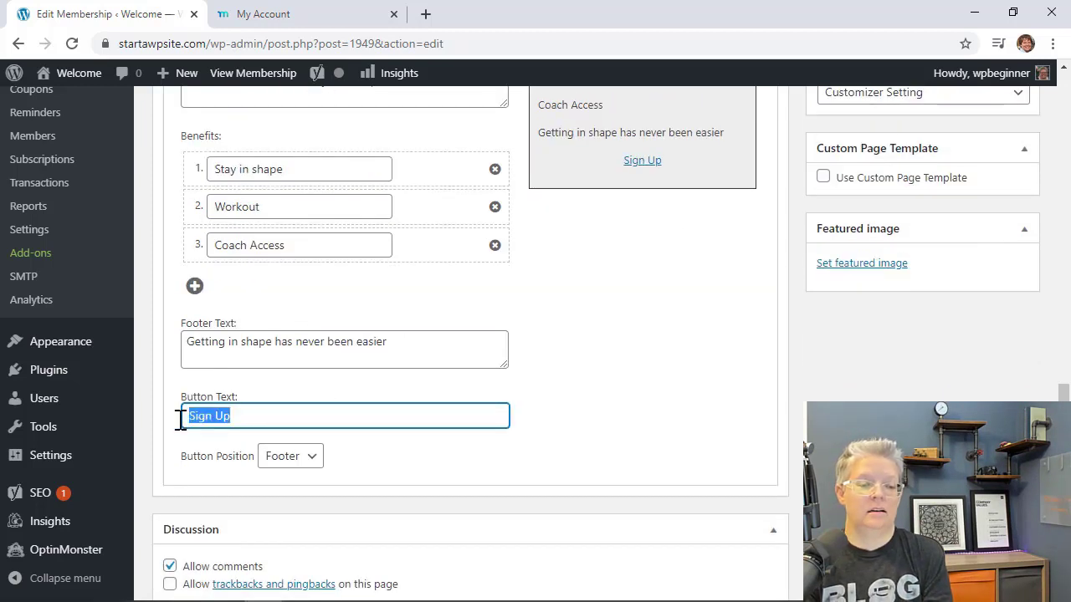
type("Get My Wor")
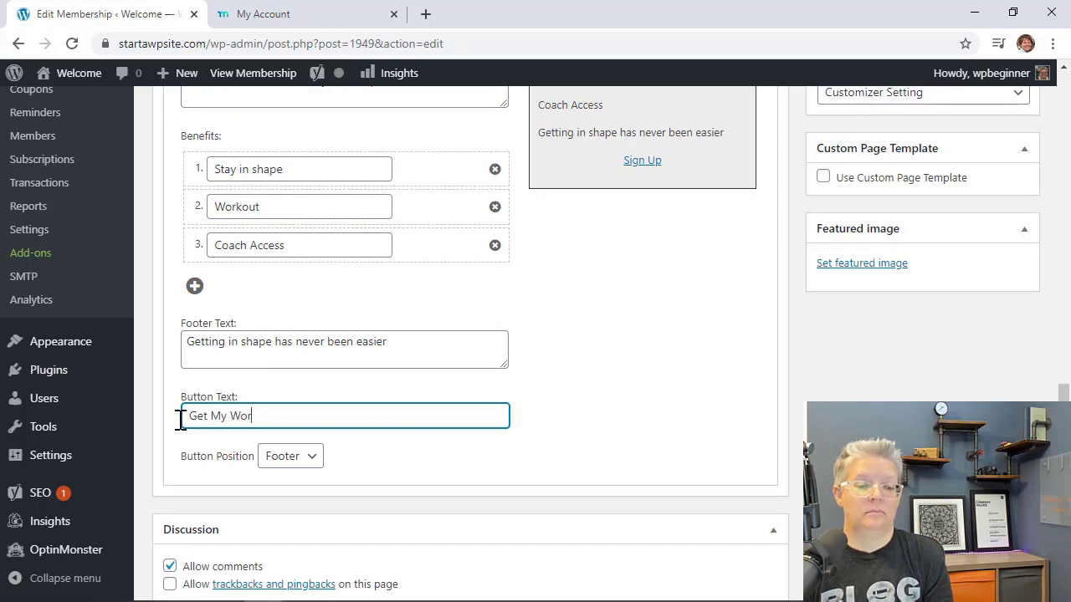
type("kout")
left_click(400, 485)
Review the button position choices, the price box preview and the advanced membership options
scroll(400, 485, "up", 1)
left_click(267, 469)
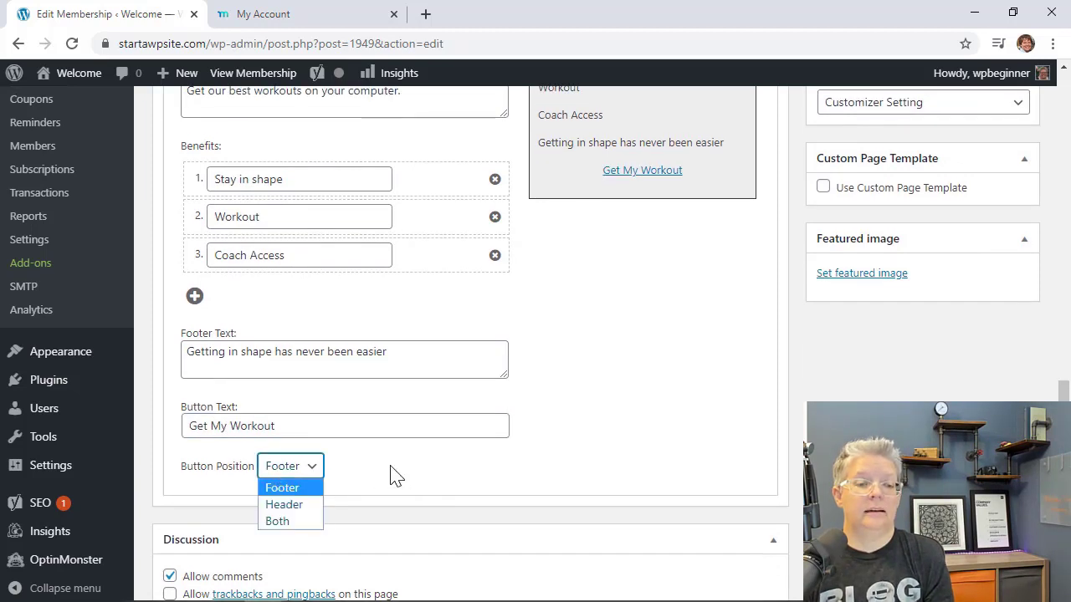
scroll(395, 474, "up", 1)
scroll(395, 473, "up", 2)
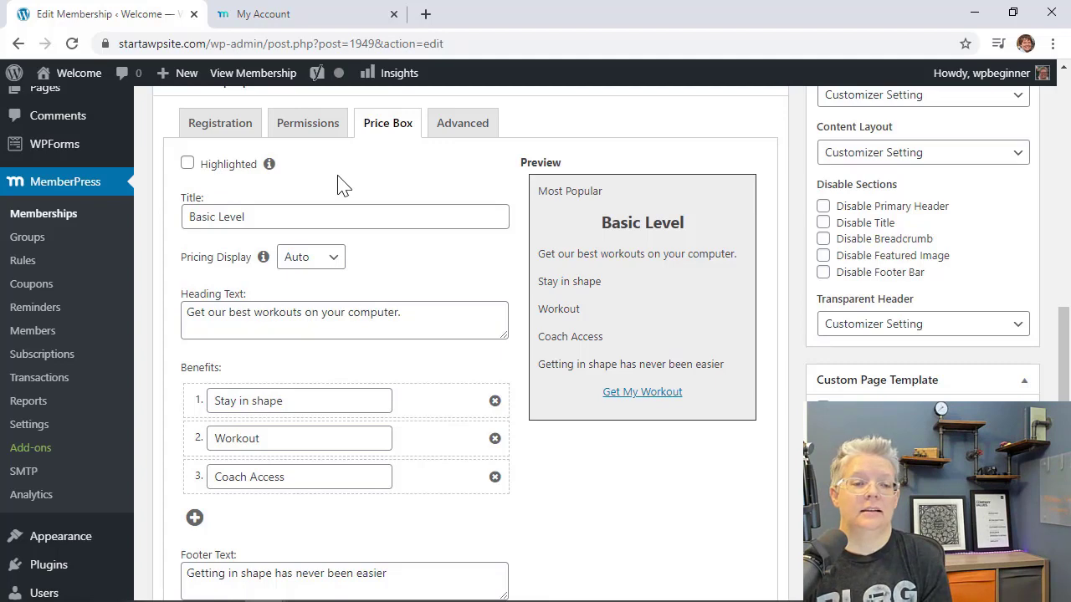
left_click(461, 132)
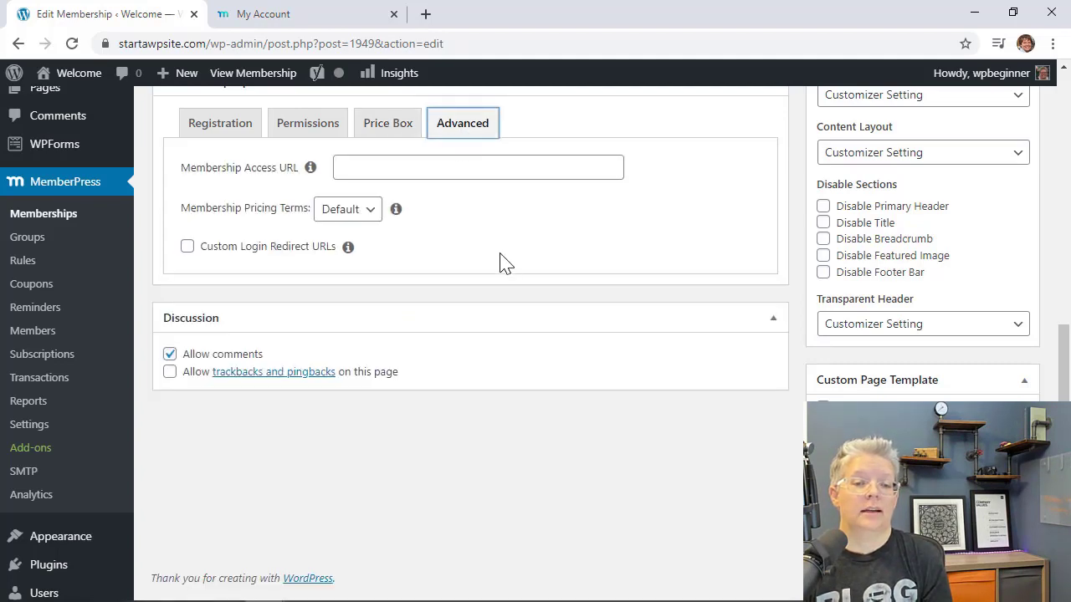
left_click(385, 124)
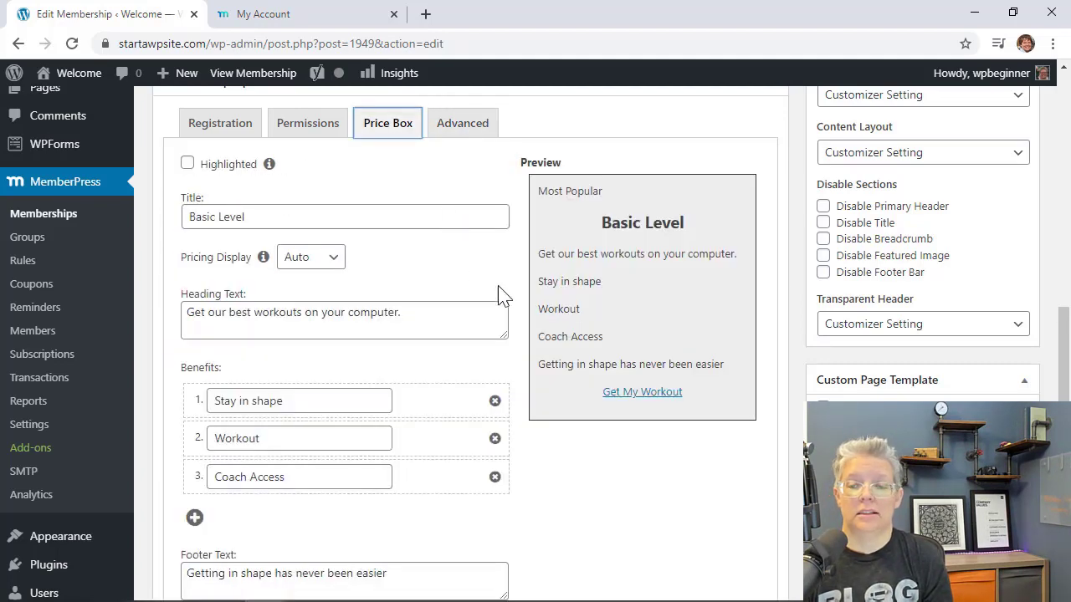
Set the Basic membership's price to $9 and its billing type to Recurring
scroll(506, 298, "up", 2)
scroll(506, 299, "up", 7)
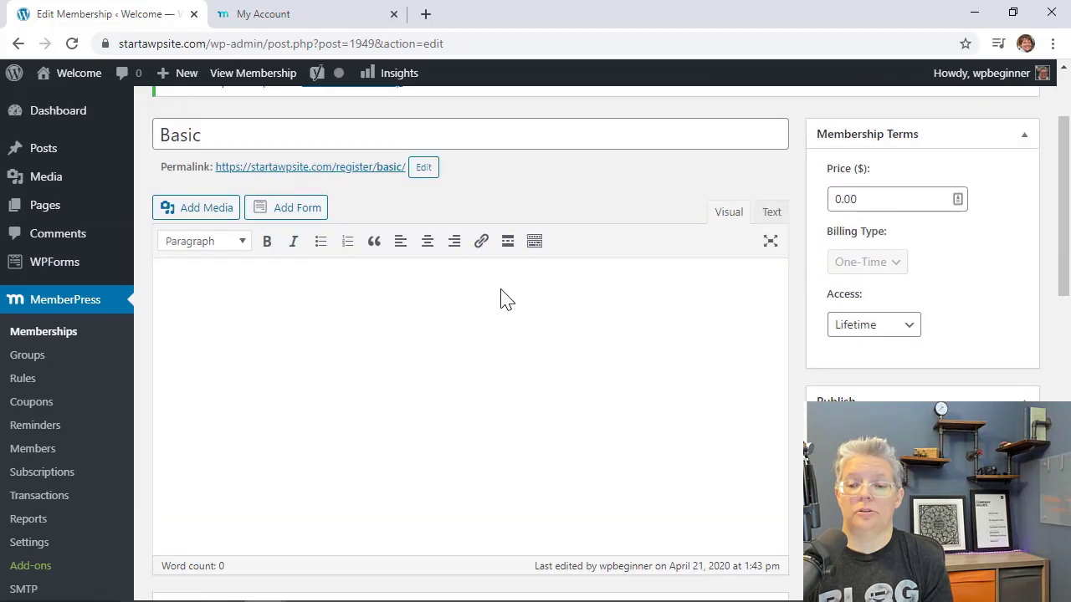
double_click(875, 335)
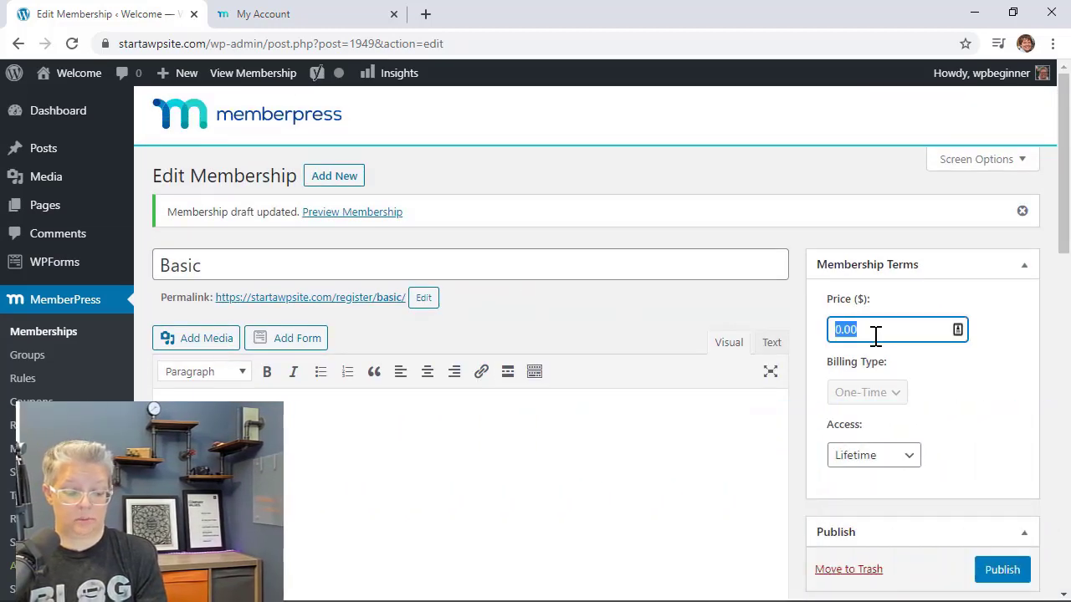
type("9")
left_click(958, 400)
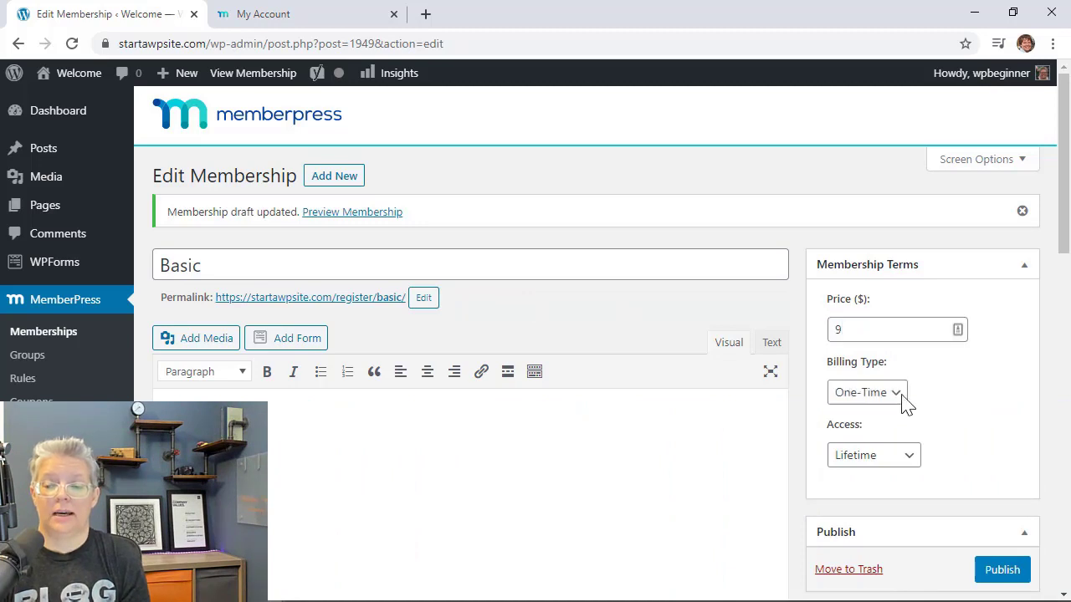
left_click(870, 401)
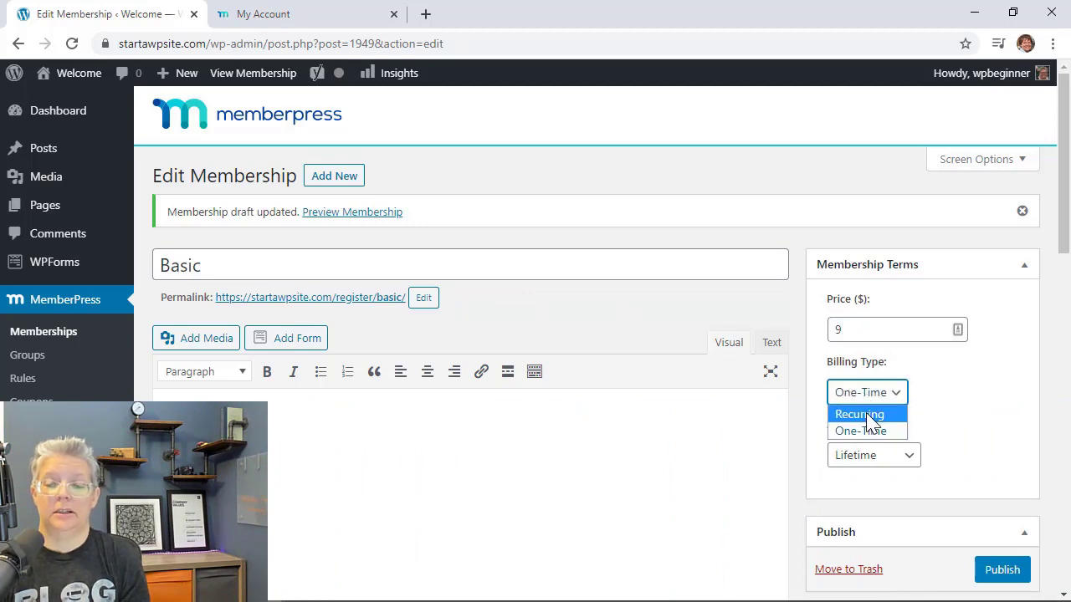
left_click(870, 422)
Set the Basic membership's billing interval to Monthly and change its price to $9.99
scroll(939, 430, "down", 2)
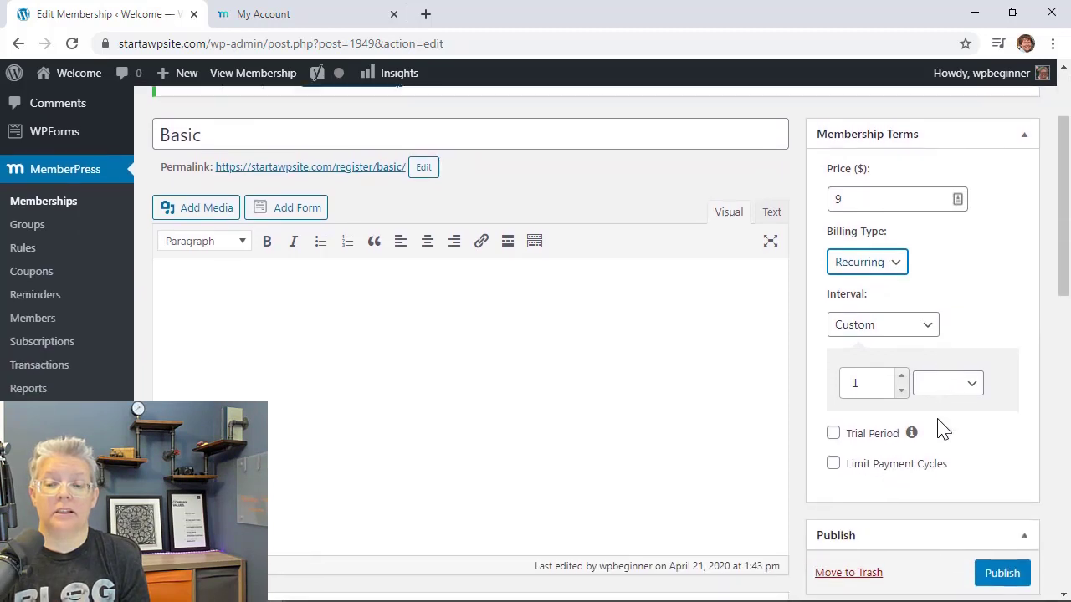
left_click(868, 329)
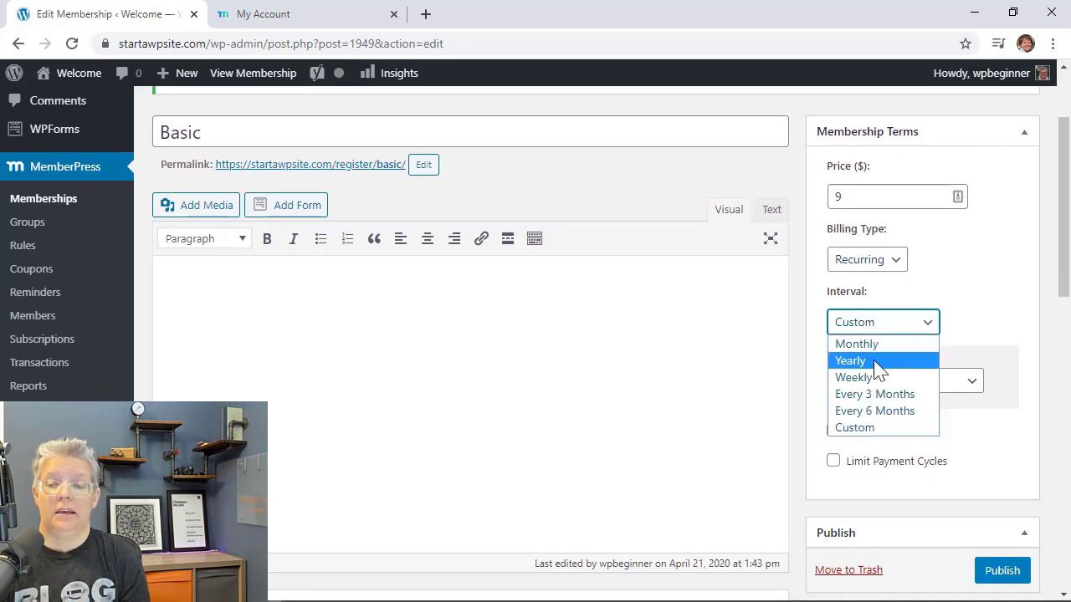
left_click(984, 296)
scroll(987, 297, "down", 1)
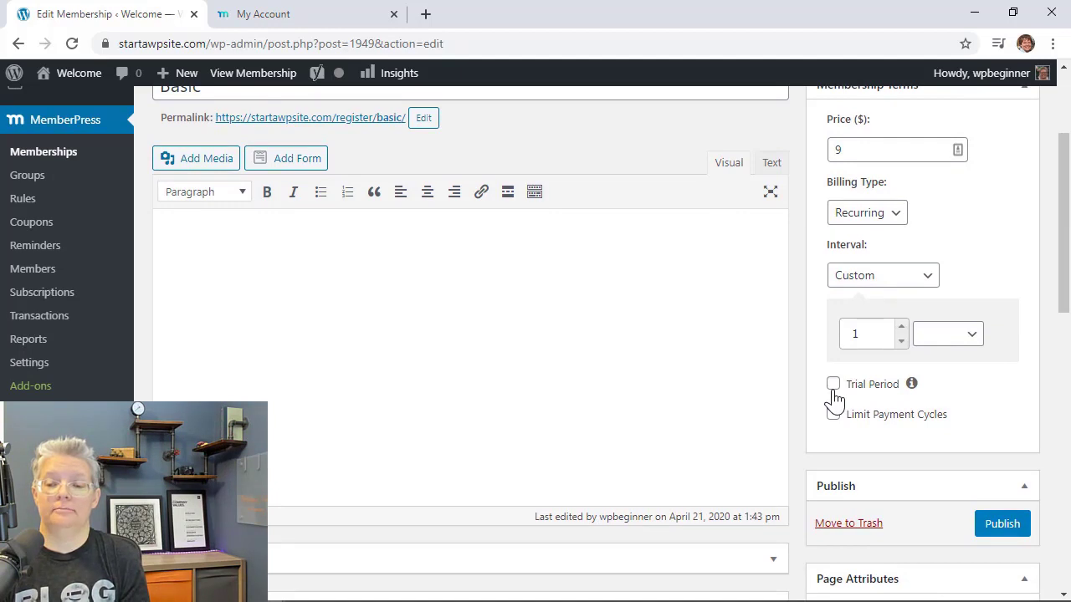
left_click(883, 275)
left_click(868, 297)
left_click(855, 147)
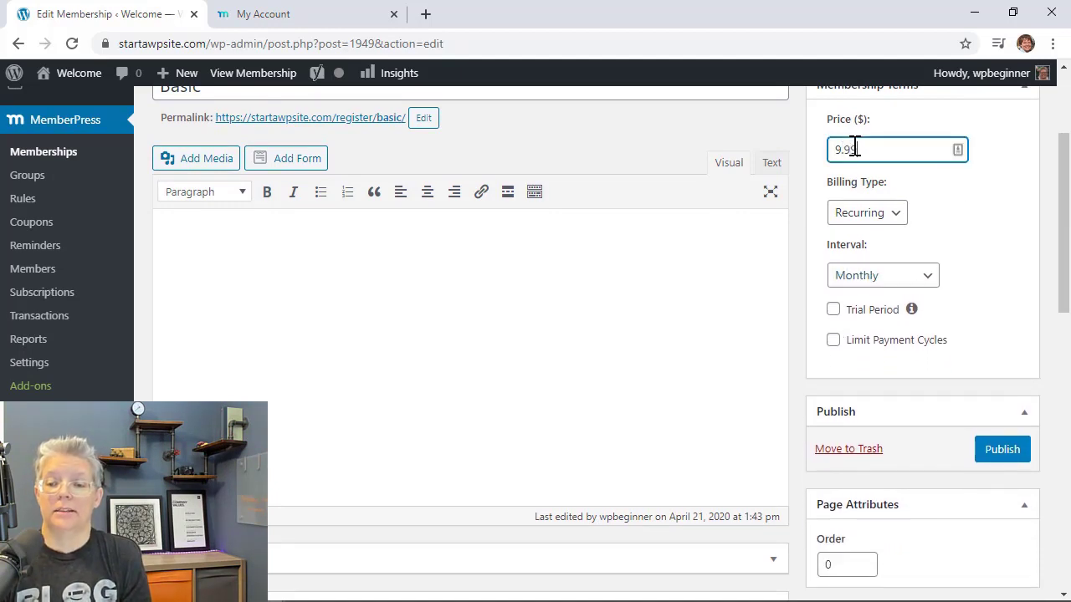
left_click(981, 236)
Enable a trial period for the Basic membership with a duration of 7 days
scroll(980, 236, "down", 1)
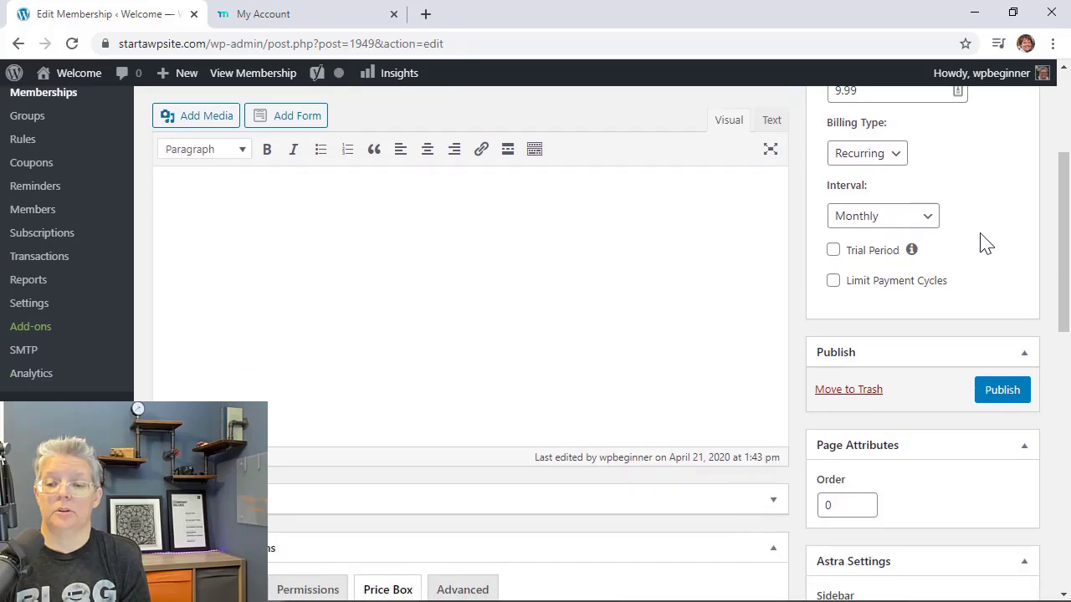
left_click(834, 251)
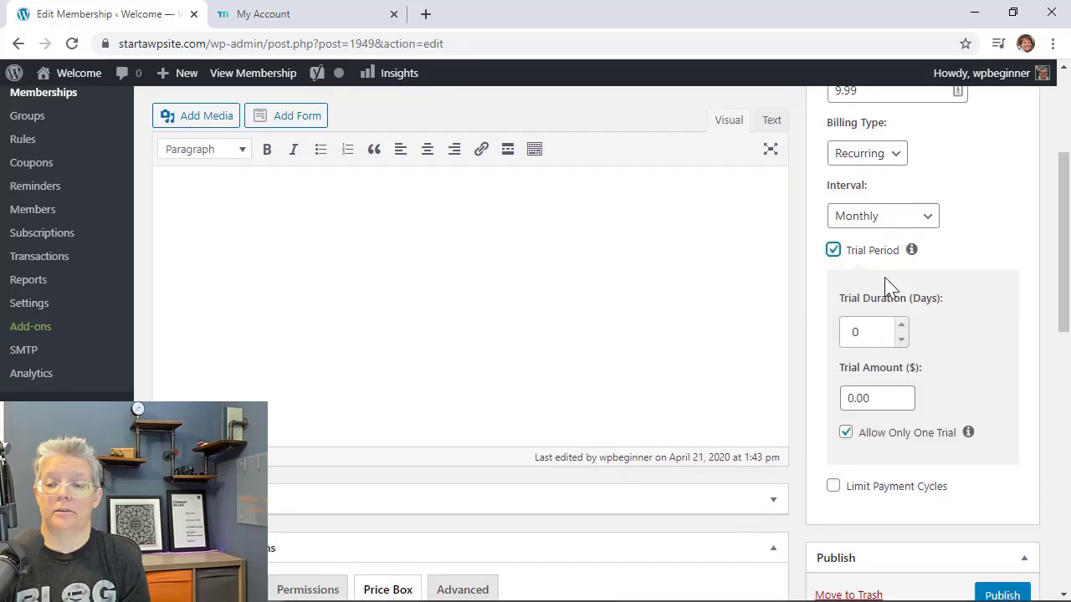
left_click(903, 327)
left_click(903, 328)
left_click(902, 327)
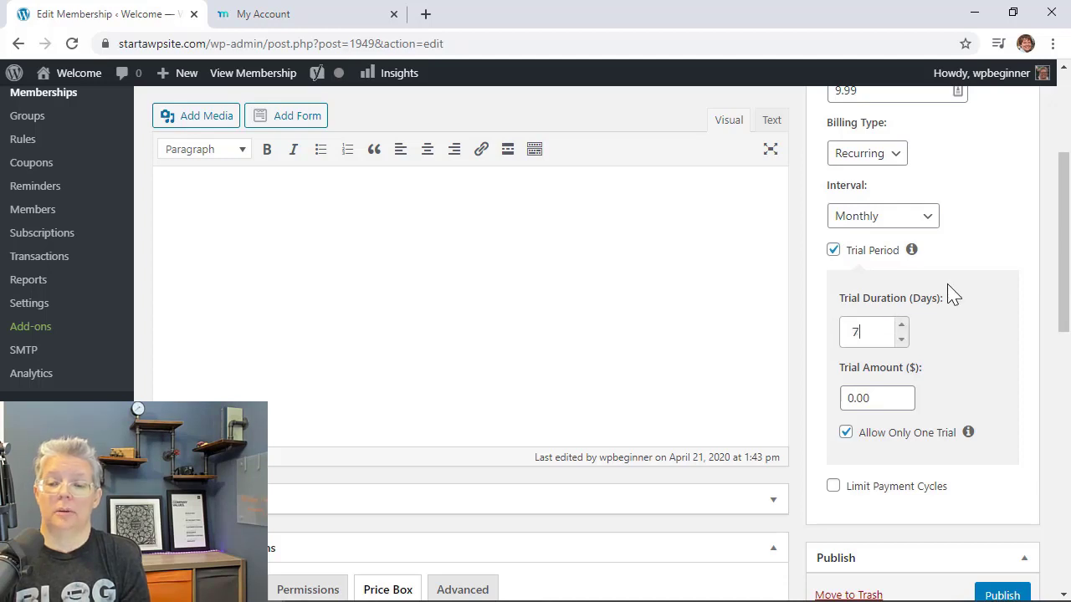
Publish the Basic membership, keeping the trial limited to one per member
scroll(946, 292, "down", 3)
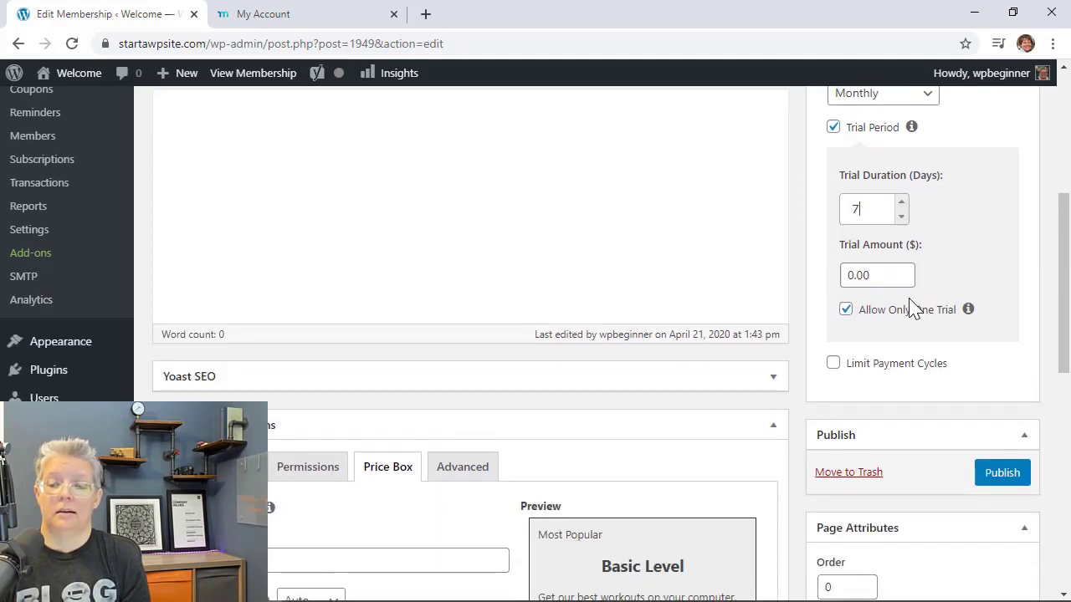
scroll(965, 366, "down", 2)
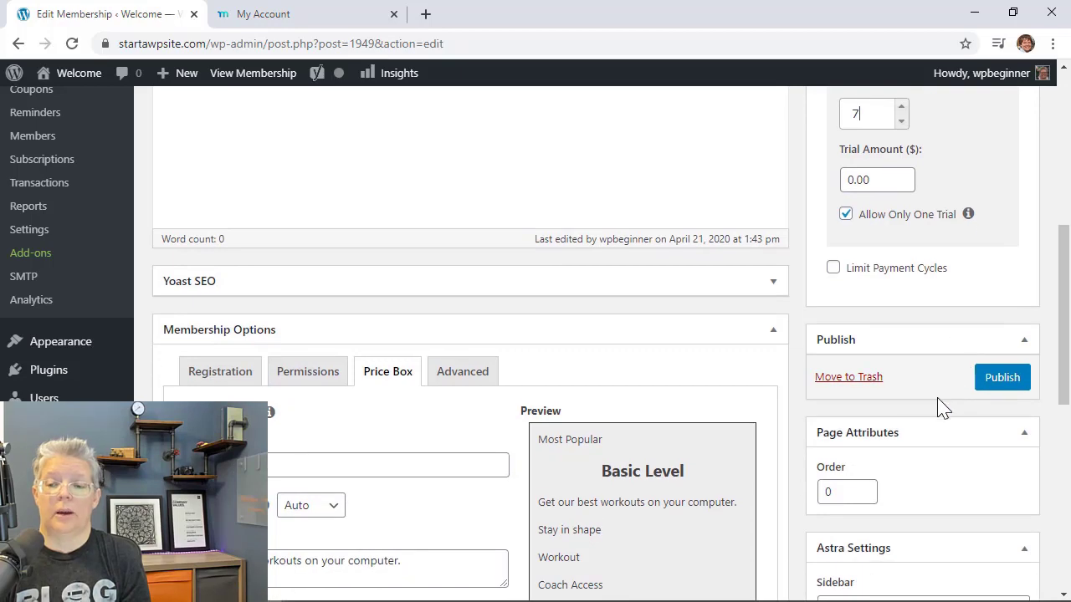
scroll(940, 408, "down", 2)
left_click(990, 298)
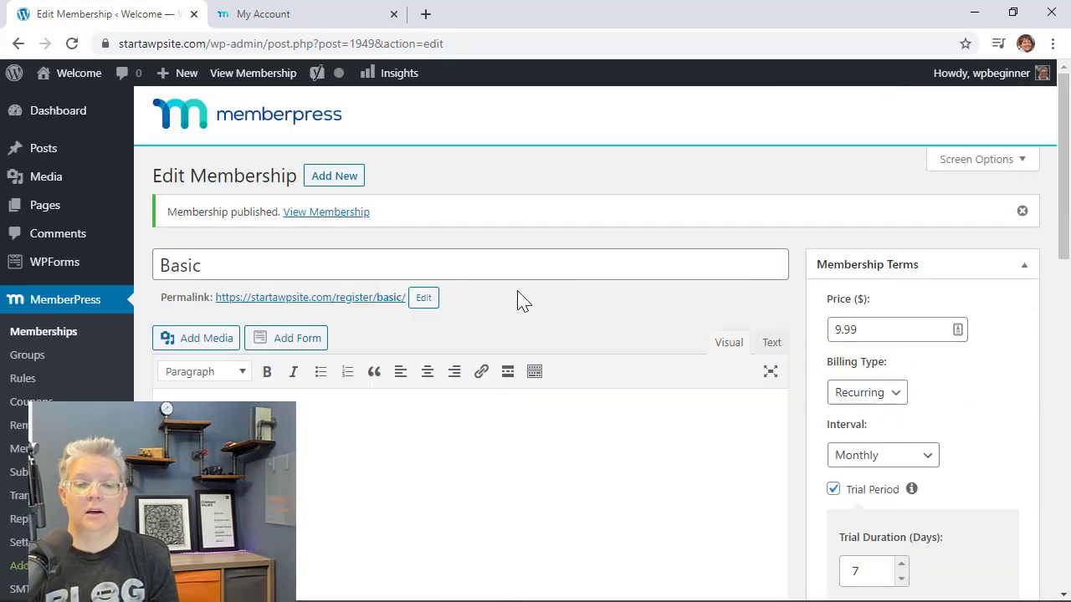
Start a new membership titled "Gold" with the description "Get our best performing fitness routine."
left_click(334, 178)
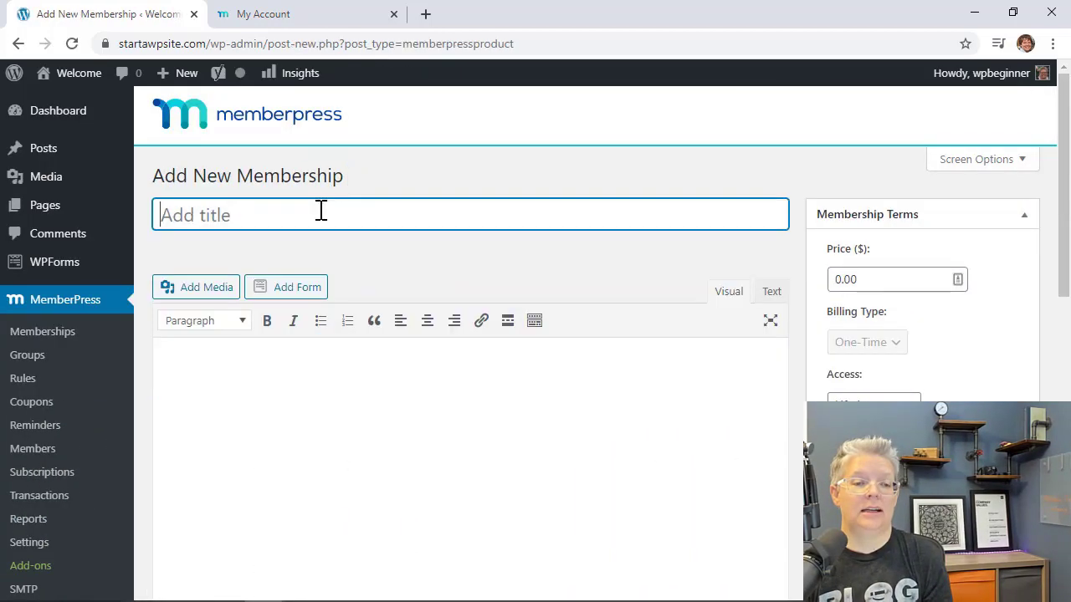
type("Gold")
left_click(339, 374)
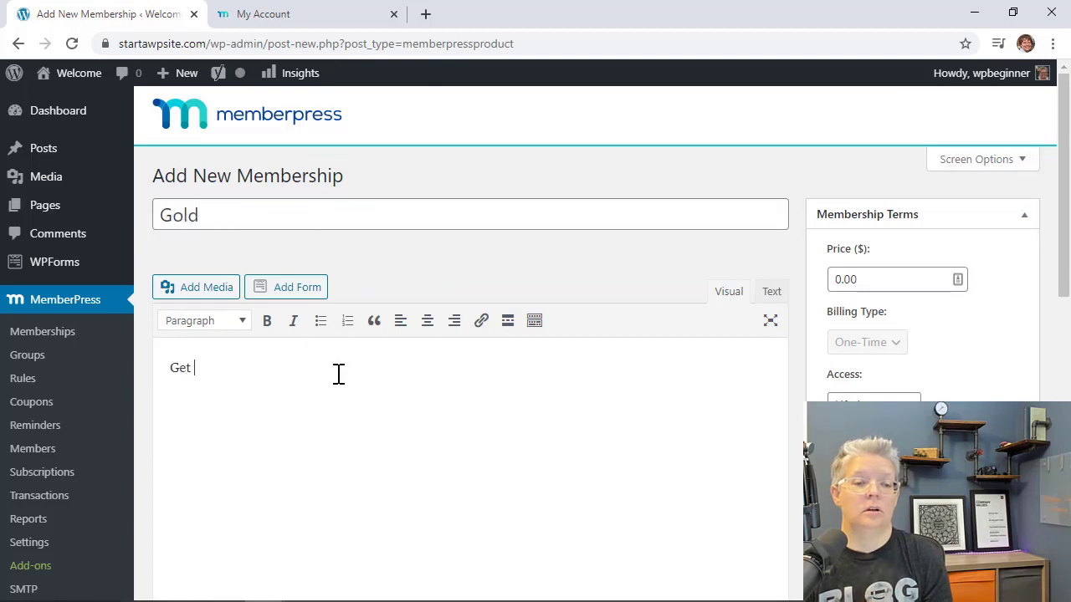
type("Get our best performing fitness routine.")
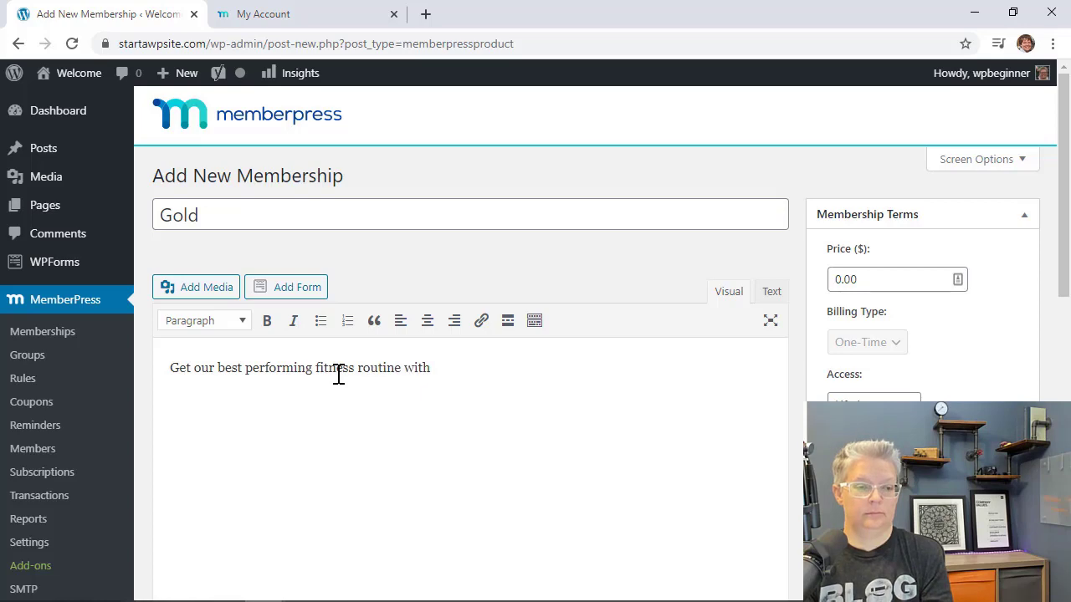
Set the Gold price box title to "Gold Level" and its heading text to "Get all the fitness you want."
scroll(339, 374, "down", 10)
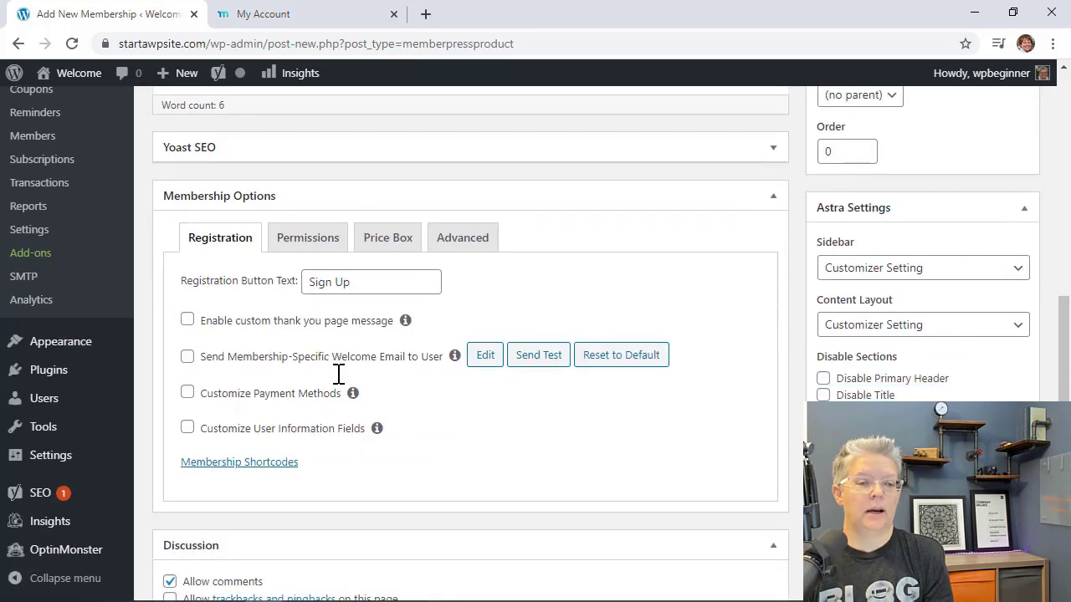
left_click(303, 242)
left_click(368, 242)
scroll(394, 287, "down", 1)
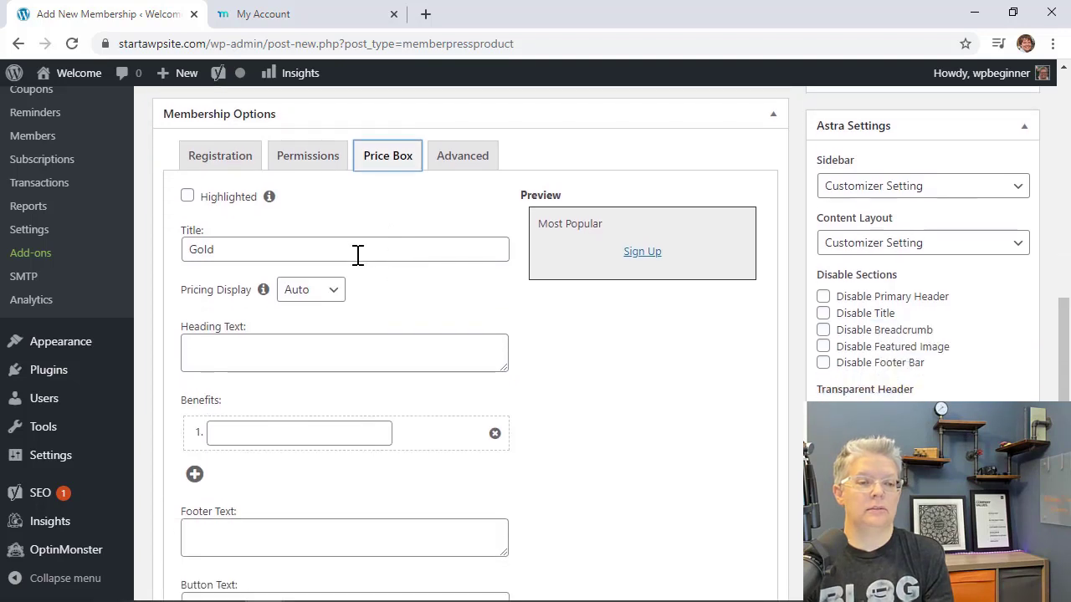
left_click(342, 258)
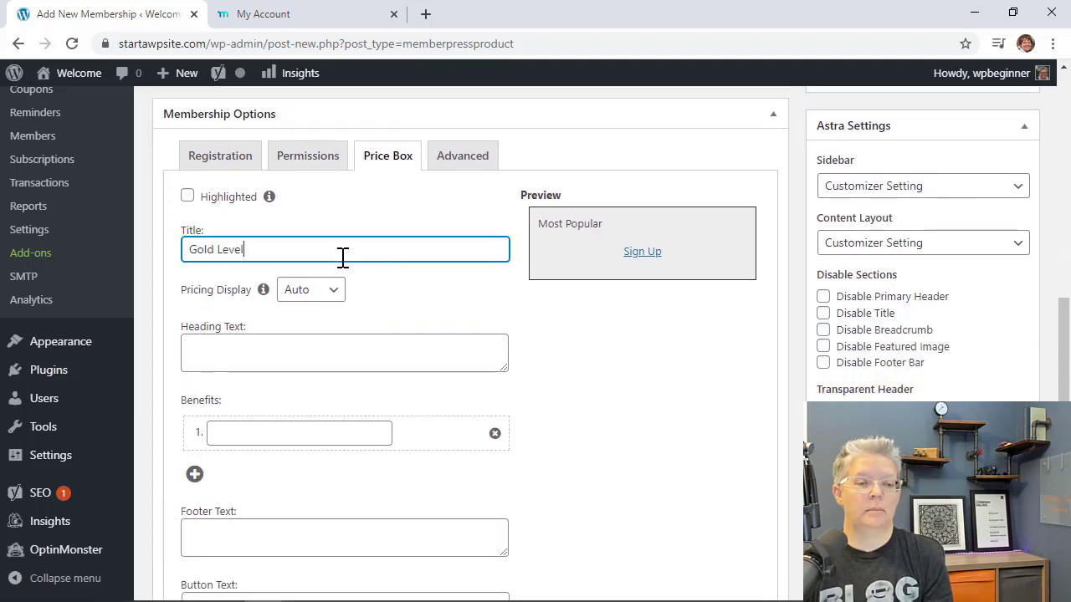
left_click(393, 352)
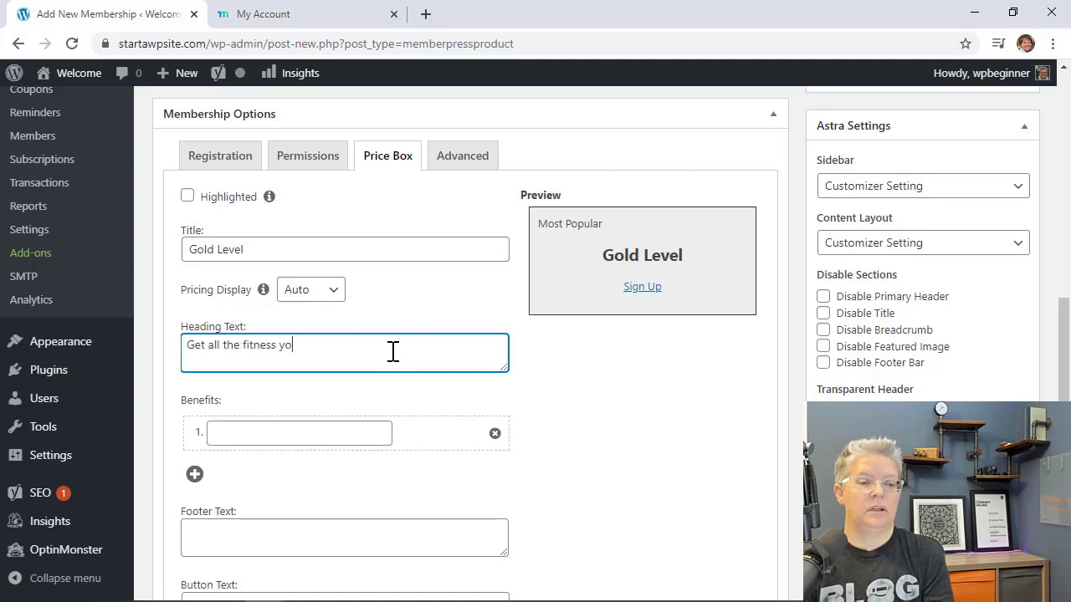
List "Basic Plus" and "Meal Plans" as benefits in the Gold price box
scroll(393, 351, "down", 1)
left_click(318, 362)
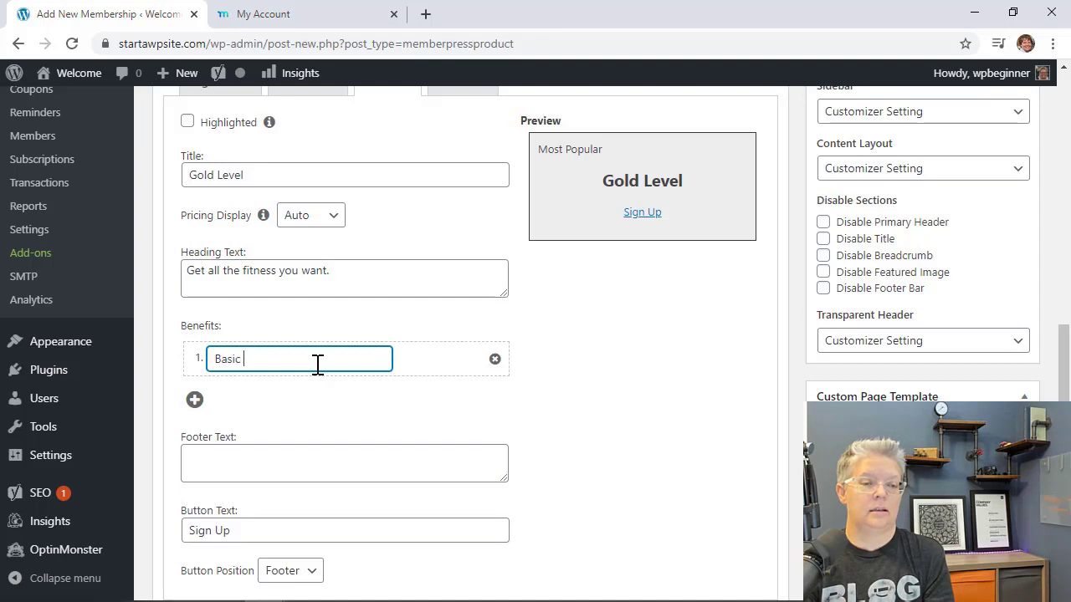
left_click(194, 400)
left_click(226, 397)
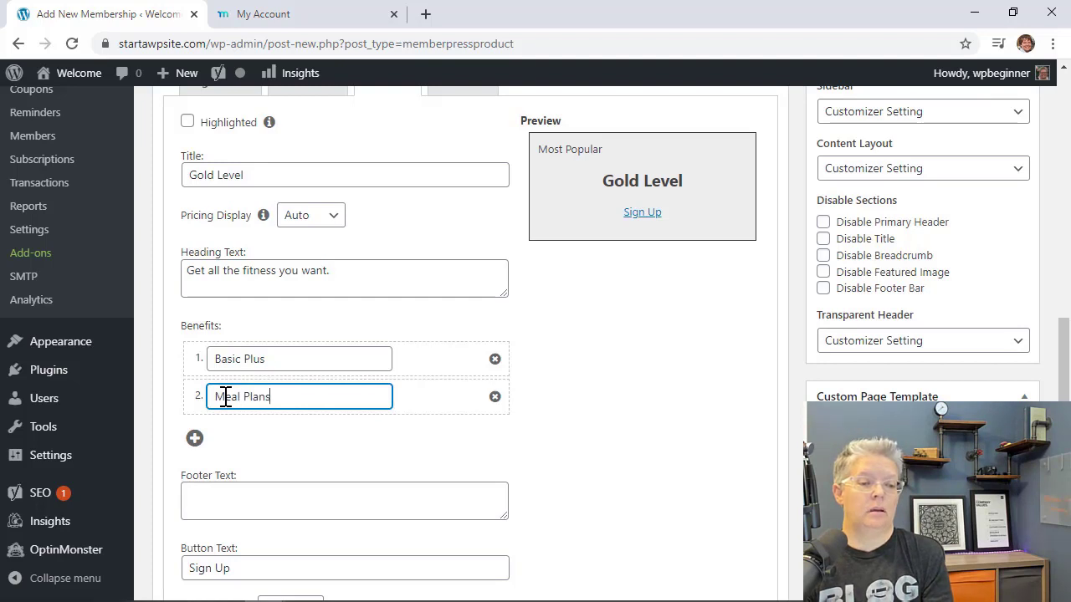
key("Return")
Set the Gold price box button text to "Get My Gold" and the footer text to "Sign up now."
scroll(224, 456, "down", 2)
triple_click(255, 497)
type("Get My Gold")
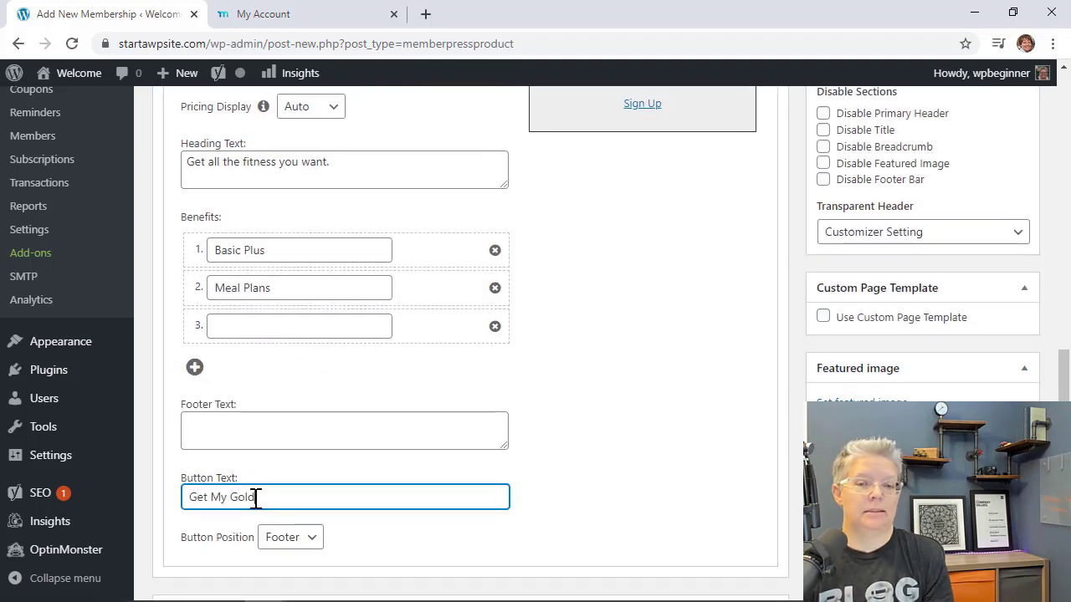
left_click(250, 434)
type("SIgn up now.")
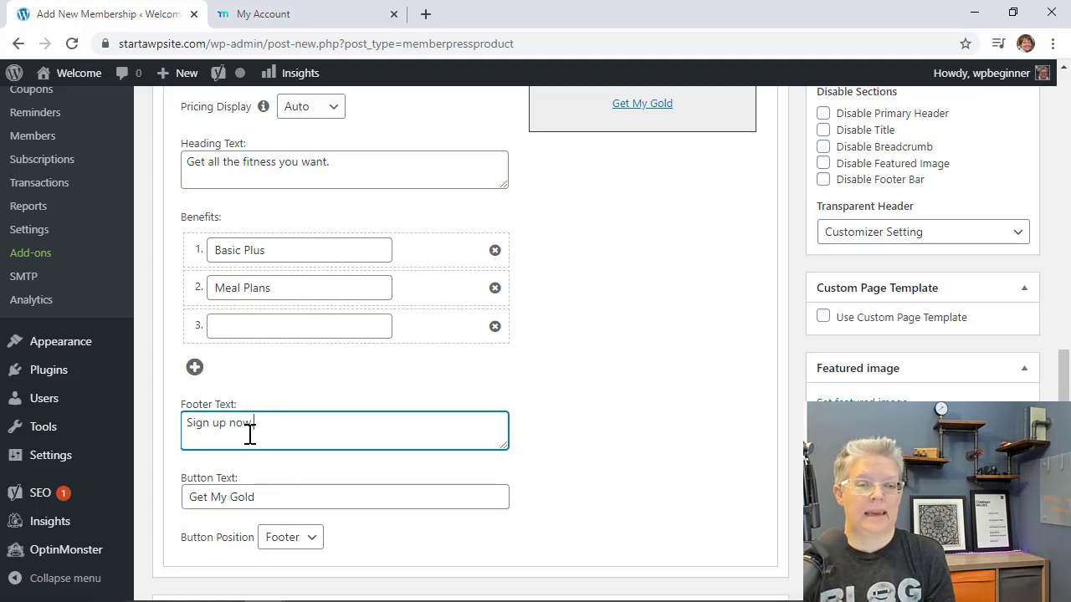
Mark the Gold price box as highlighted
scroll(653, 394, "up", 3)
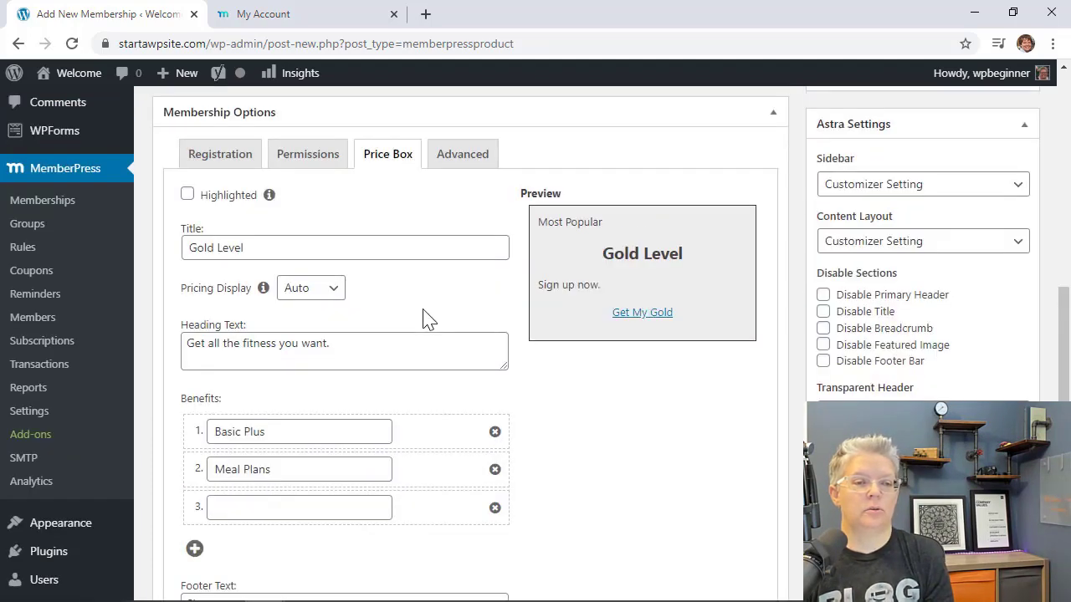
left_click(187, 194)
scroll(626, 394, "up", 1)
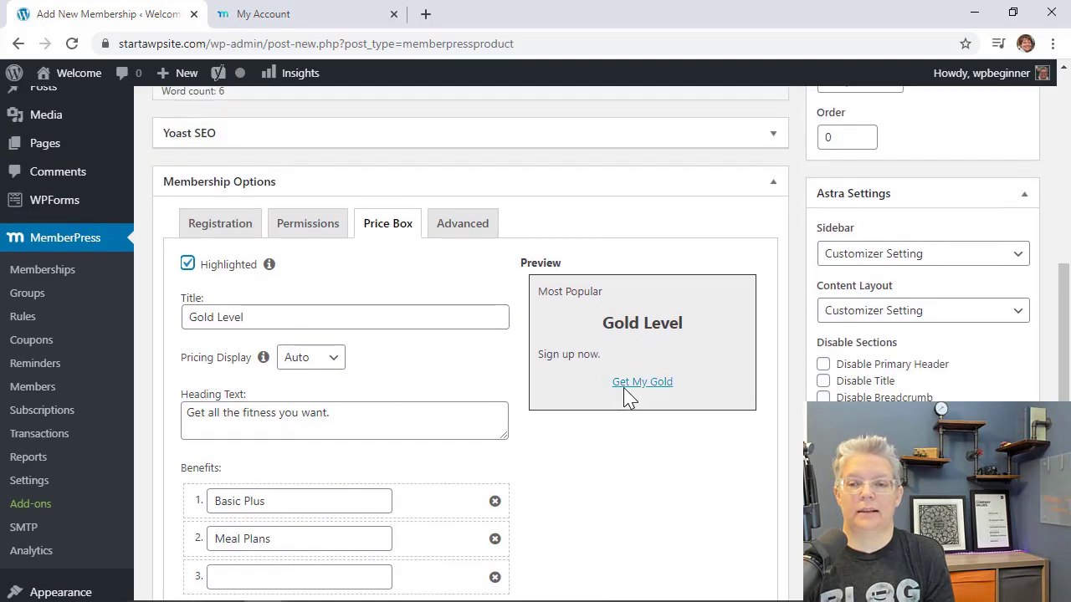
Set the Gold membership's price to $19.99
scroll(629, 399, "up", 8)
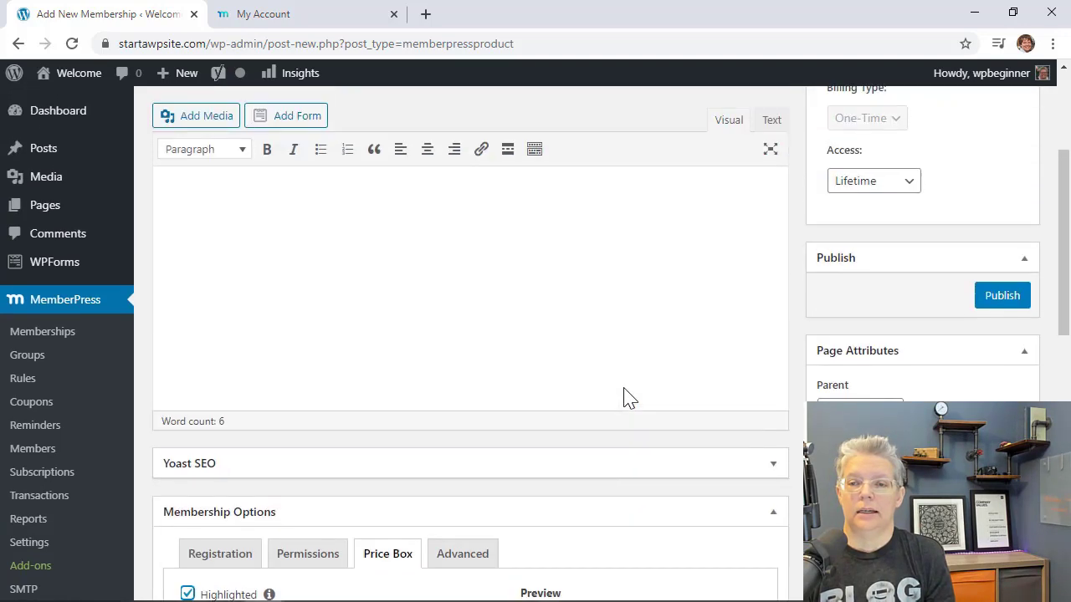
left_click(876, 267)
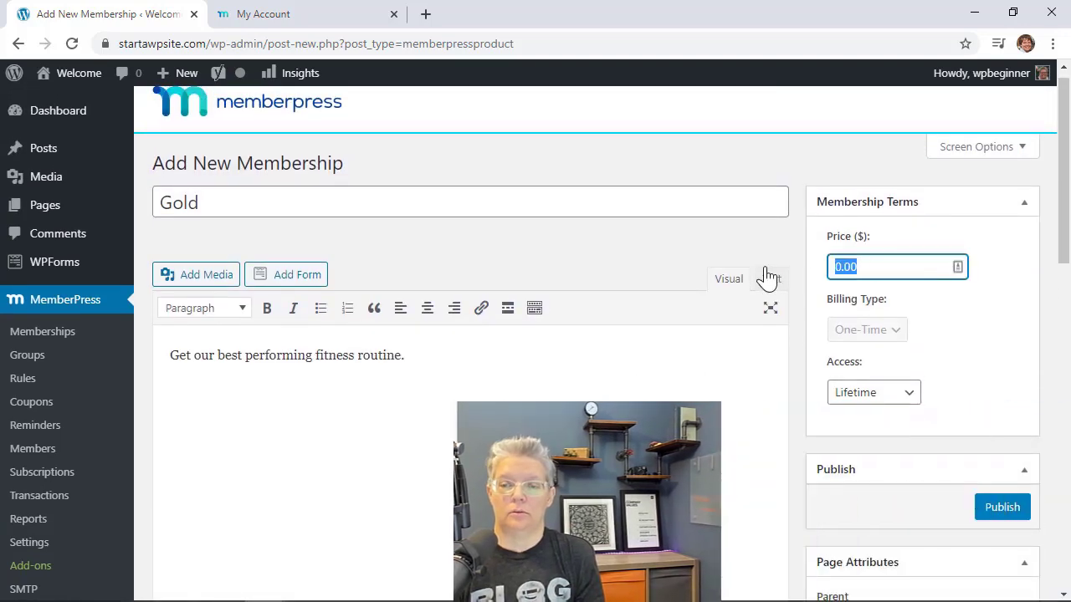
type("19.")
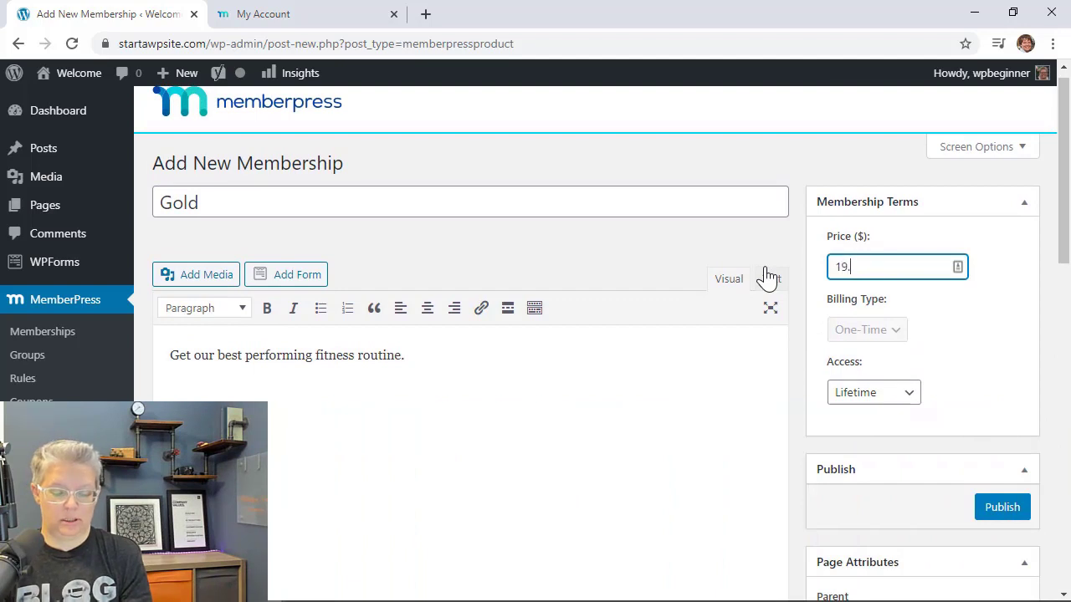
type("99")
left_click(813, 368)
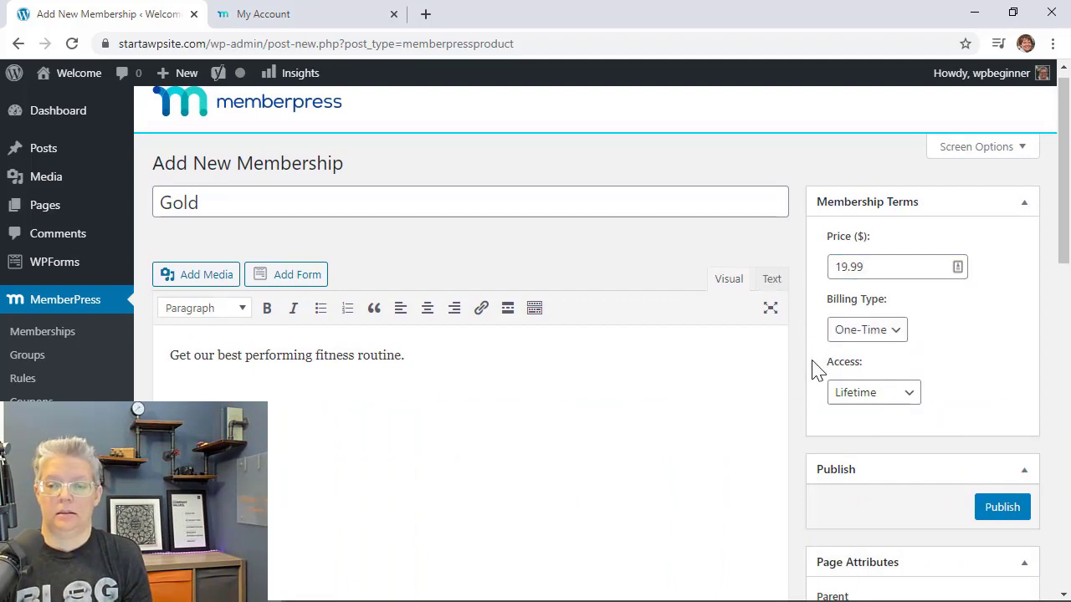
Make the Gold membership's billing recurring and monthly, with a 7-day trial period
left_click(854, 335)
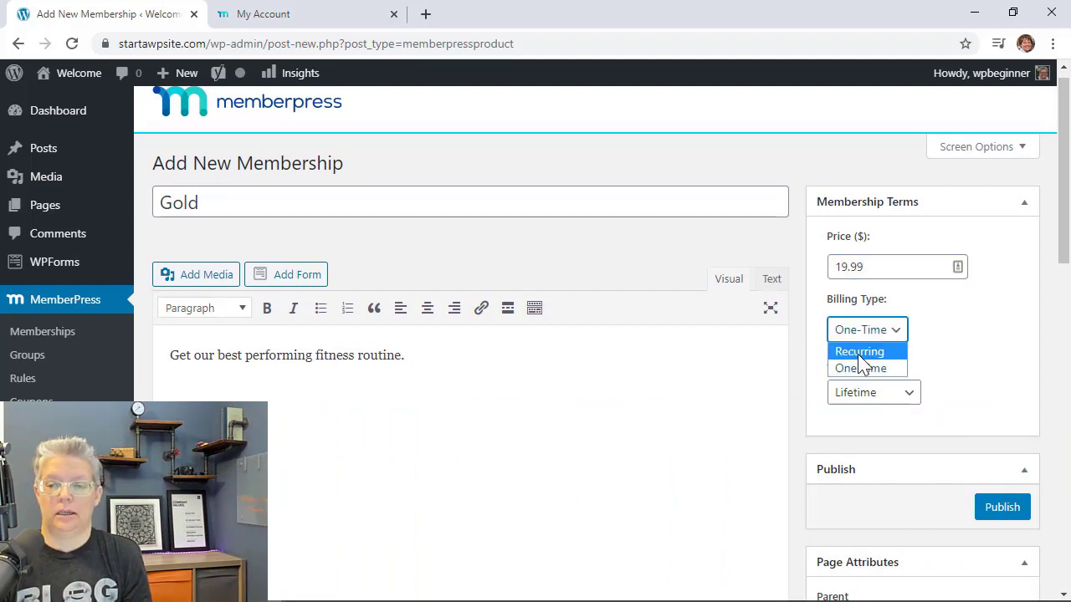
left_click(851, 352)
left_click(861, 394)
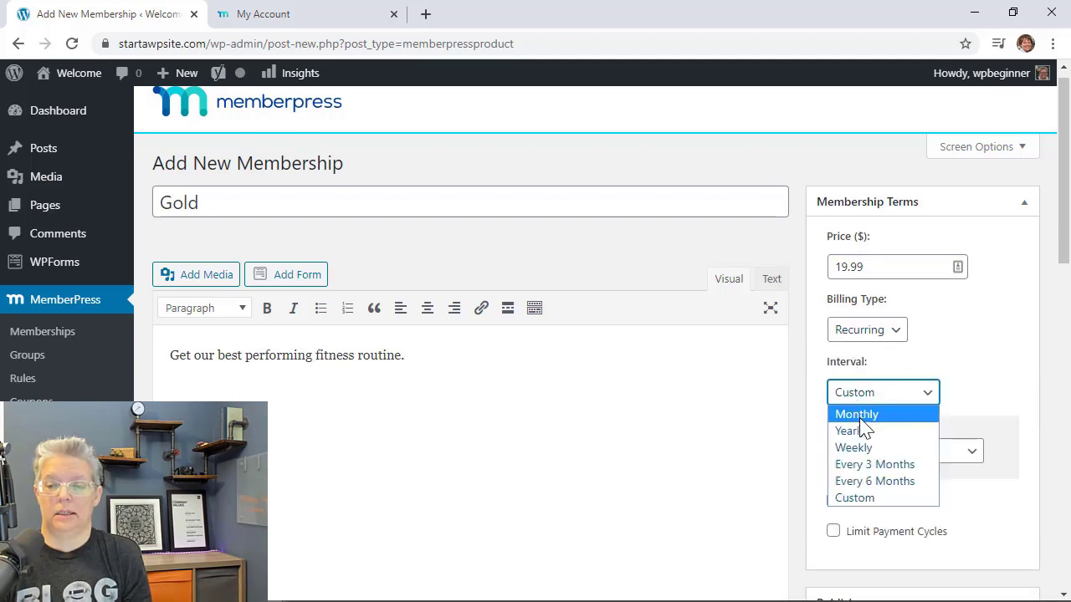
left_click(861, 419)
left_click(833, 428)
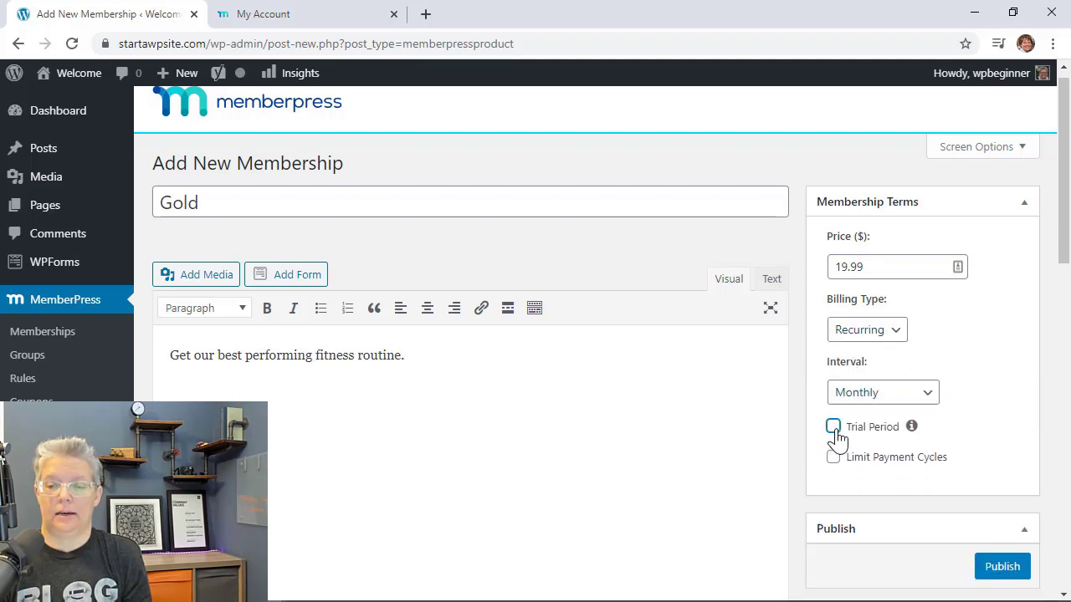
left_click(902, 502)
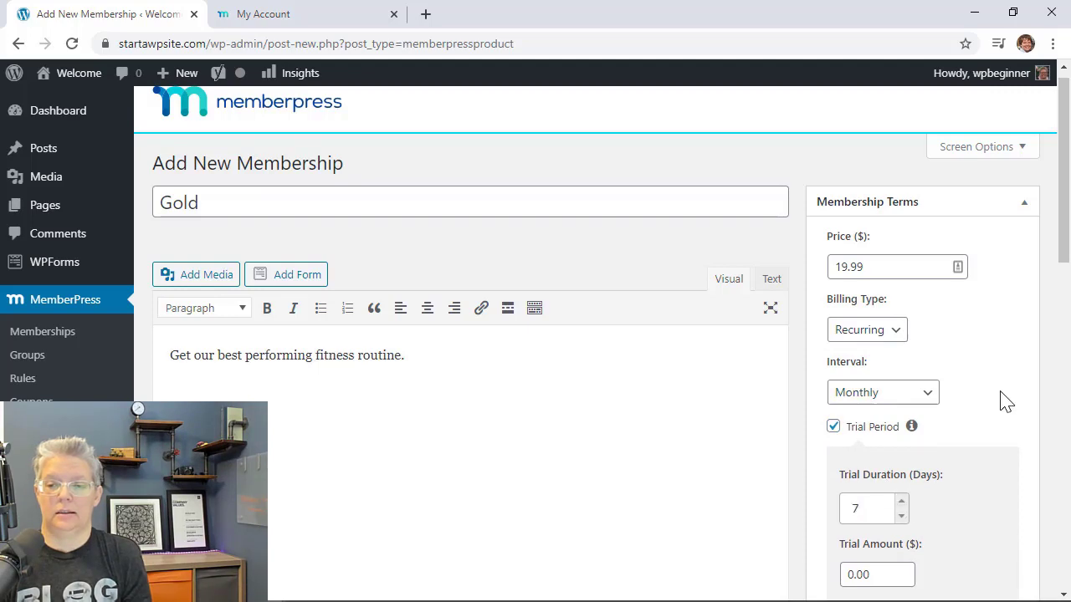
Review the Gold membership's price box settings and benefits, and publish the membership
scroll(1004, 402, "down", 5)
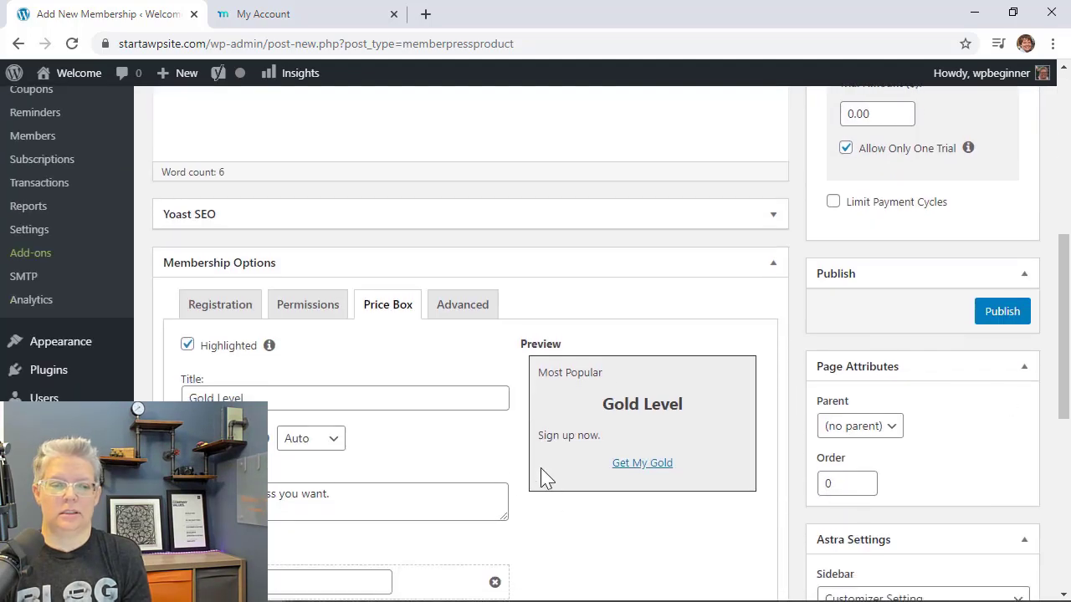
scroll(502, 499, "down", 2)
left_click(270, 473)
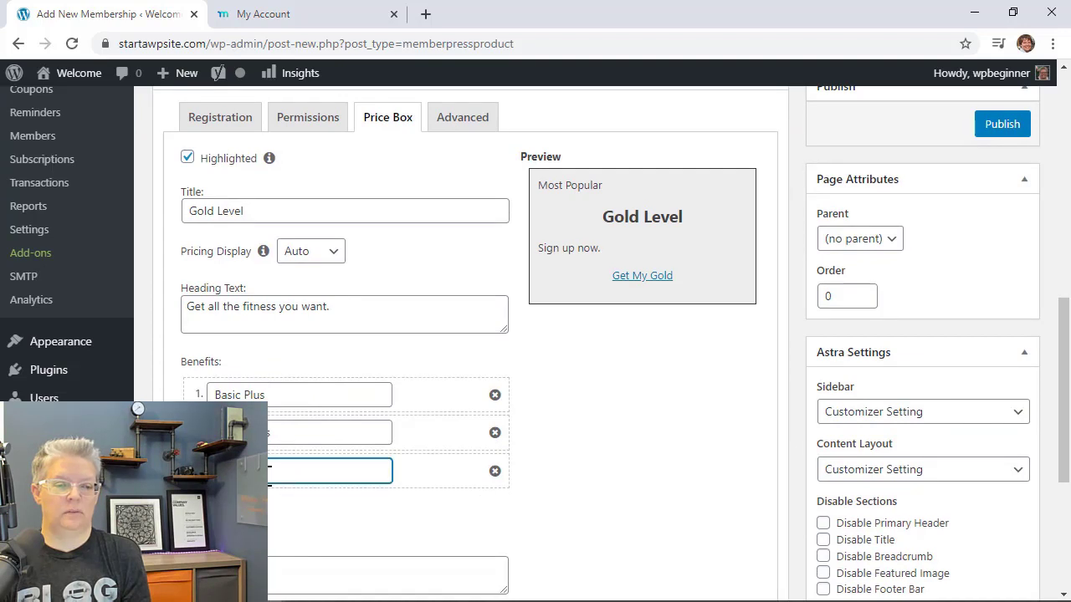
left_click(633, 489)
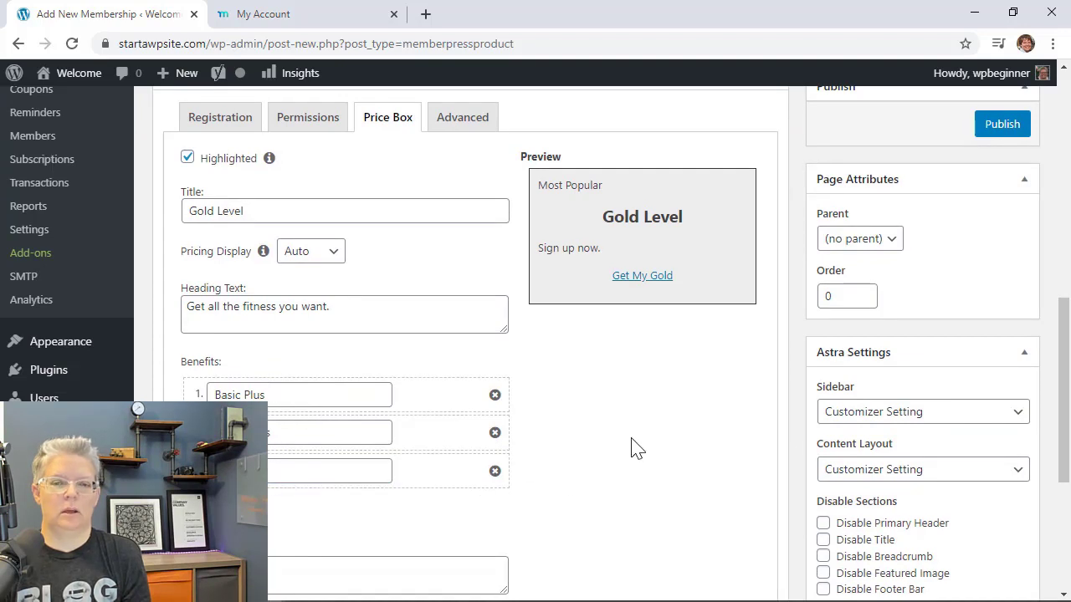
scroll(634, 449, "up", 1)
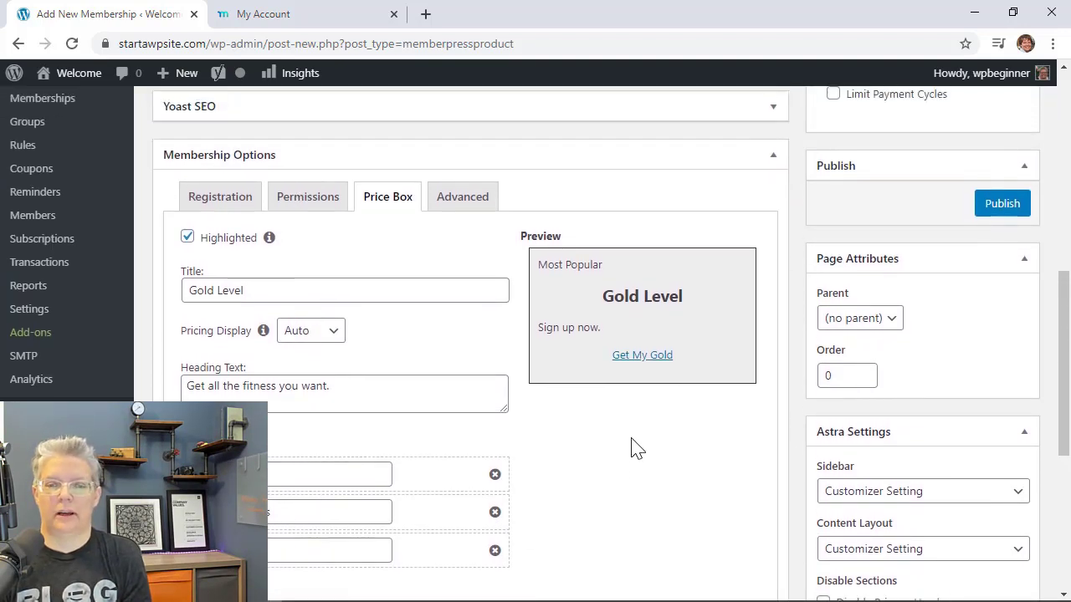
scroll(633, 449, "down", 2)
scroll(636, 356, "down", 1)
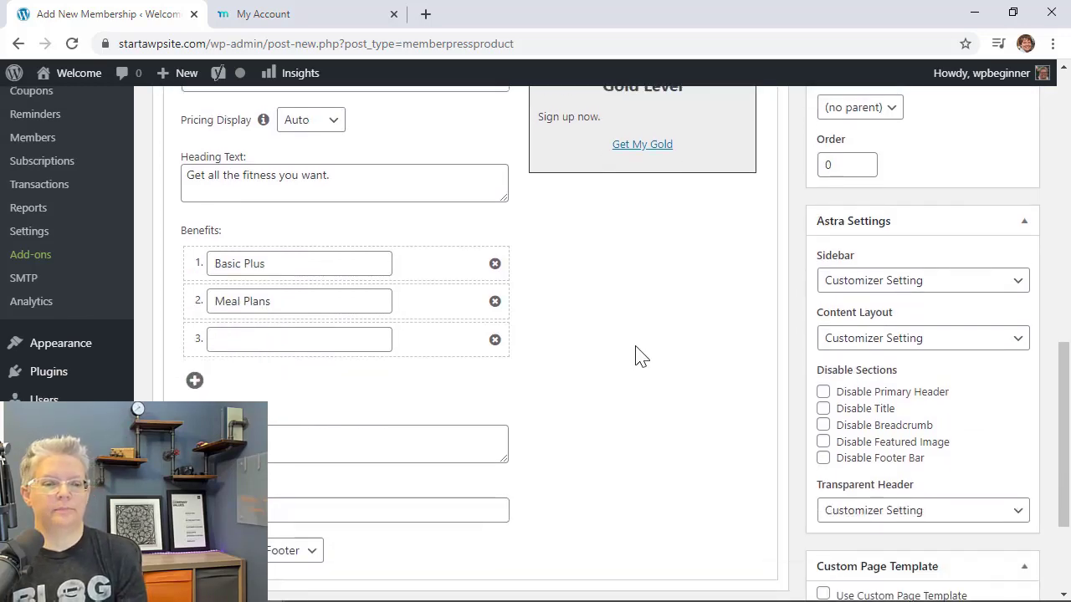
scroll(636, 357, "up", 5)
left_click(1001, 465)
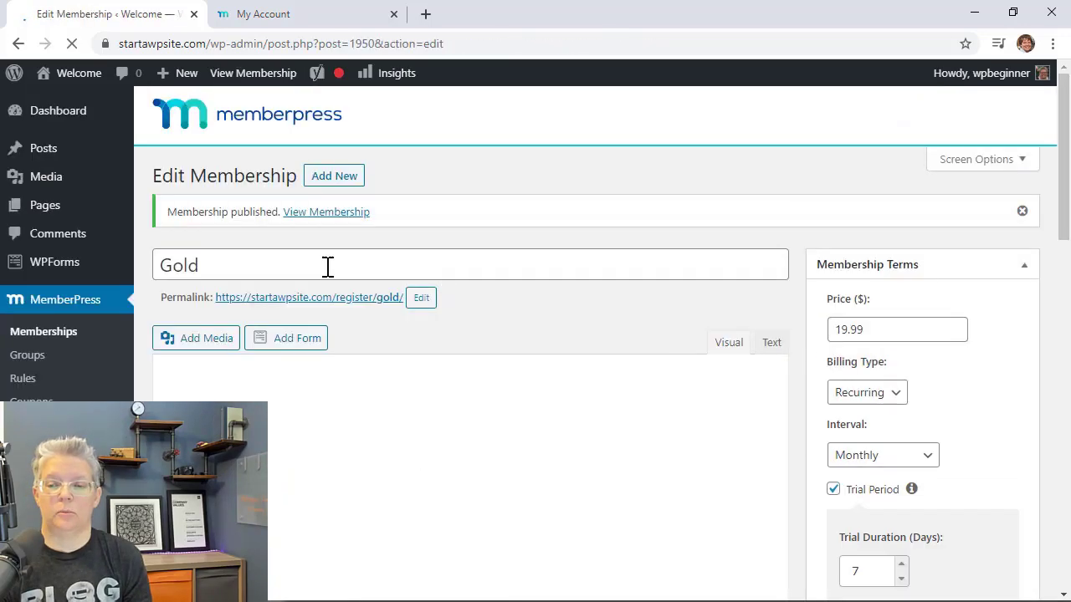
Add a new membership titled "Elite Level" with the description "Get everything to transform your fitness levels."
left_click(335, 177)
type("Elite ")
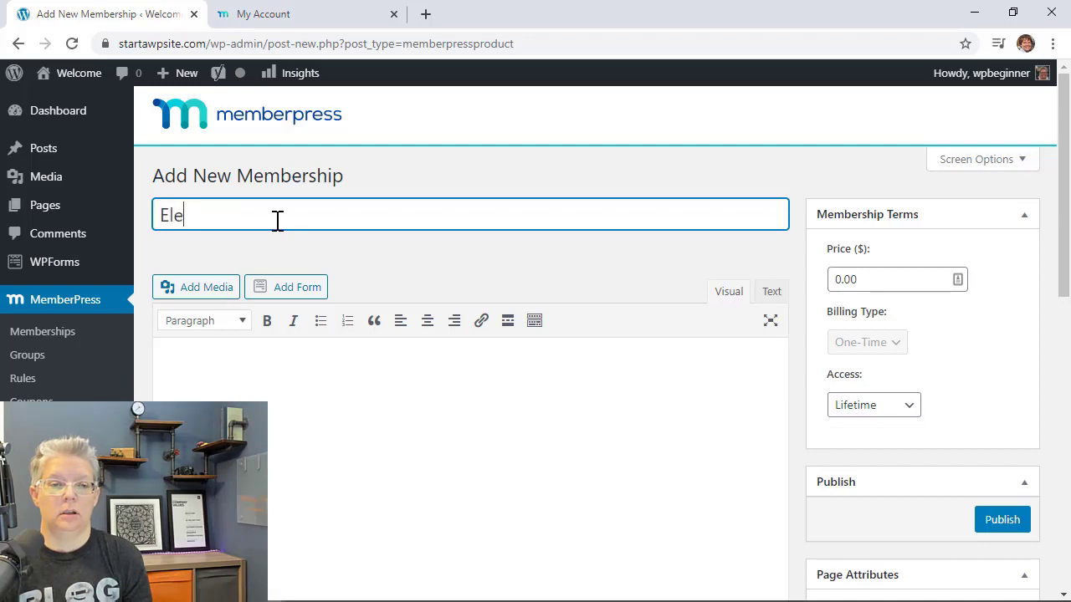
type("Level")
left_click(267, 373)
type("Get ")
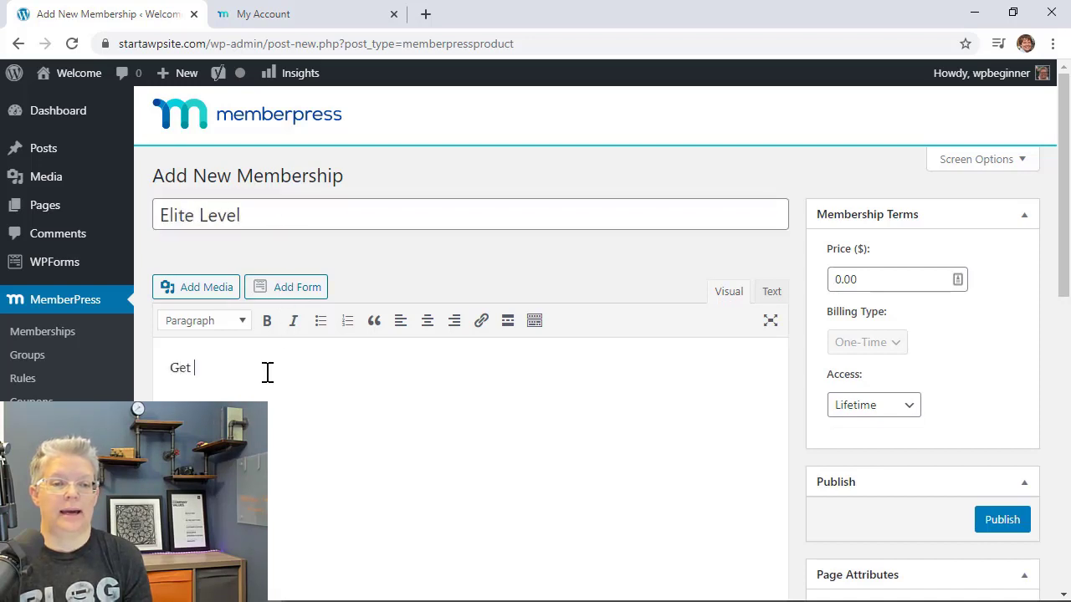
type("everything to transform your fit")
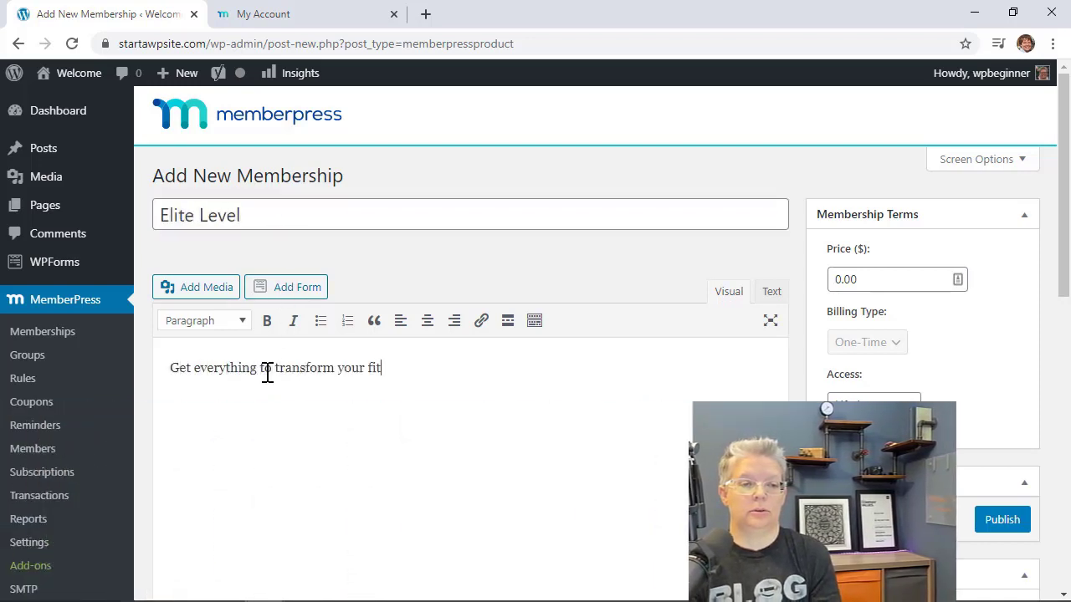
type("ness levels.")
Set the new membership's price box title to "Elite Level" and its heading text to "Get everything to transform your fitness today."
scroll(266, 371, "down", 7)
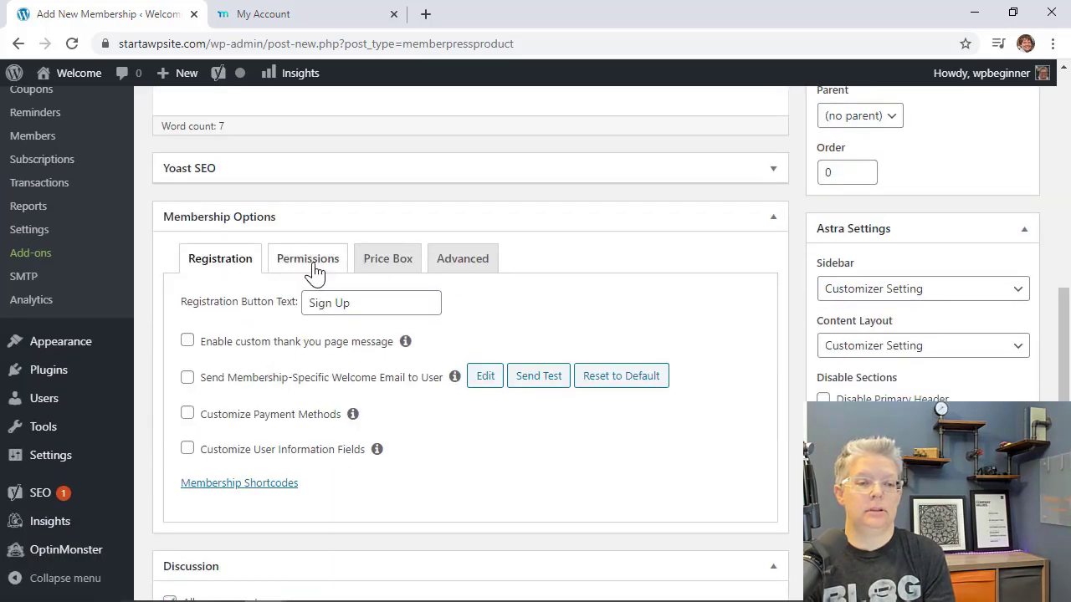
left_click(386, 261)
scroll(394, 301, "down", 1)
left_click(273, 286)
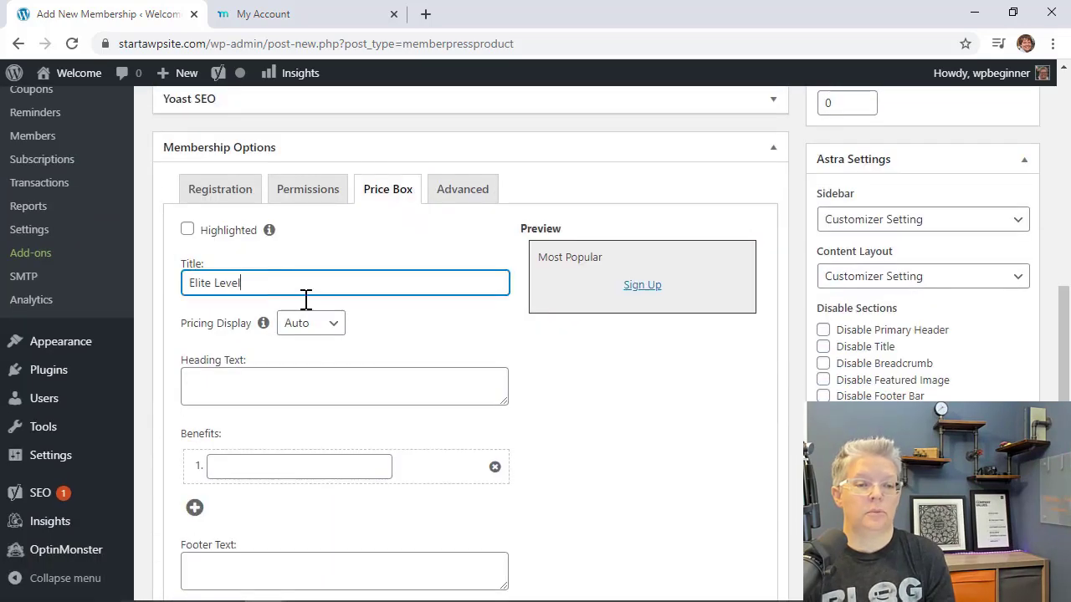
left_click(301, 380)
type("Get everything to transform your fitness today.")
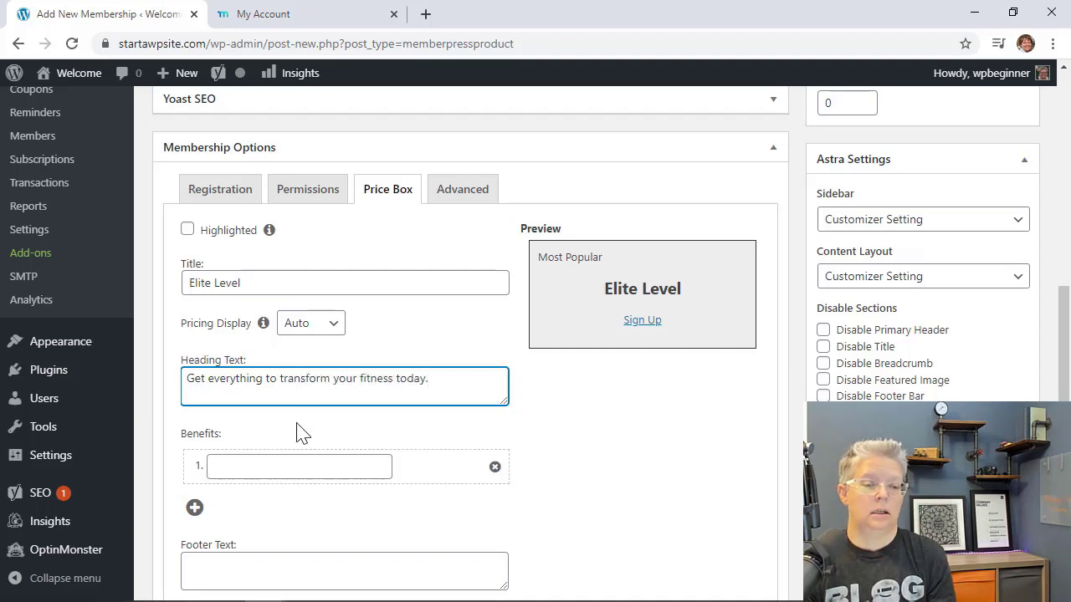
List "Gold Level Plus" and "Weekly Coaching" as the Elite price box benefits and set the footer text to "Get in today."
left_click(273, 468)
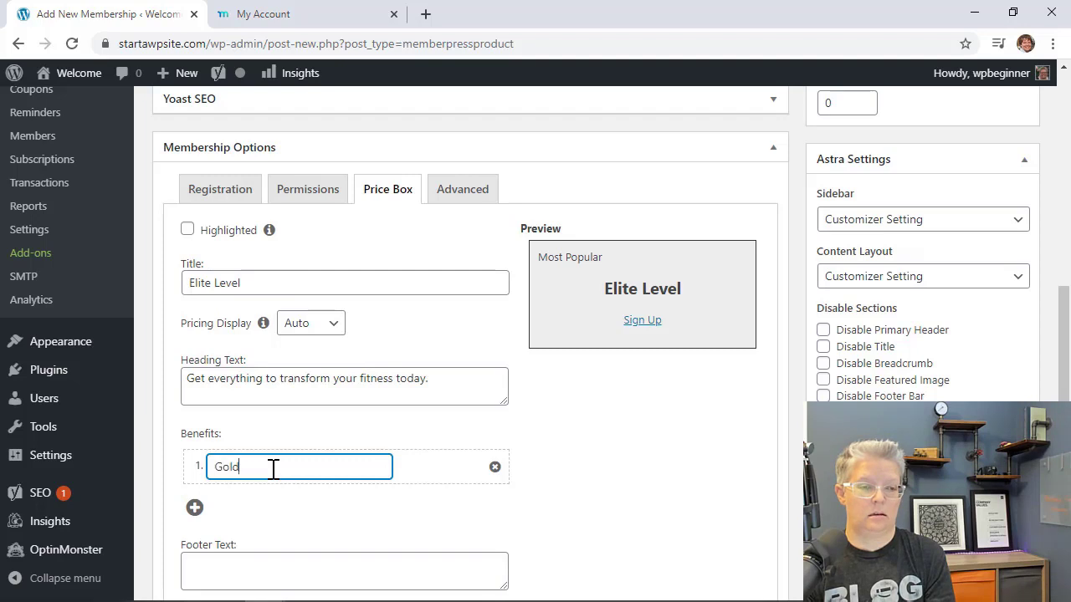
left_click(195, 507)
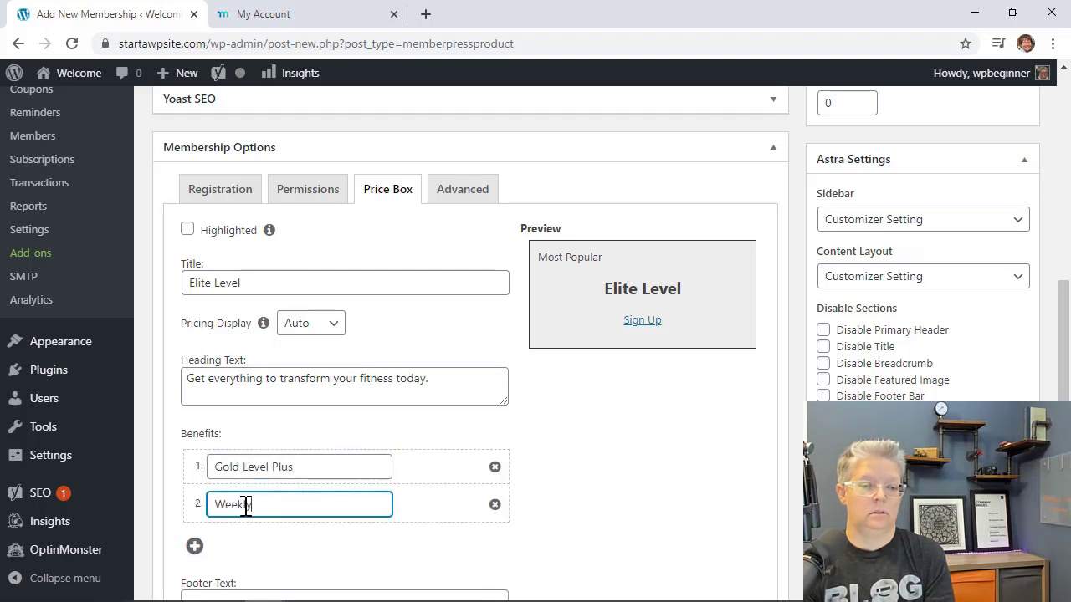
scroll(371, 560, "down", 3)
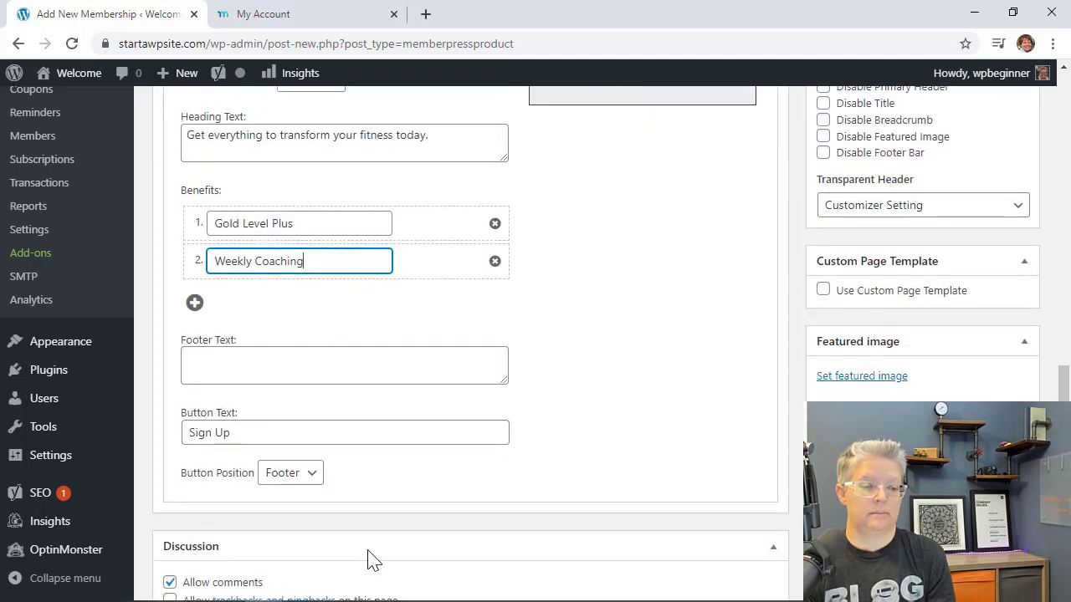
left_click(258, 369)
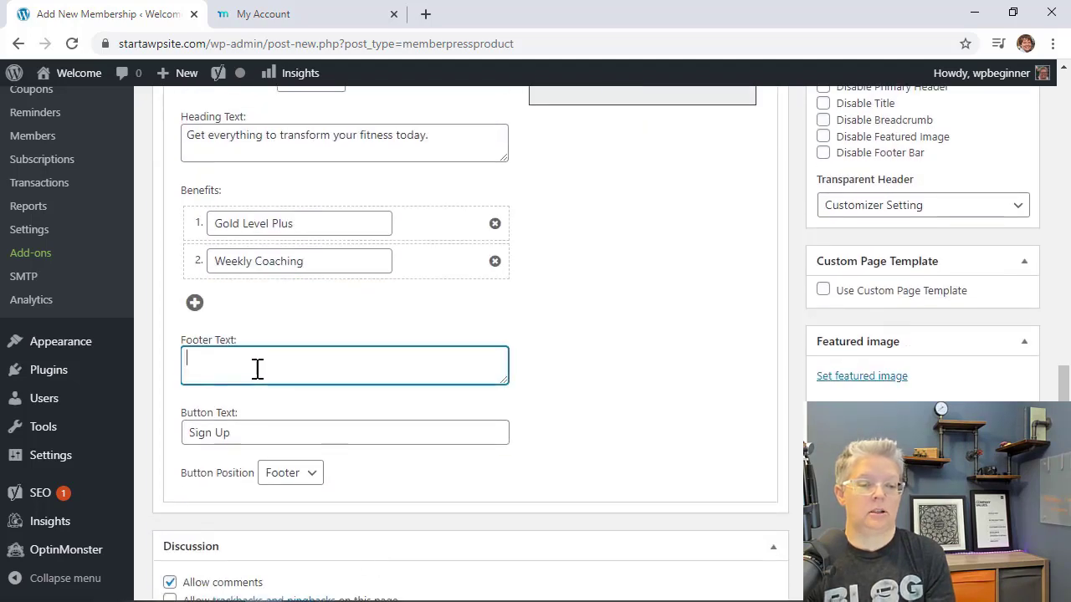
type("Get in today.")
Set the Elite Level membership's price to $29.00
scroll(258, 369, "up", 4)
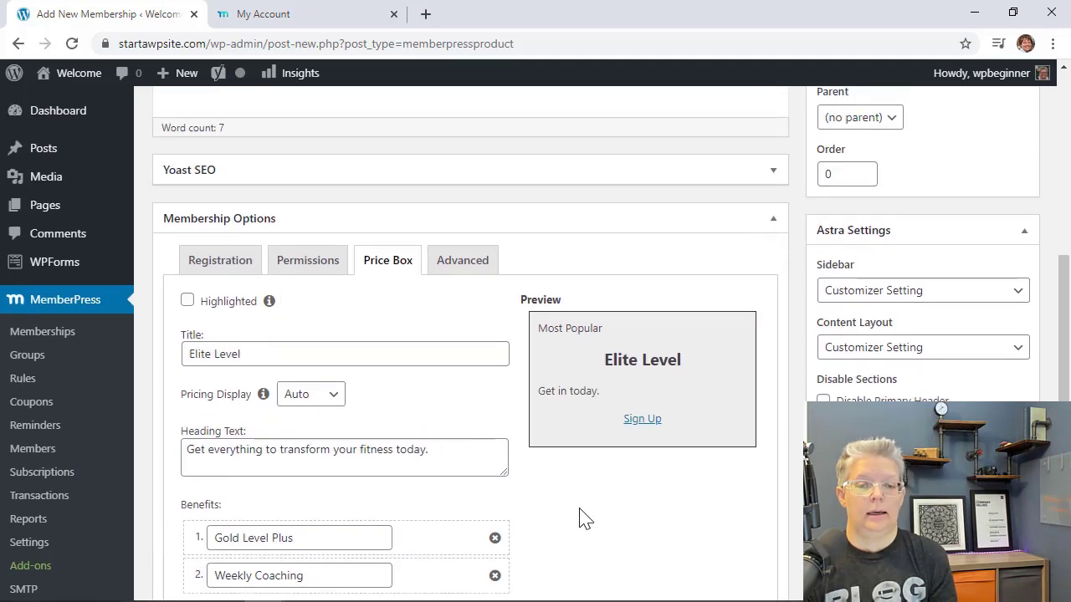
scroll(584, 519, "down", 1)
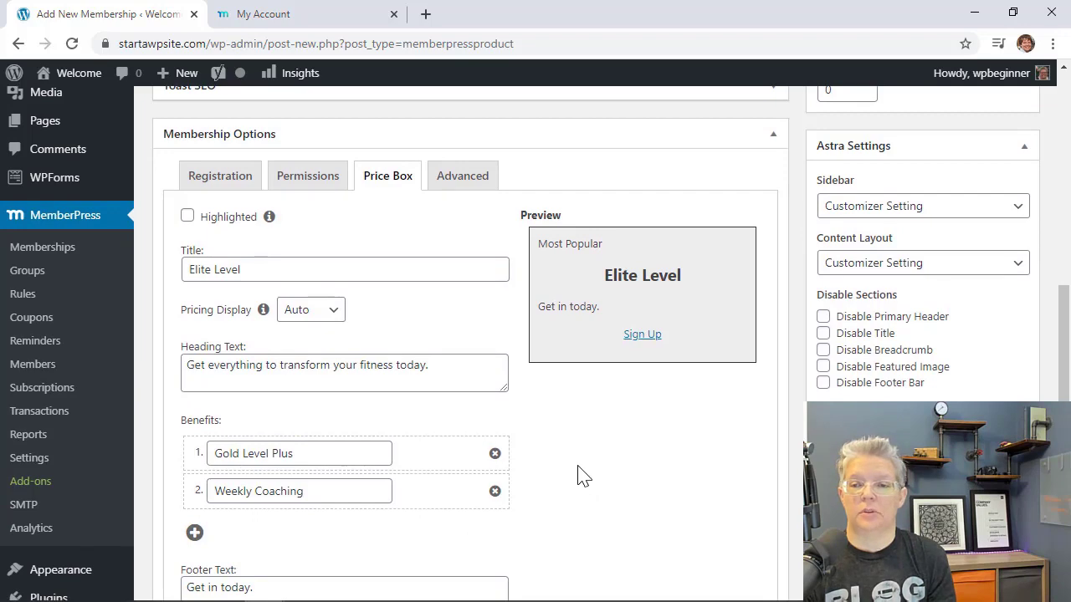
scroll(614, 400, "up", 2)
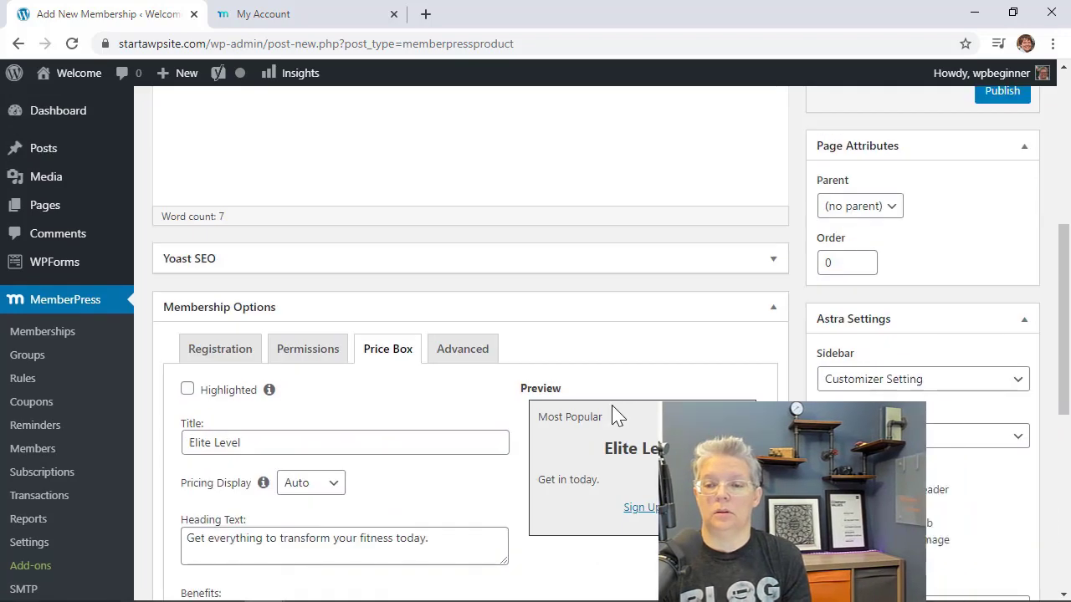
scroll(613, 415, "up", 6)
left_click(870, 282)
double_click(870, 282)
type("29")
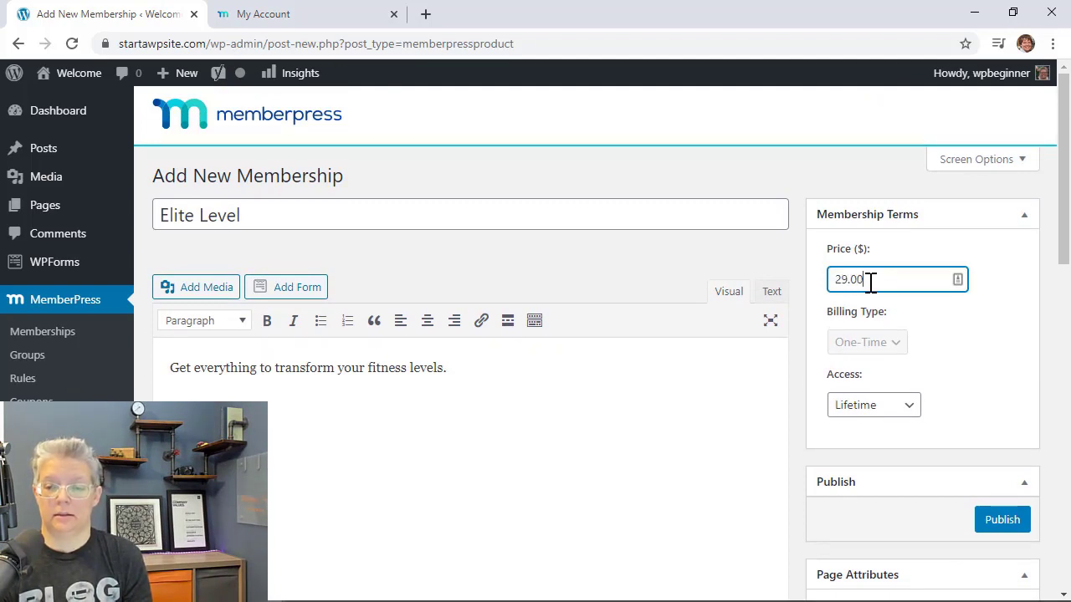
left_click(1001, 383)
Make the Elite Level membership's billing recurring with a monthly interval
left_click(866, 344)
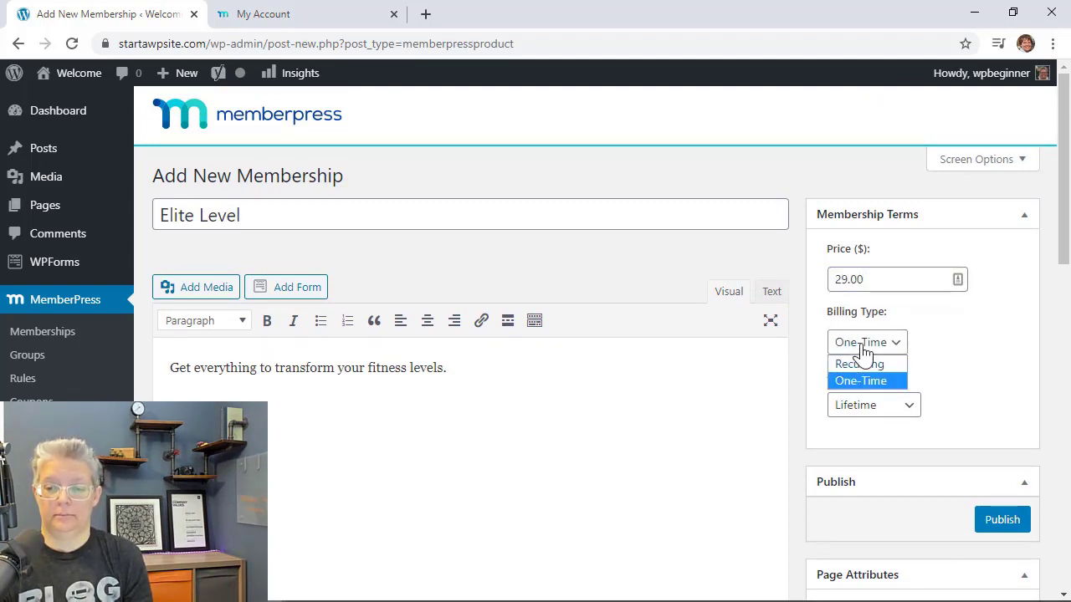
left_click(861, 364)
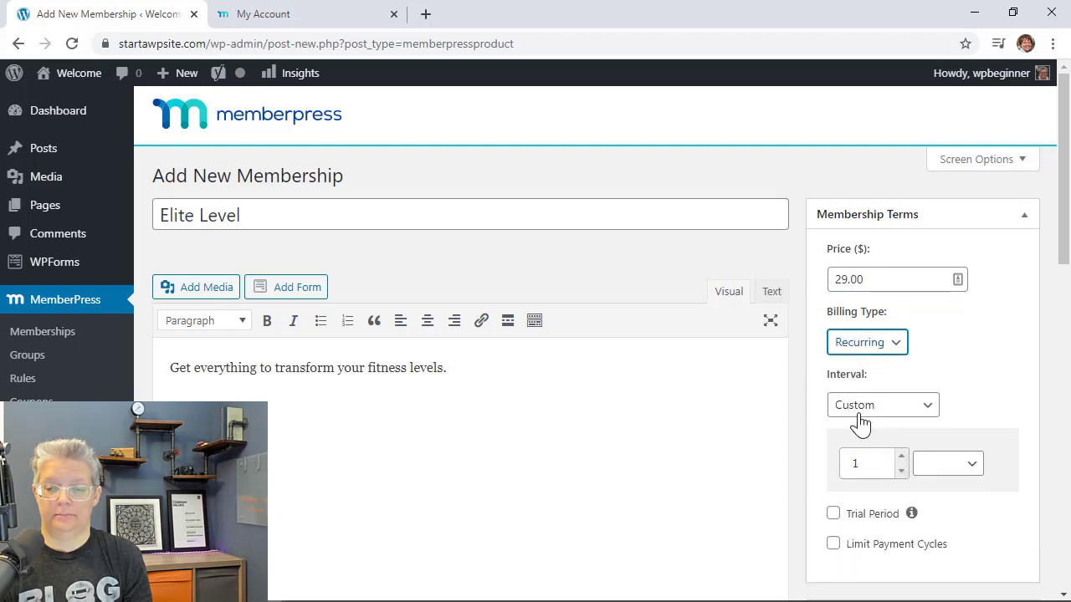
left_click(860, 420)
left_click(856, 440)
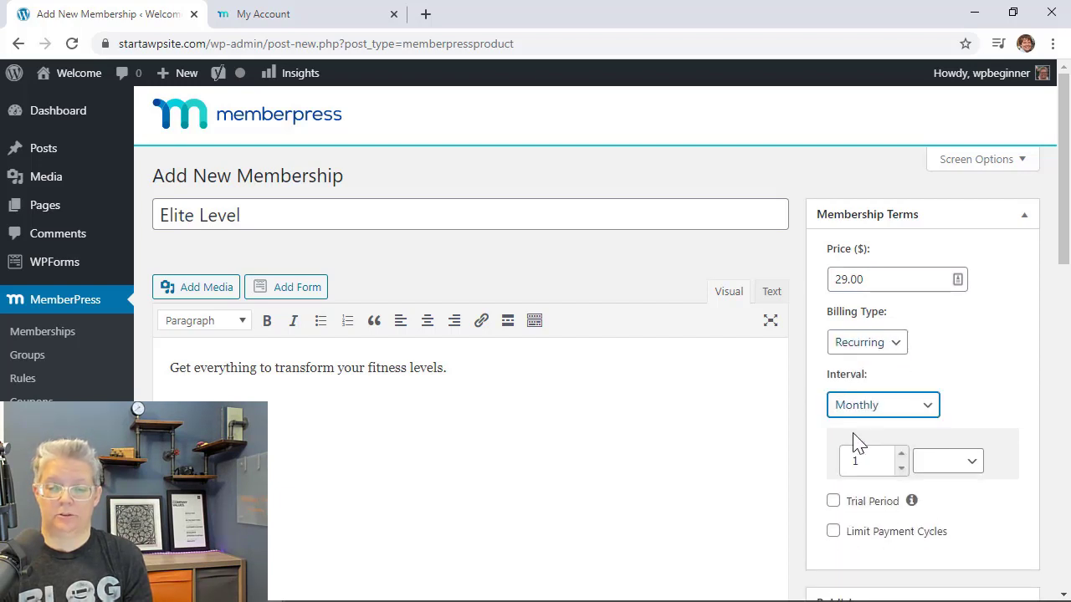
Give the Elite Level membership a 7-day trial period and publish it
left_click(833, 439)
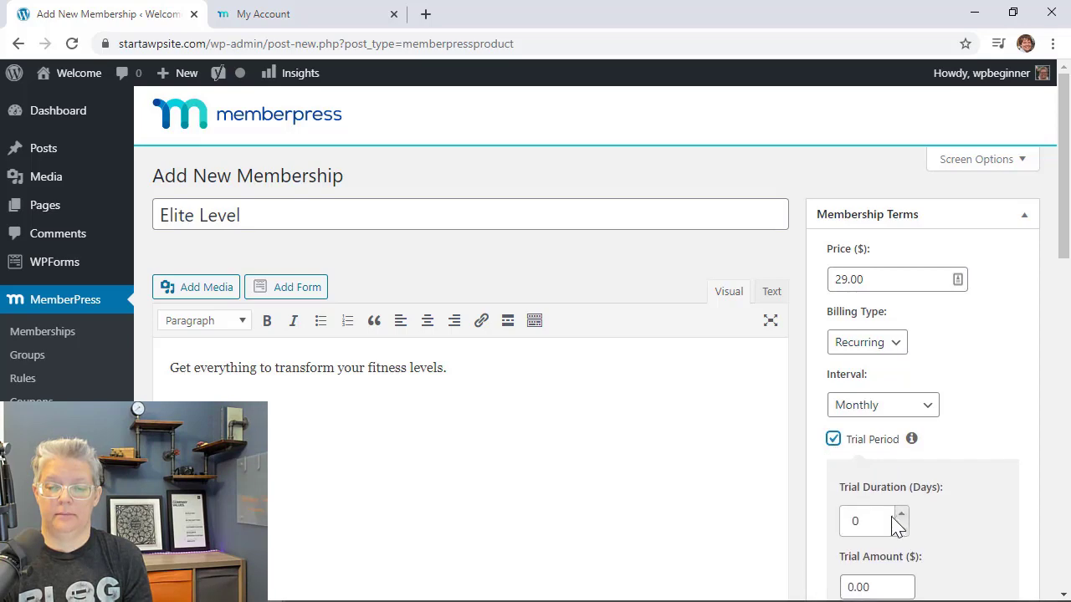
double_click(902, 516)
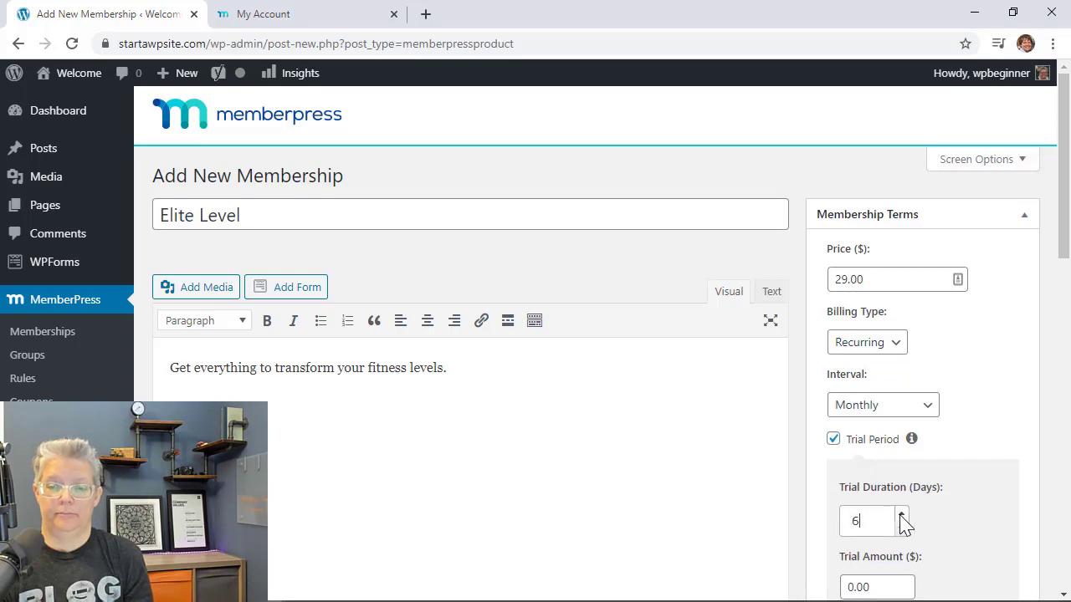
scroll(816, 528, "down", 3)
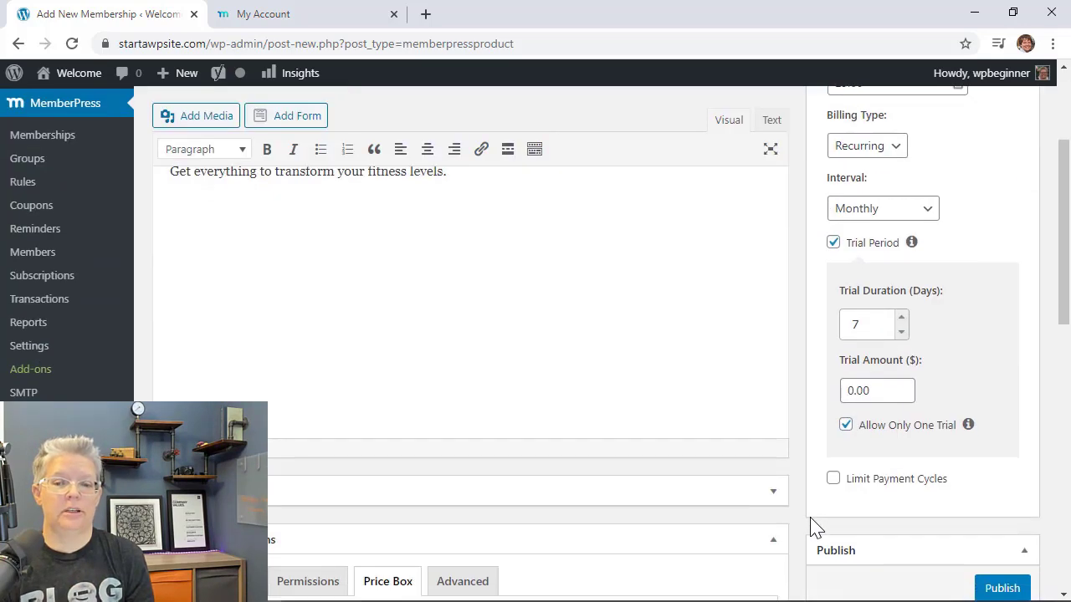
left_click(1000, 585)
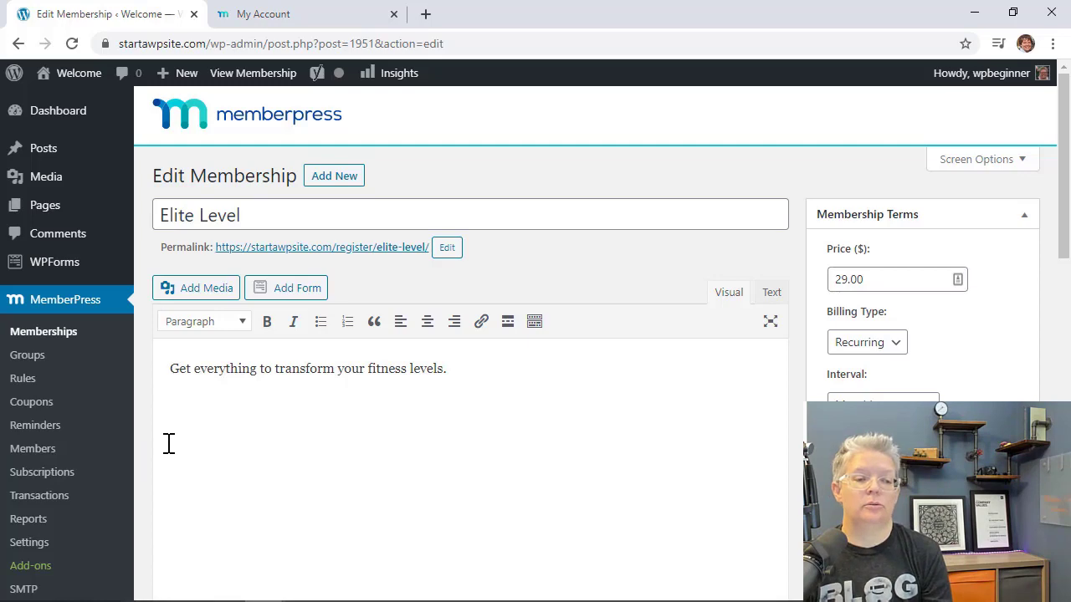
Add a new MemberPress rule with All Content Categorized as its protected content
left_click(23, 381)
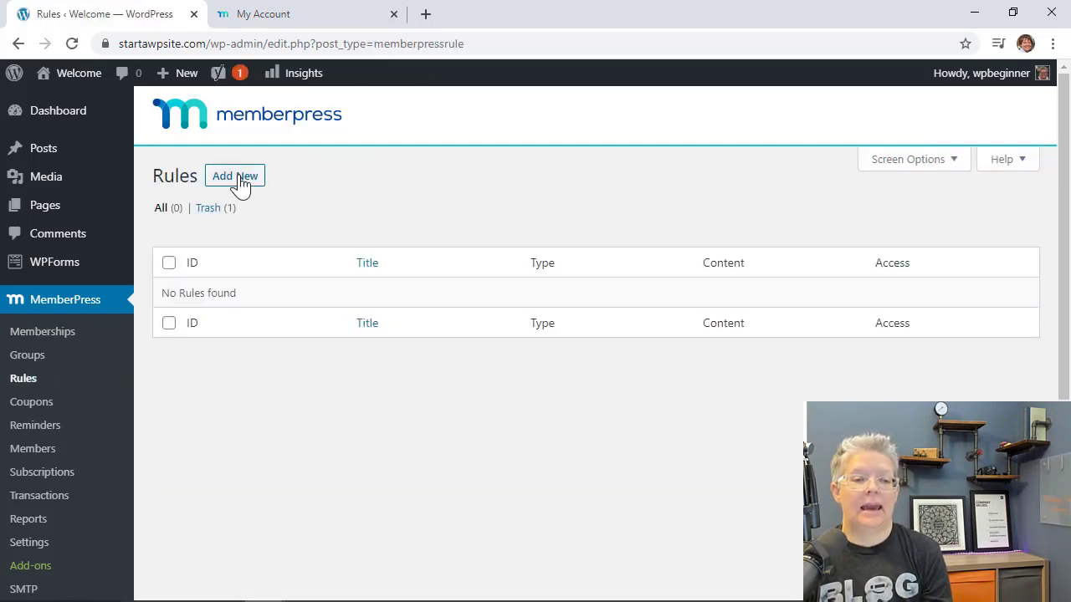
left_click(239, 180)
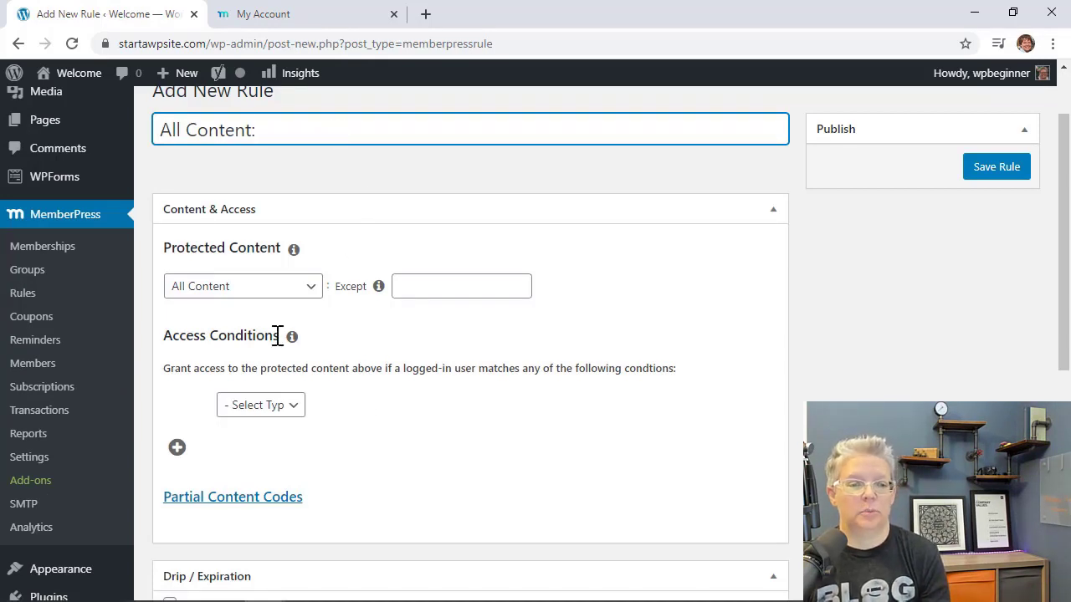
left_click(263, 293)
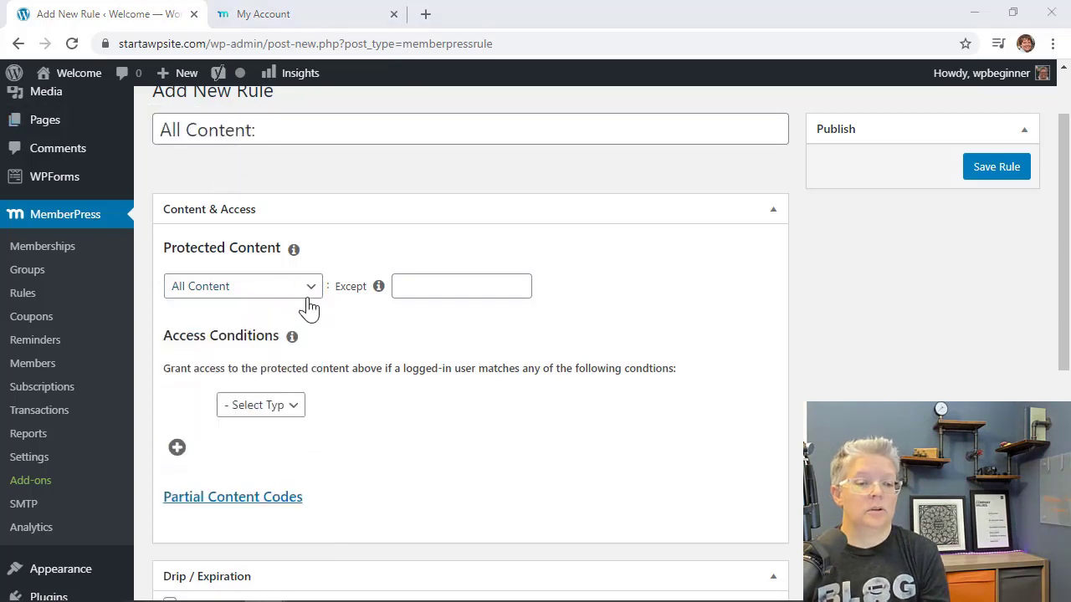
left_click(249, 286)
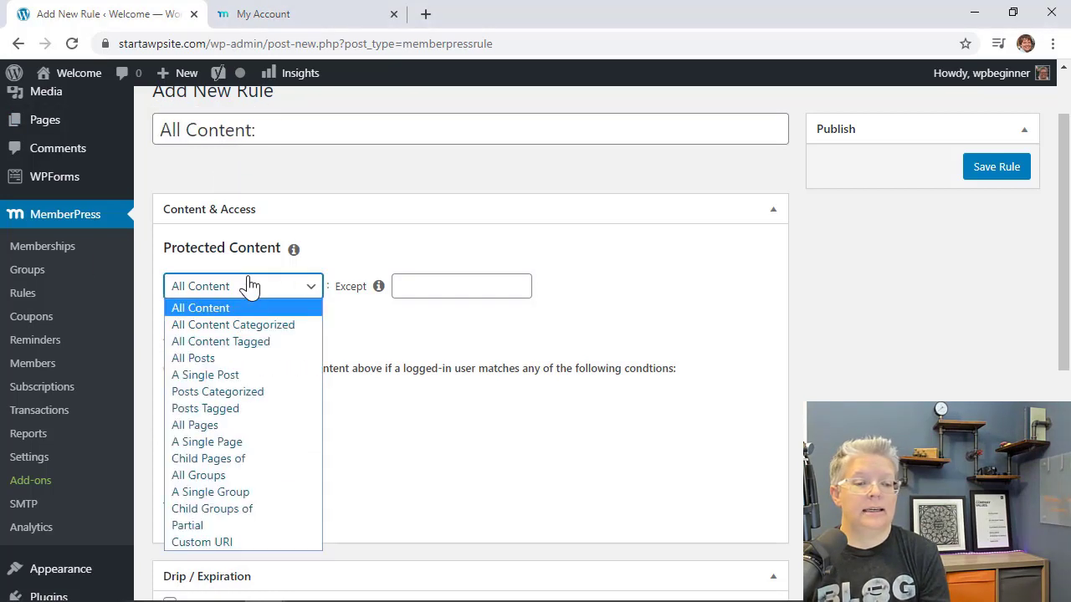
left_click(253, 324)
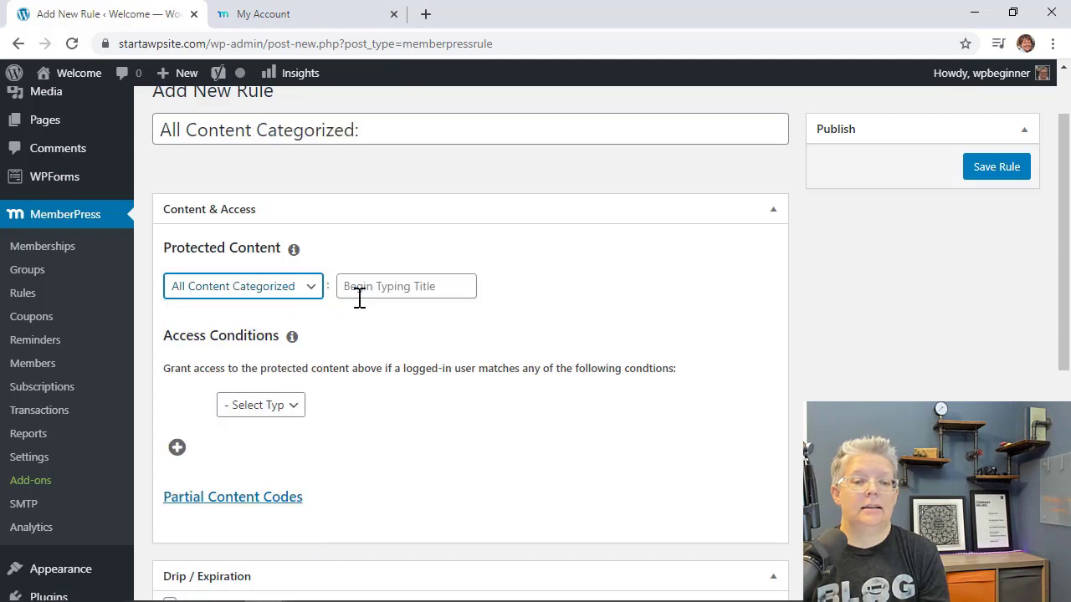
Try to choose an "elite" category for the rule's protected content
left_click(383, 289)
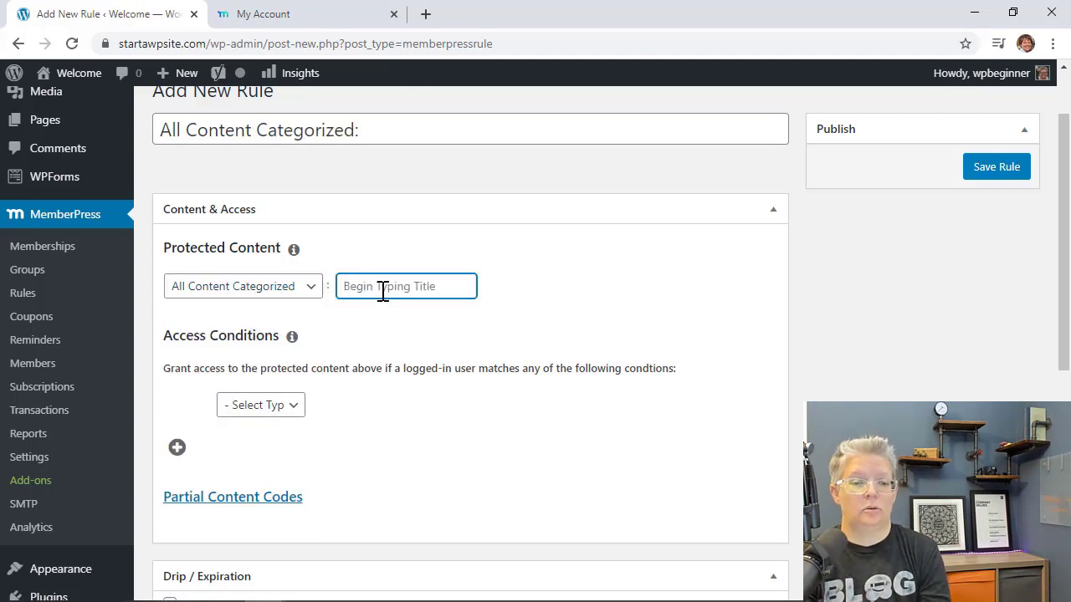
type("ele")
key("BackSpace")
type("ite")
Add a new post category named Elite
scroll(335, 263, "up", 1)
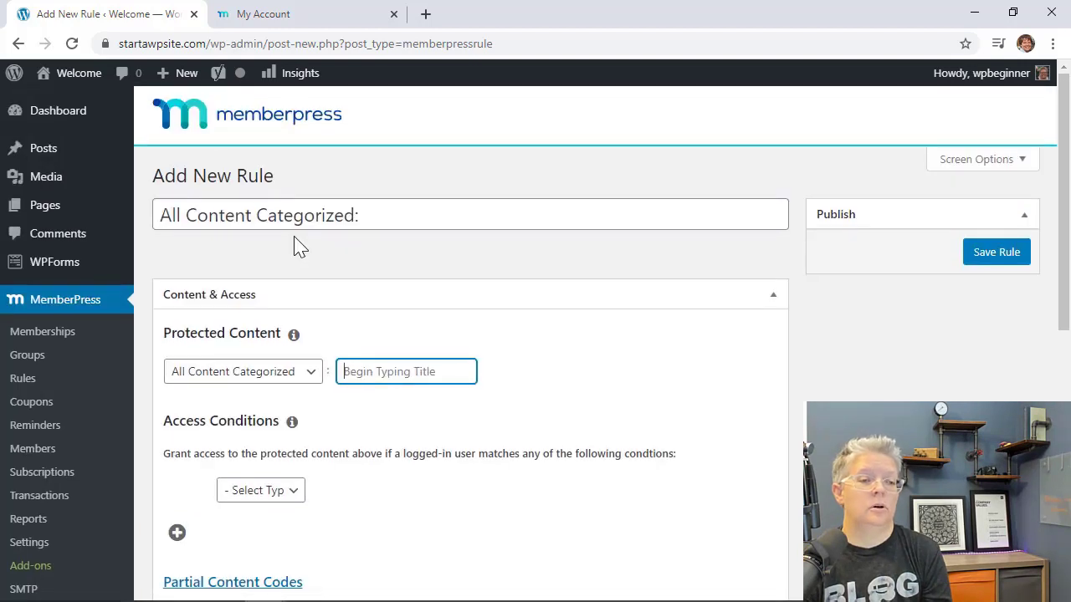
mouse_move(38, 159)
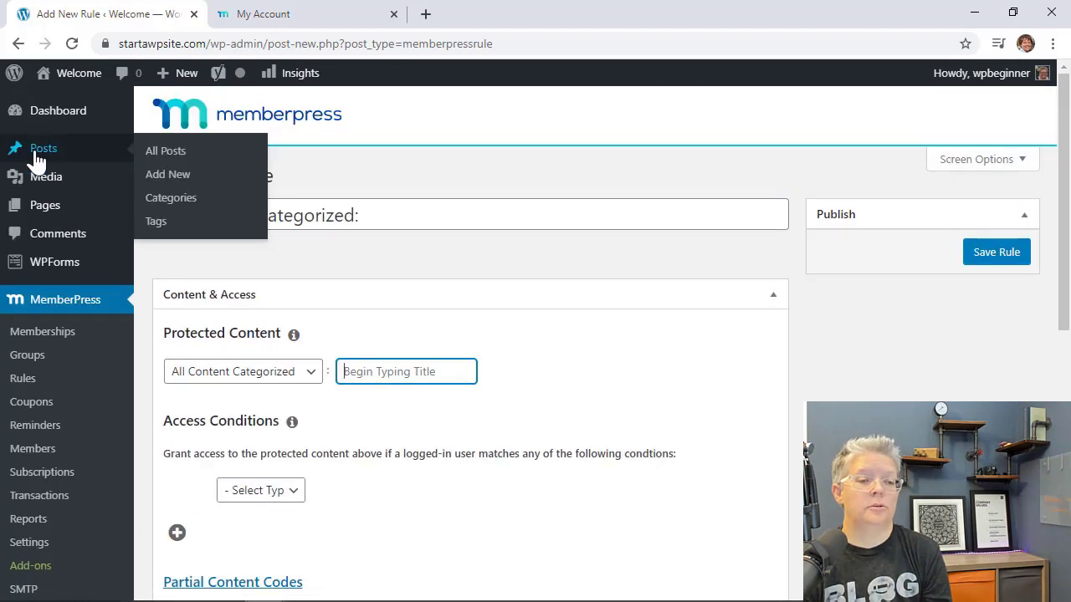
left_click(157, 206)
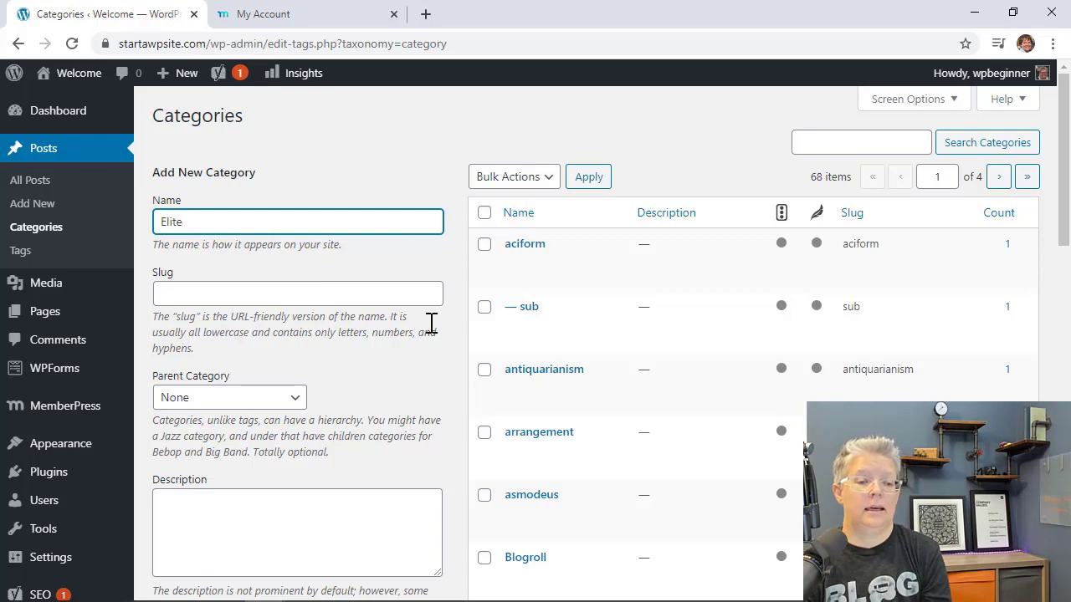
scroll(426, 355, "down", 3)
left_click(207, 353)
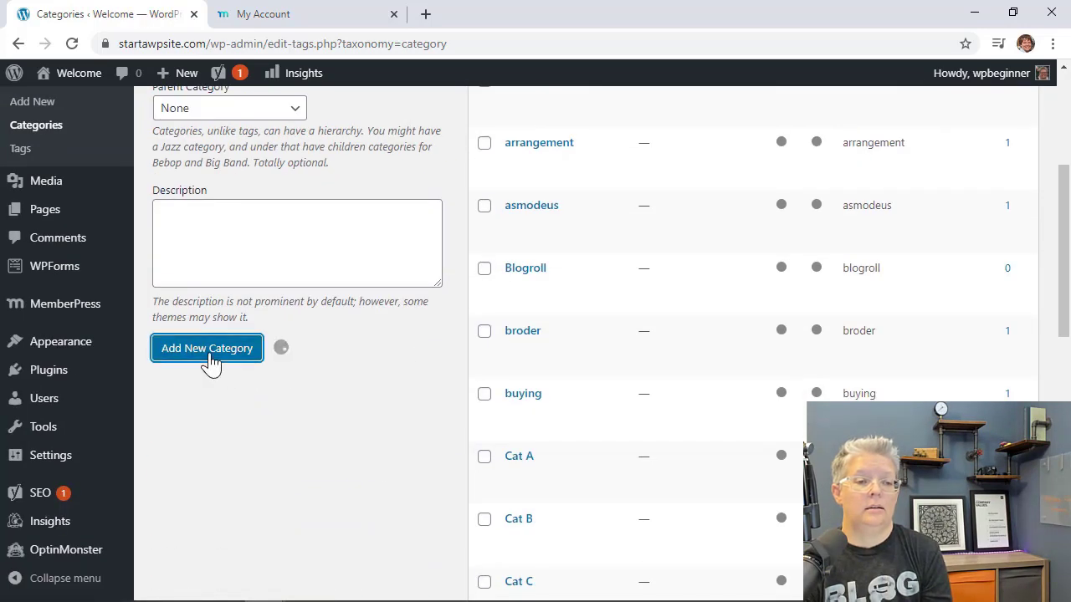
Add a new post category named Basic
scroll(272, 402, "up", 2)
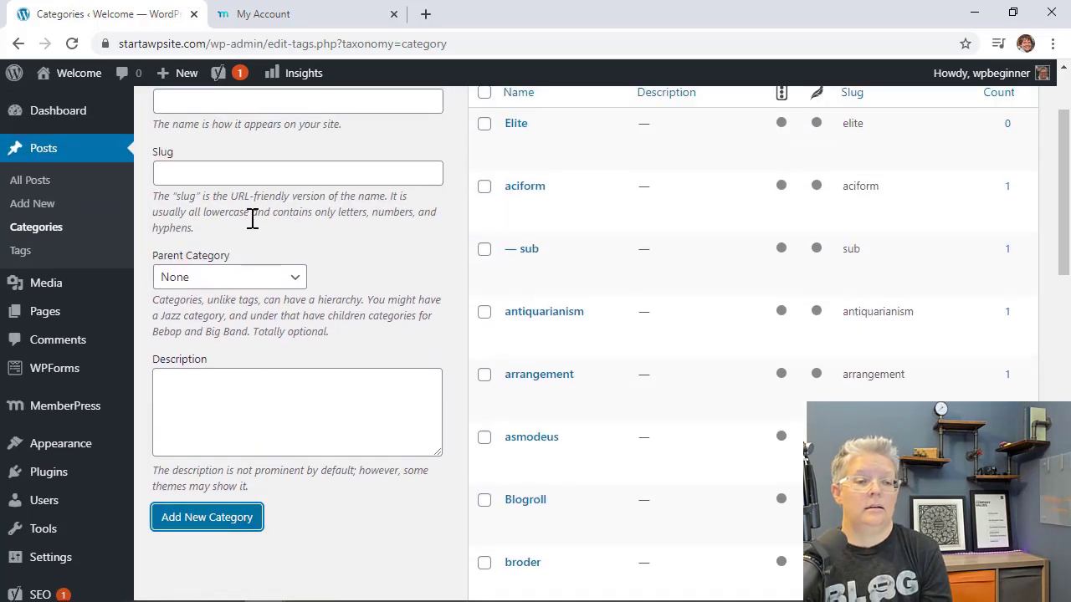
scroll(251, 220, "up", 1)
left_click(225, 215)
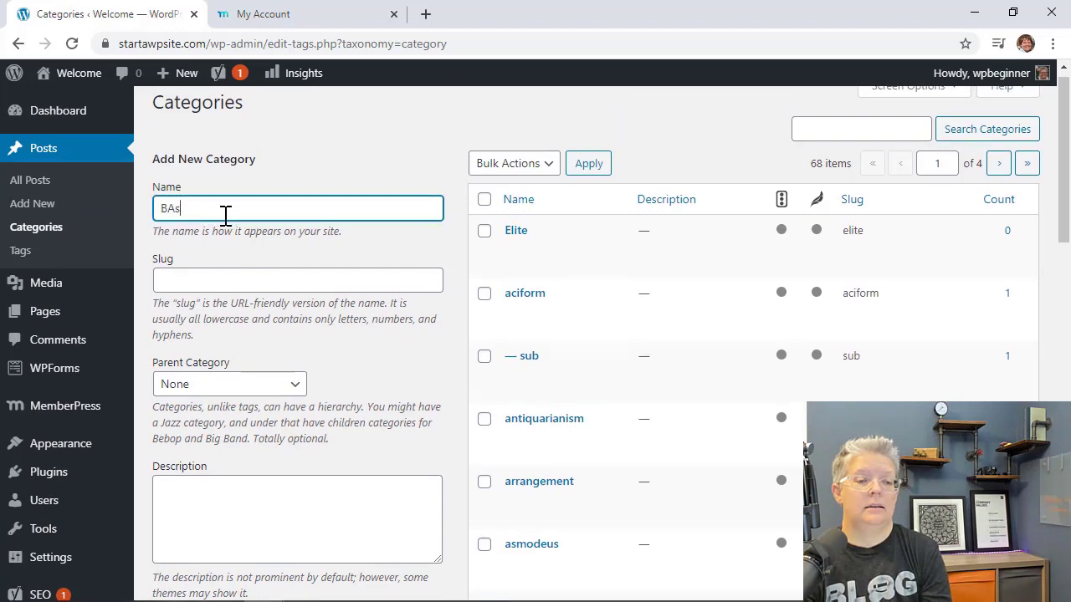
scroll(226, 215, "down", 2)
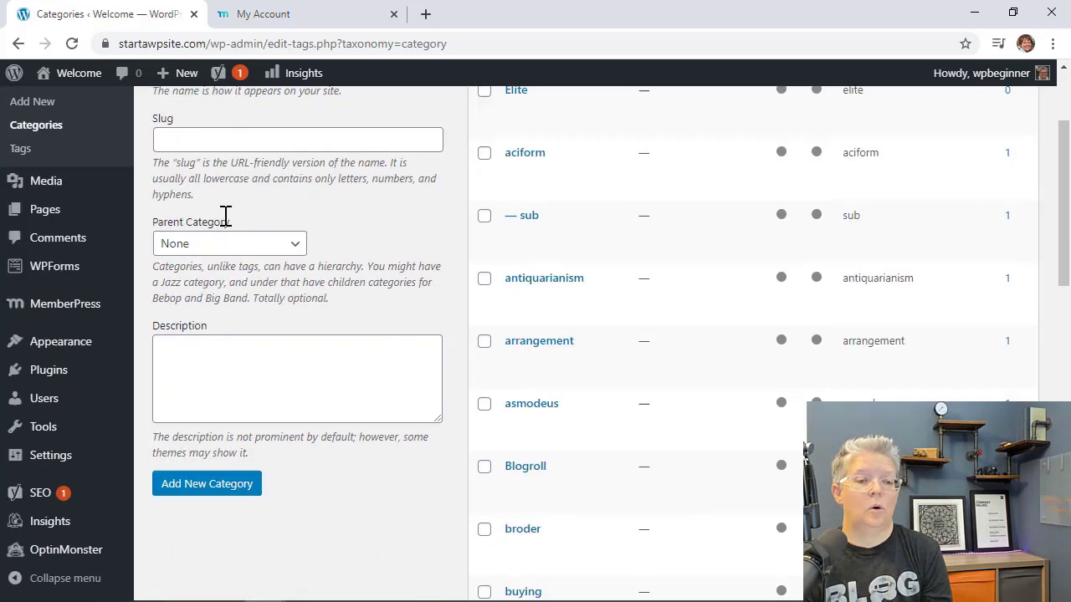
left_click(205, 445)
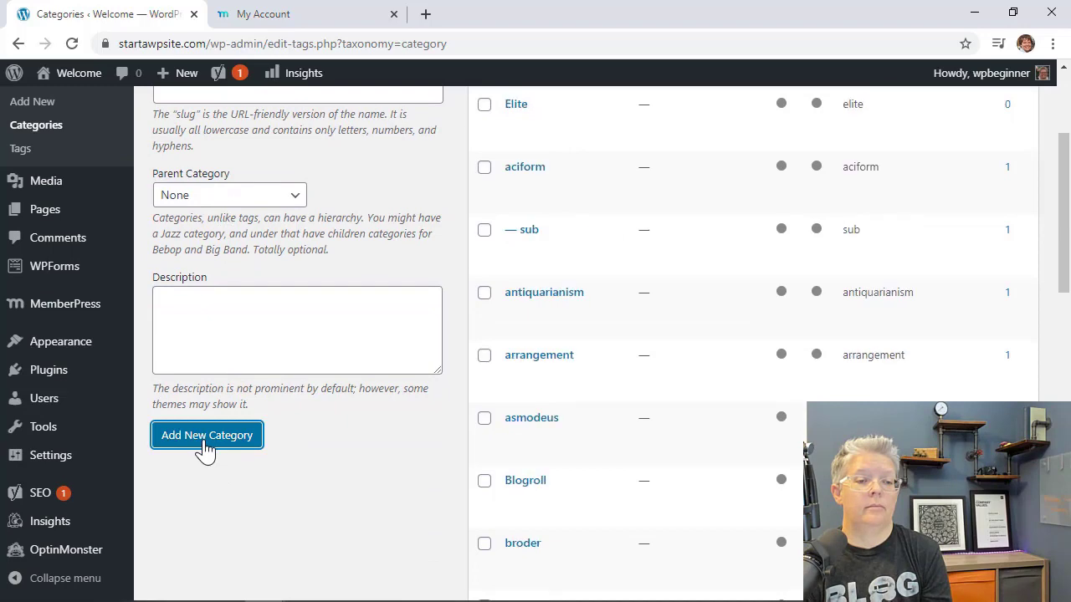
Add a new post category named Gold
scroll(239, 232, "up", 2)
left_click(216, 171)
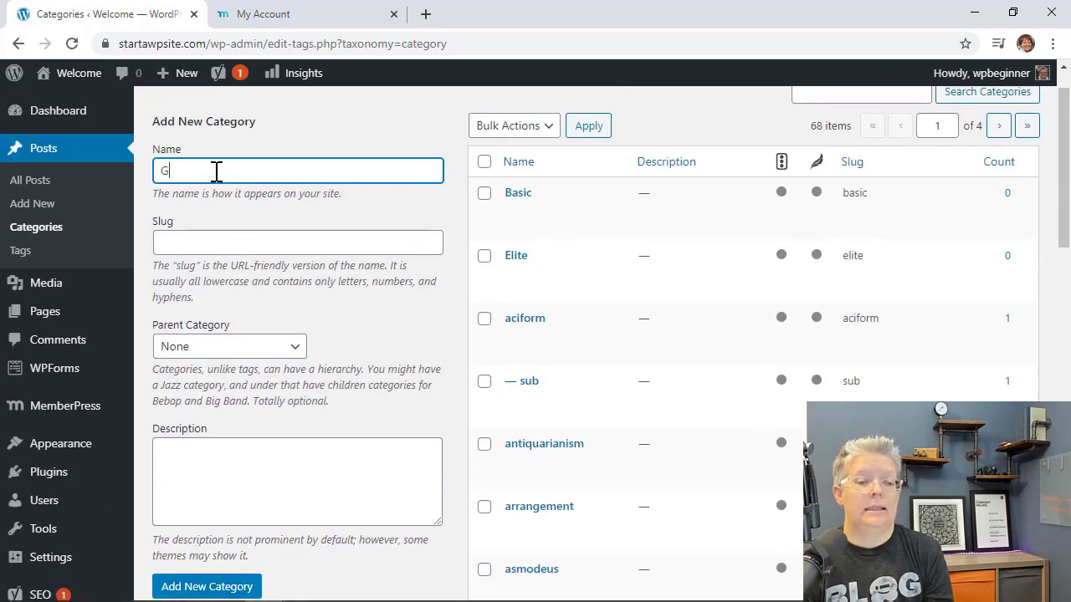
scroll(220, 225, "down", 2)
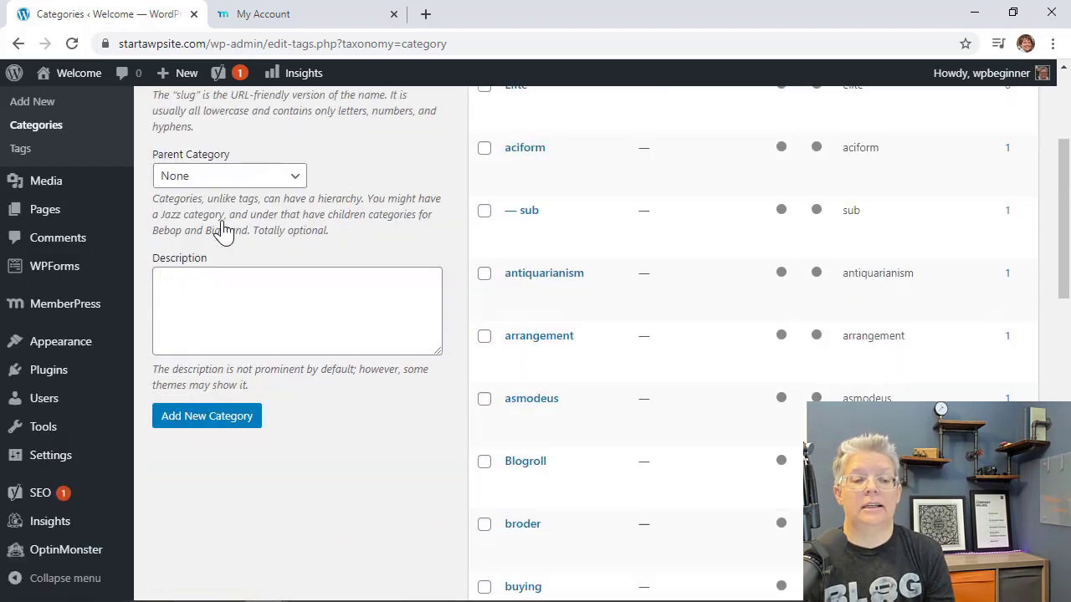
left_click(213, 426)
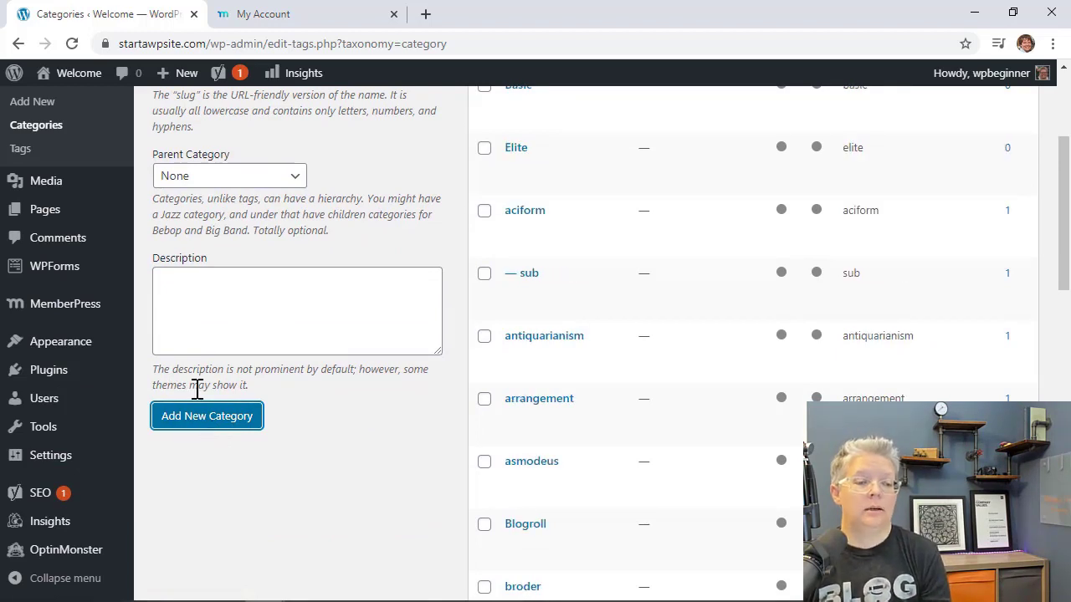
Start a new MemberPress rule protecting All Content Categorized with the Elite category
mouse_move(52, 309)
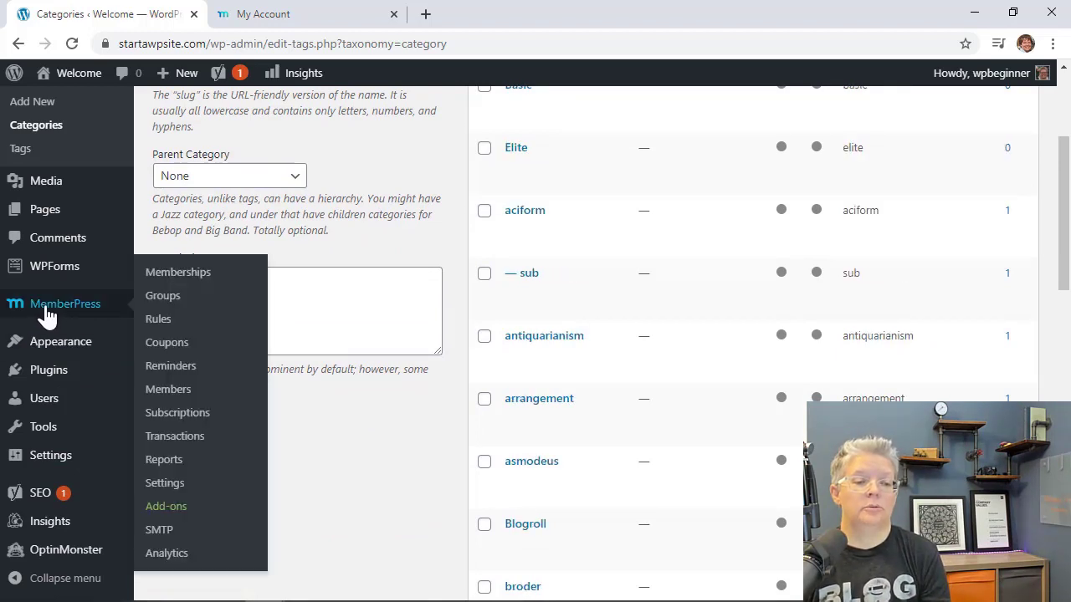
left_click(155, 320)
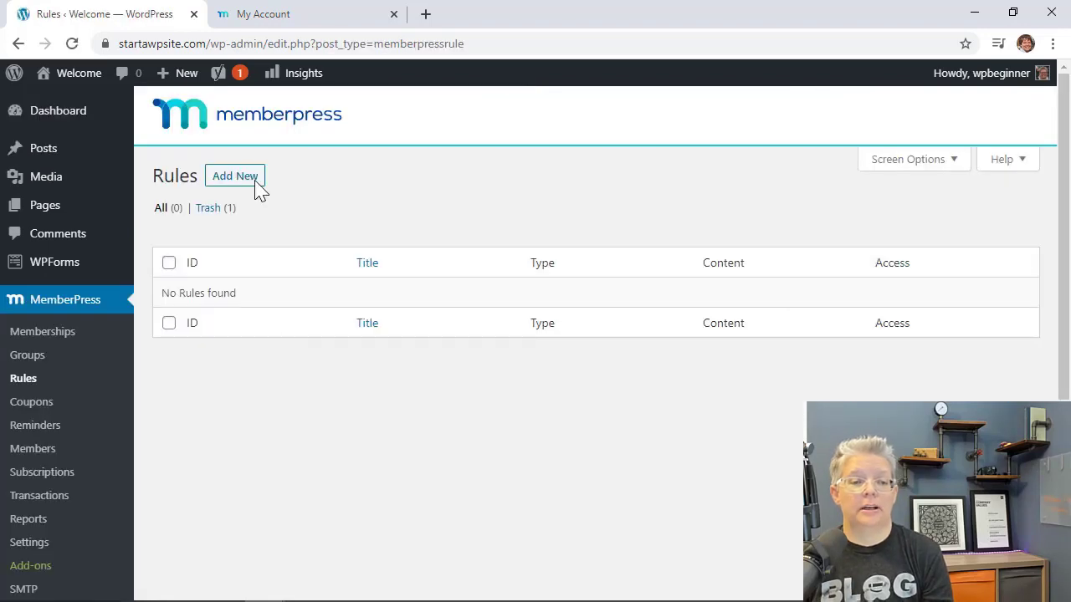
left_click(238, 189)
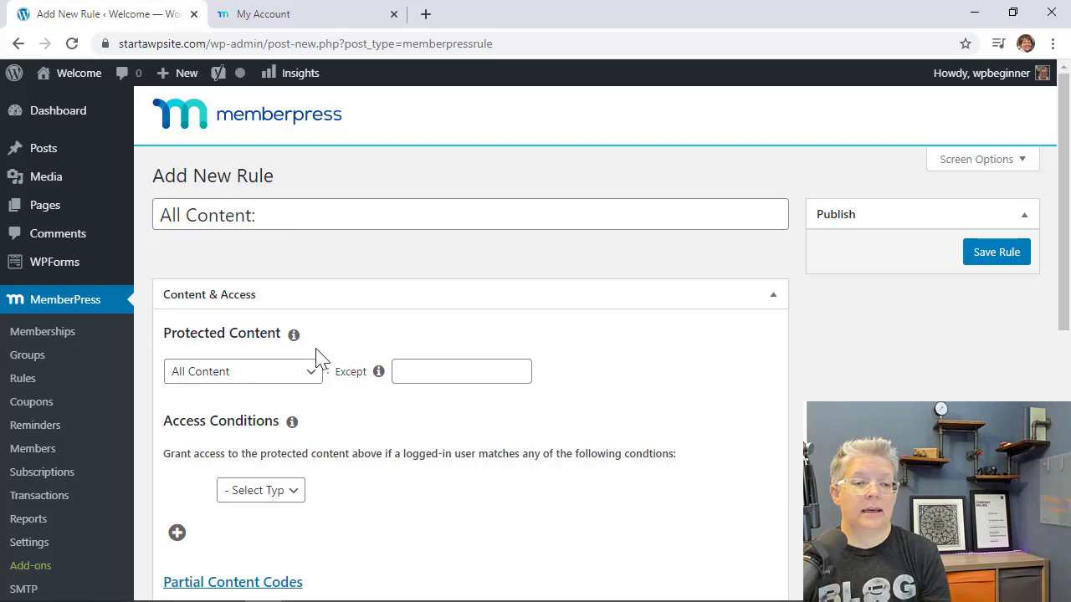
left_click(276, 378)
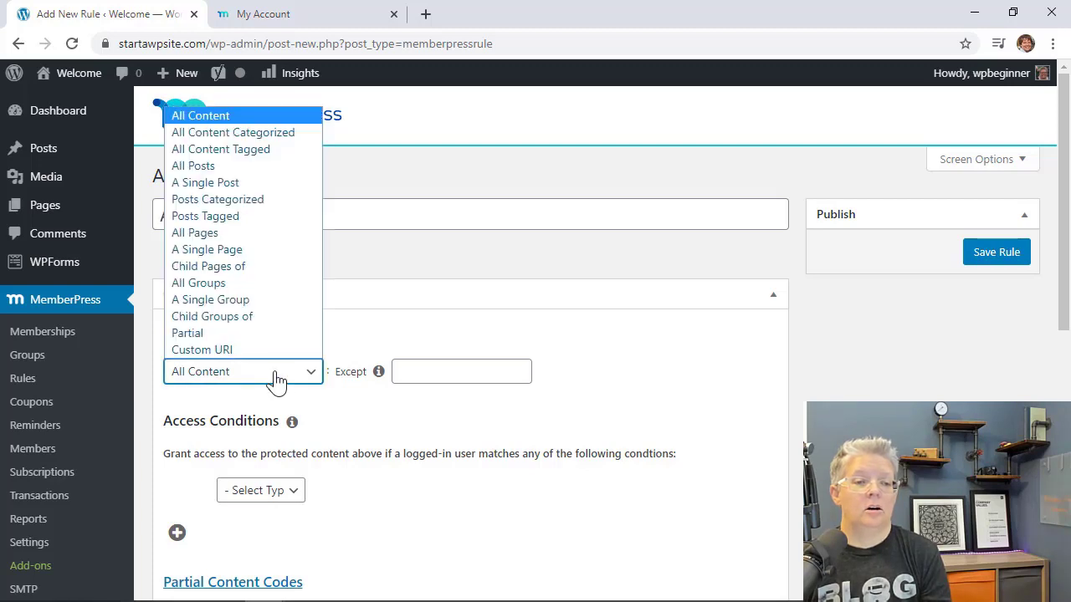
left_click(251, 134)
left_click(407, 372)
type("elit")
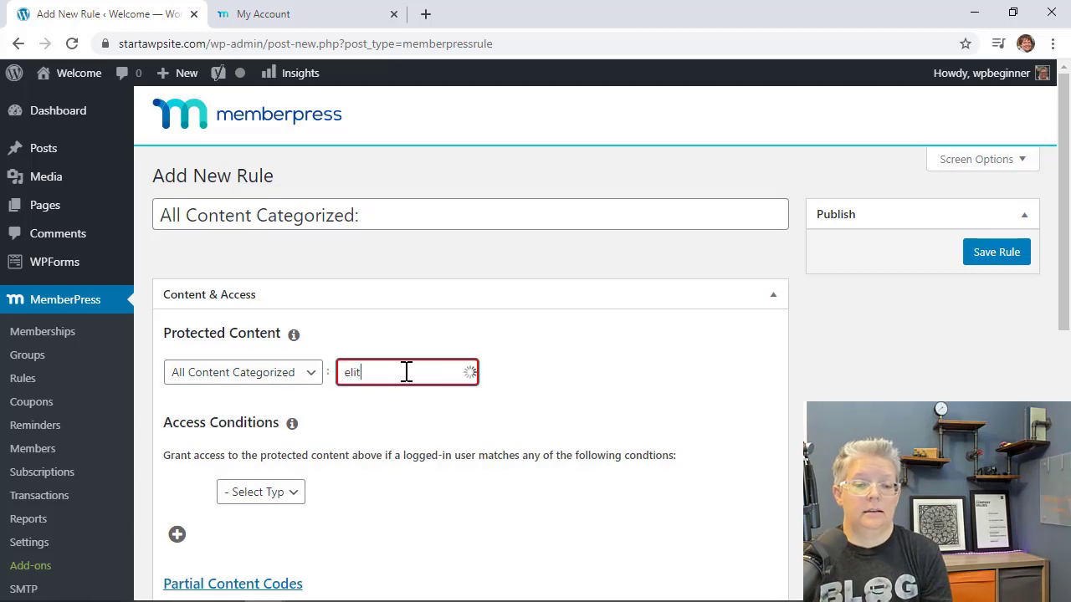
type("e")
left_click(371, 408)
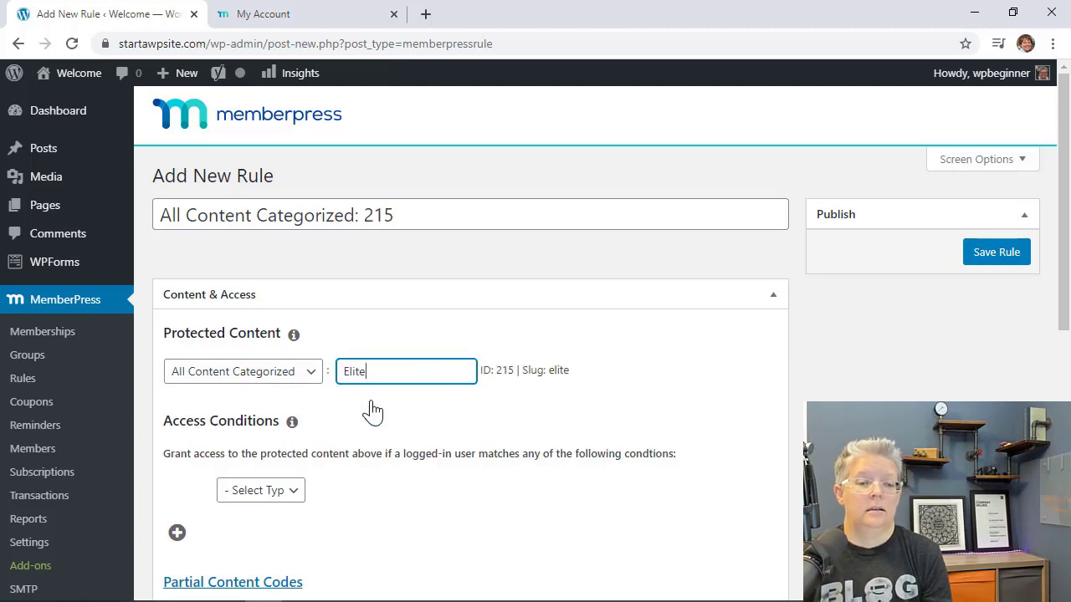
Grant access to the Elite category content to the Elite Level membership and save the rule
scroll(418, 435, "down", 2)
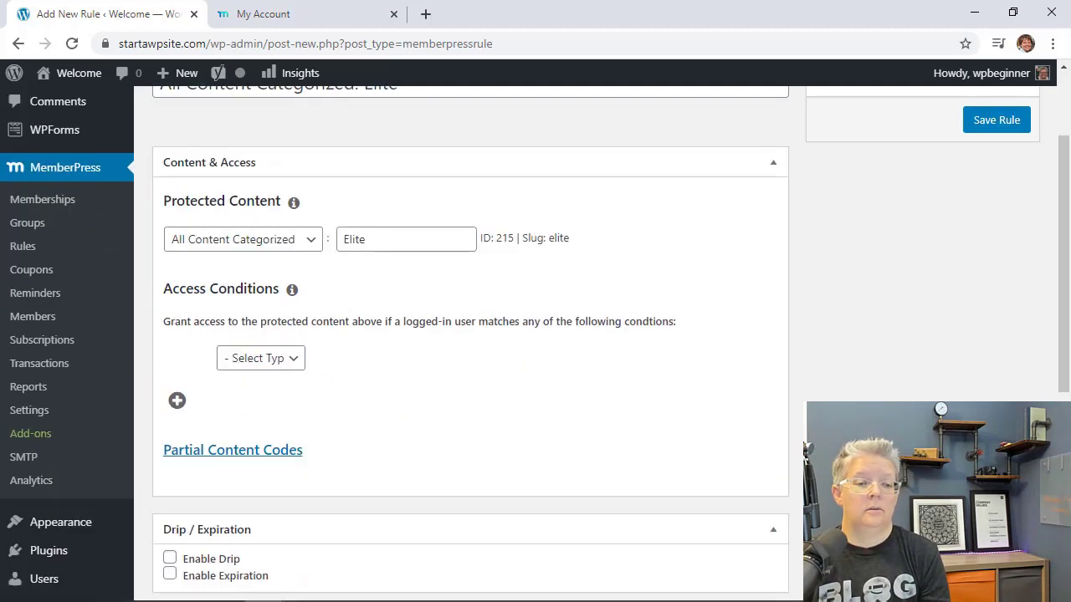
left_click(258, 360)
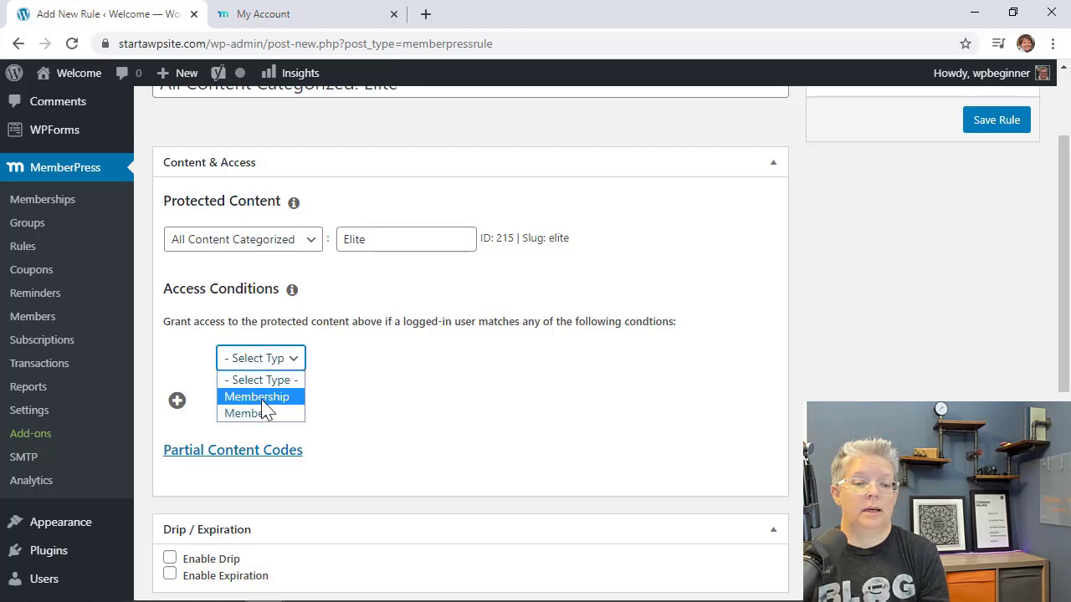
left_click(262, 398)
left_click(394, 362)
left_click(401, 361)
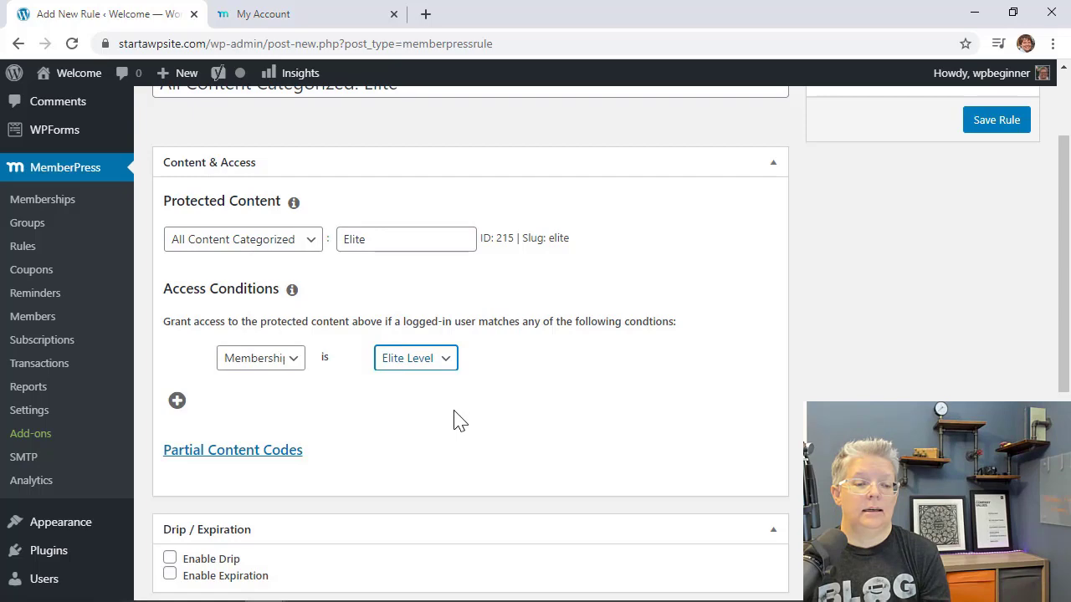
scroll(458, 420, "down", 5)
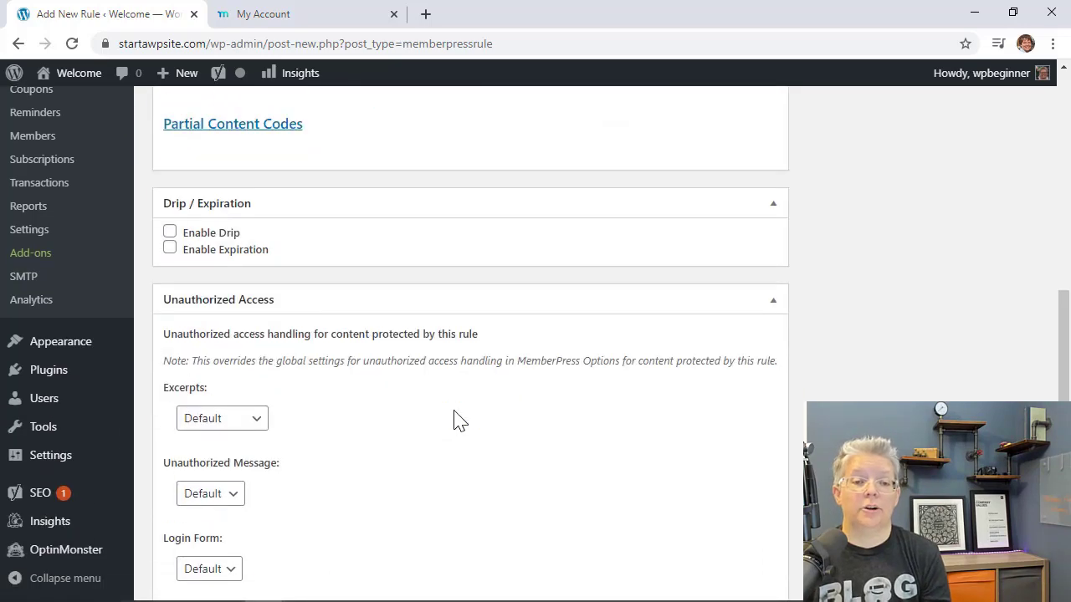
scroll(459, 421, "up", 5)
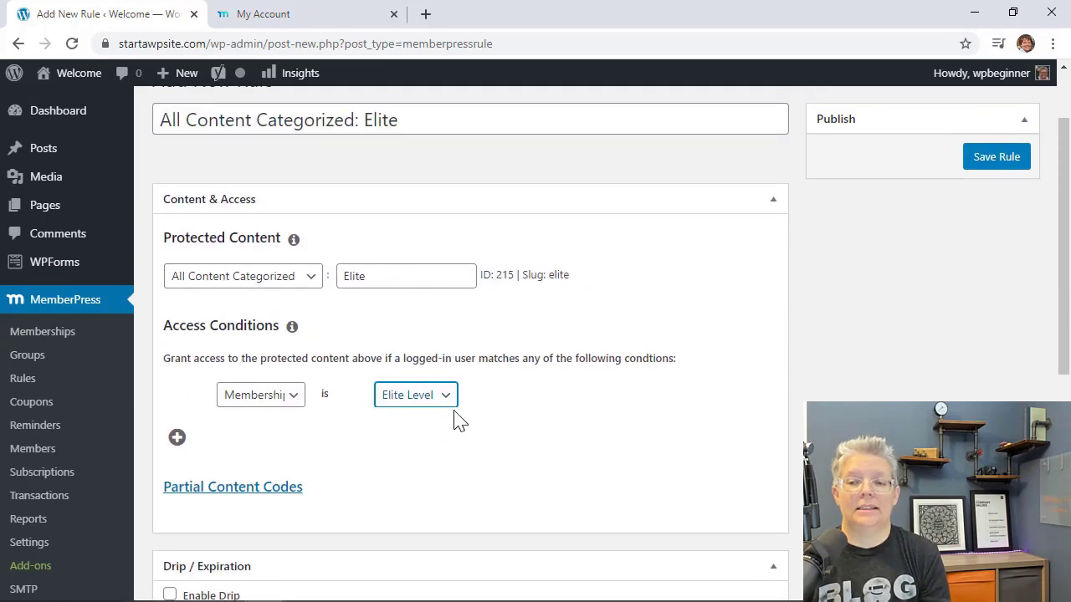
left_click(990, 164)
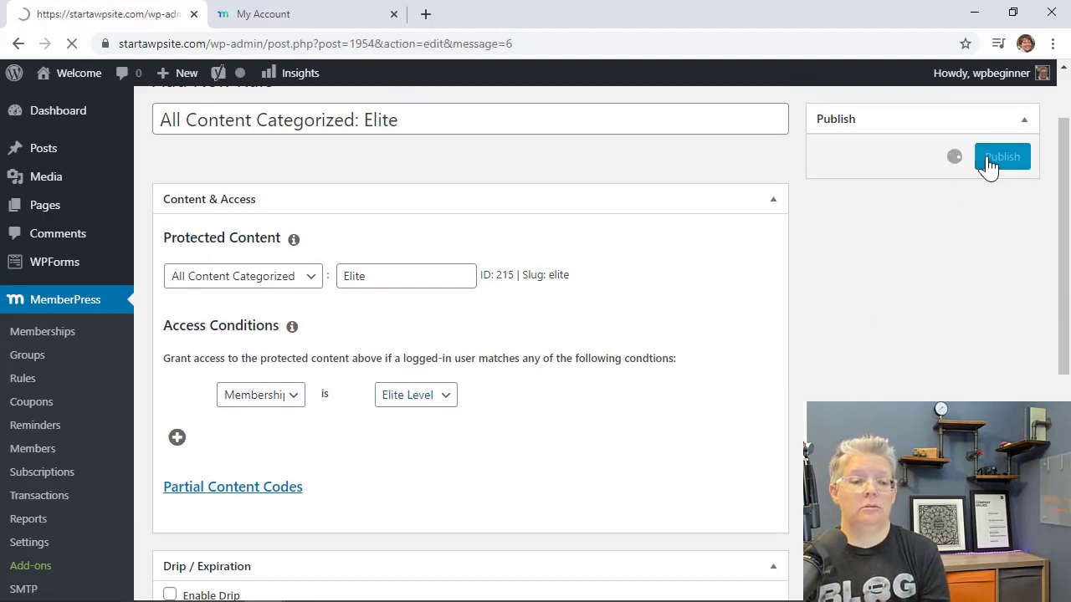
Start another MemberPress rule protecting All Content Categorized with the Basic category
left_click(274, 179)
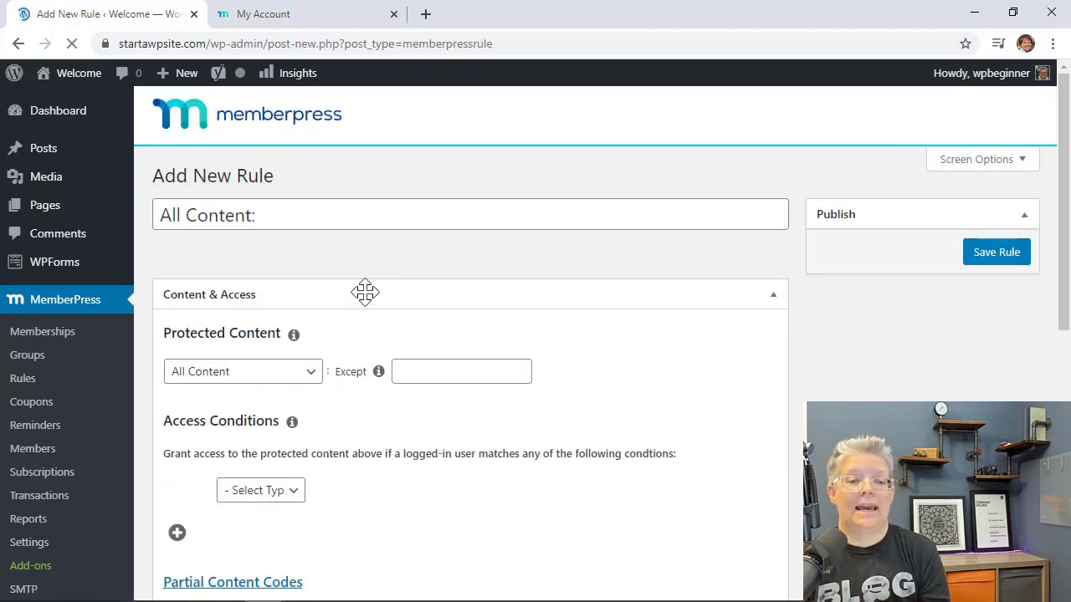
left_click(244, 372)
left_click(242, 134)
left_click(377, 371)
type("basi")
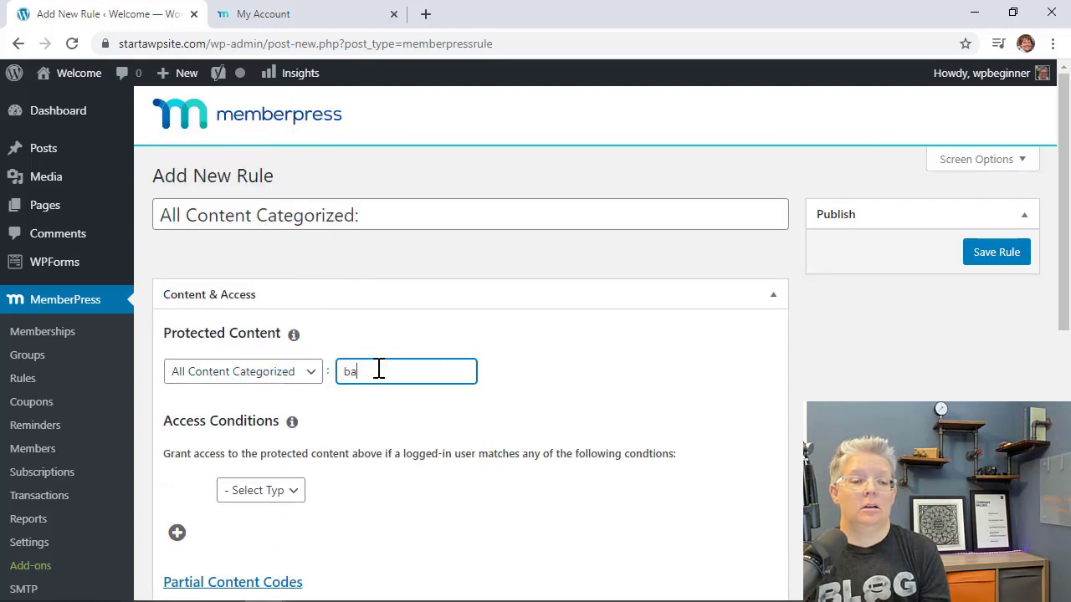
left_click(378, 398)
left_click(465, 216)
Set the Basic category rule's access condition to the Basic membership and save the rule
scroll(448, 270, "down", 1)
left_click(263, 419)
left_click(263, 457)
left_click(410, 420)
left_click(410, 477)
left_click(987, 186)
Start a third MemberPress rule protecting All Content Categorized with the Gold category
left_click(265, 177)
left_click(243, 372)
left_click(251, 131)
left_click(392, 380)
type("gold")
left_click(377, 409)
Set the Gold category rule's access condition to the Gold membership and save the rule
scroll(447, 306, "down", 2)
left_click(257, 325)
left_click(256, 360)
left_click(410, 323)
left_click(393, 360)
scroll(555, 370, "up", 2)
left_click(995, 234)
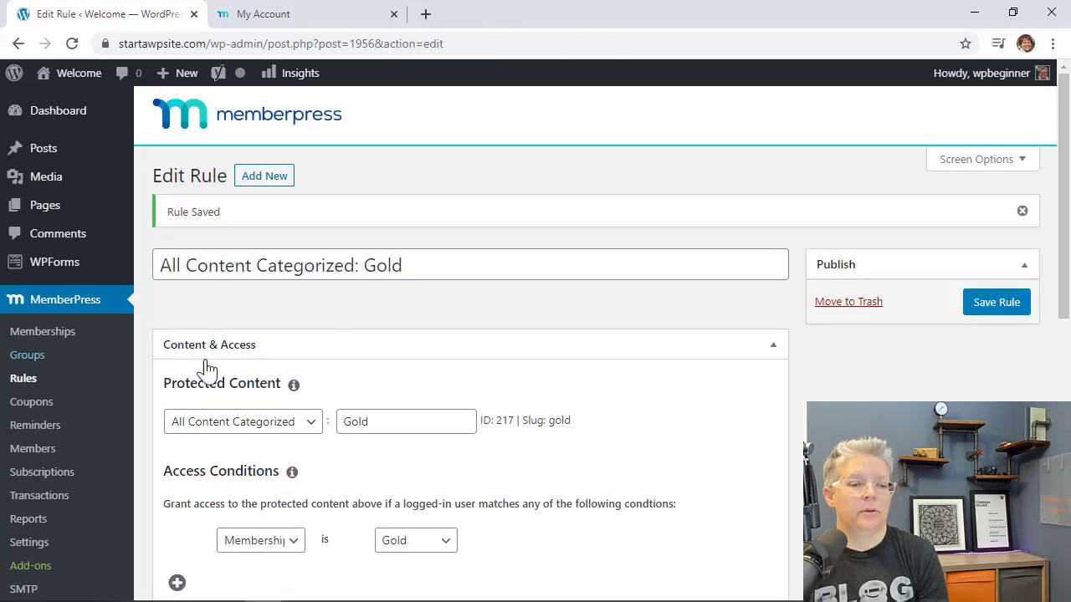
Try the Enable Drip option on the Gold rule and switch it back off
scroll(676, 409, "down", 4)
scroll(676, 408, "up", 1)
scroll(676, 408, "down", 1)
scroll(676, 408, "down", 1)
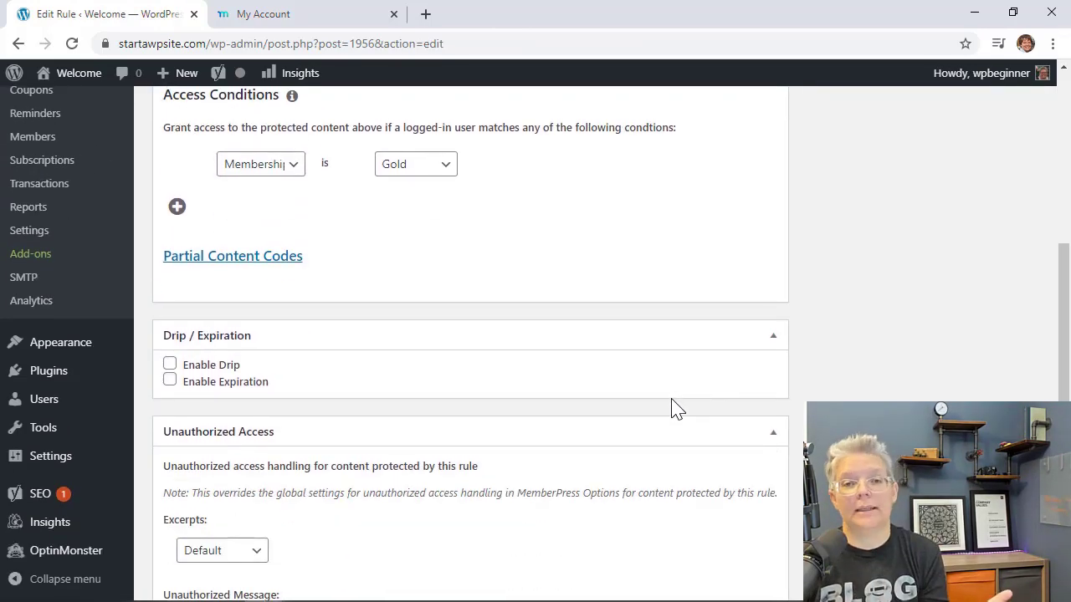
left_click(170, 366)
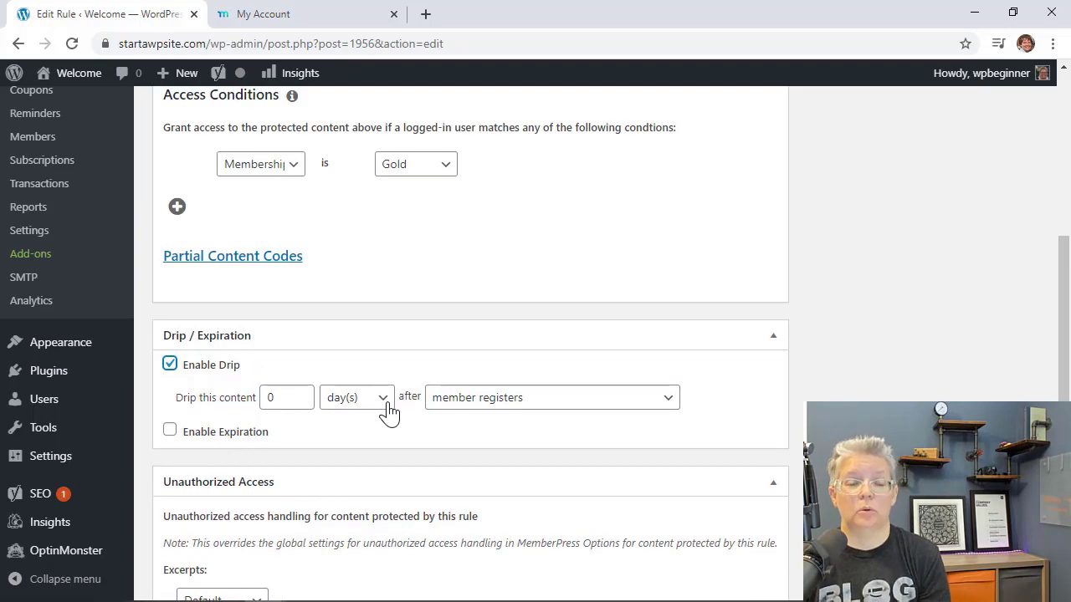
left_click(171, 366)
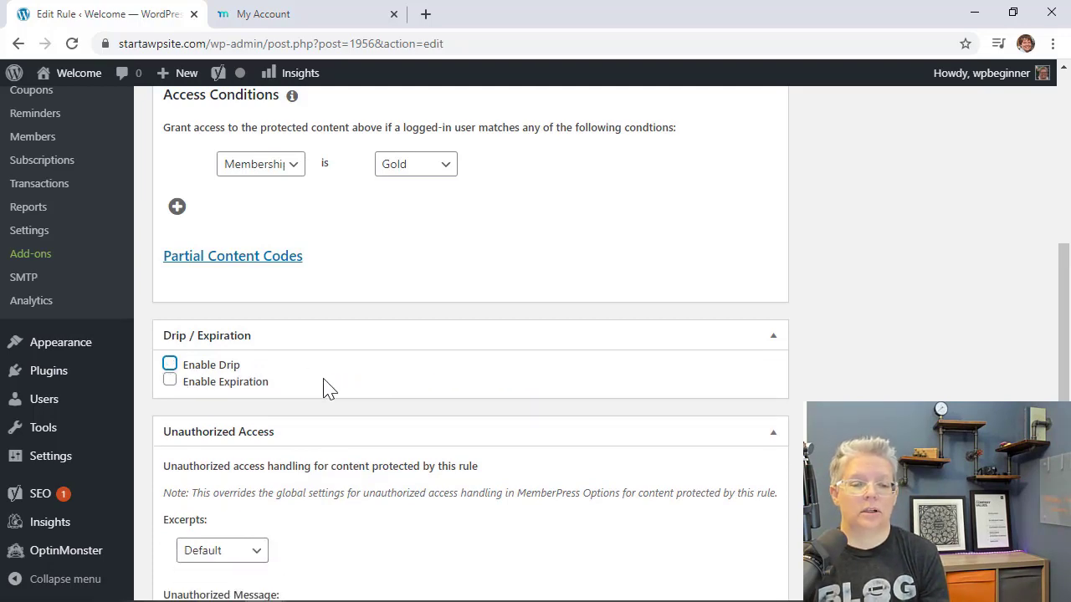
scroll(328, 387, "up", 1)
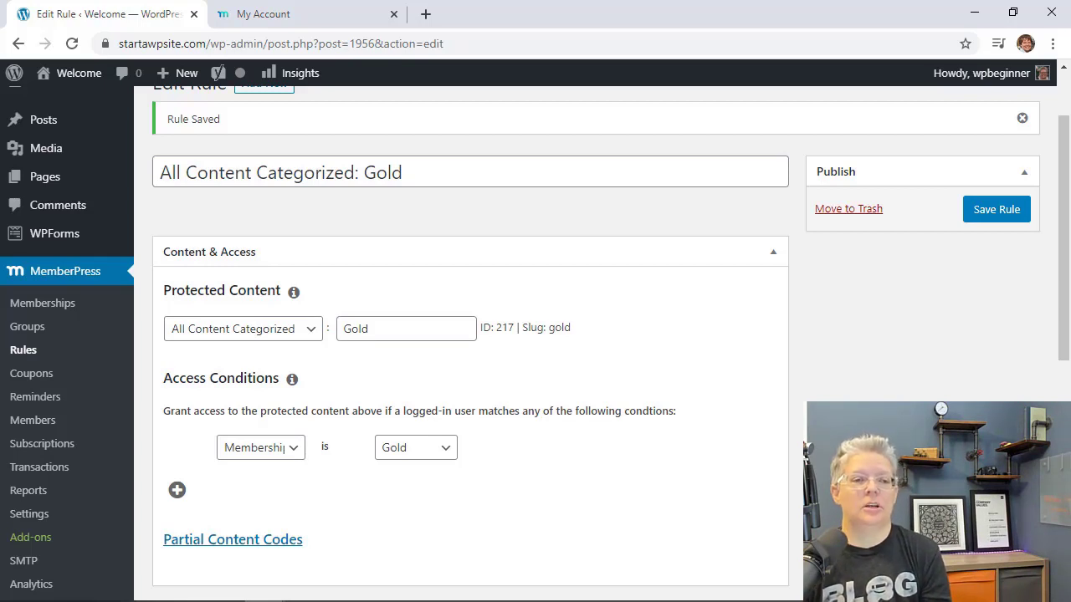
Open the list of all posts and review each post's access status and category
left_click(71, 126)
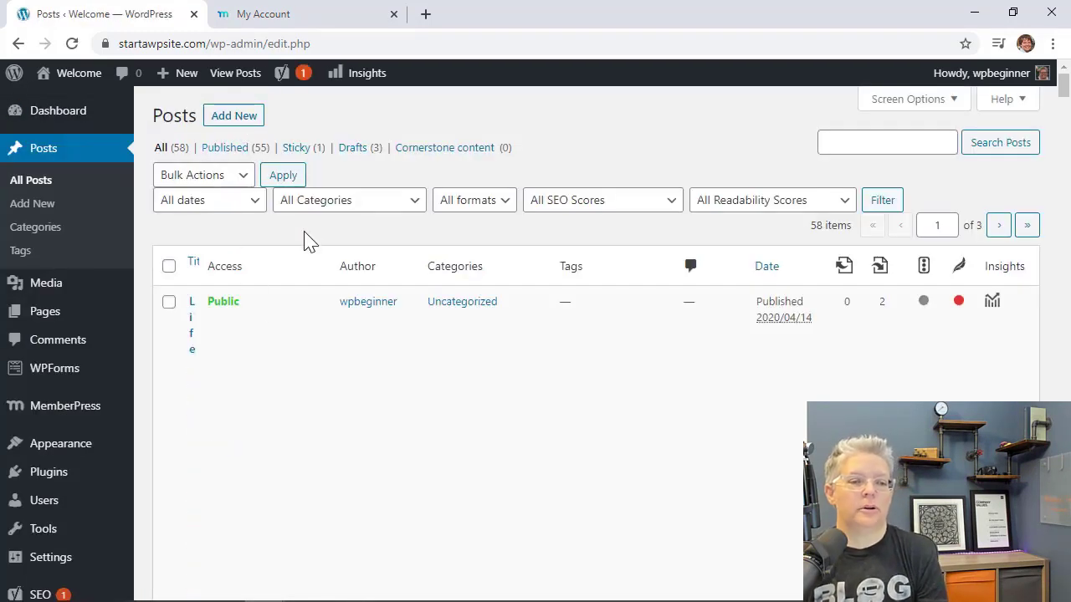
scroll(310, 242, "down", 1)
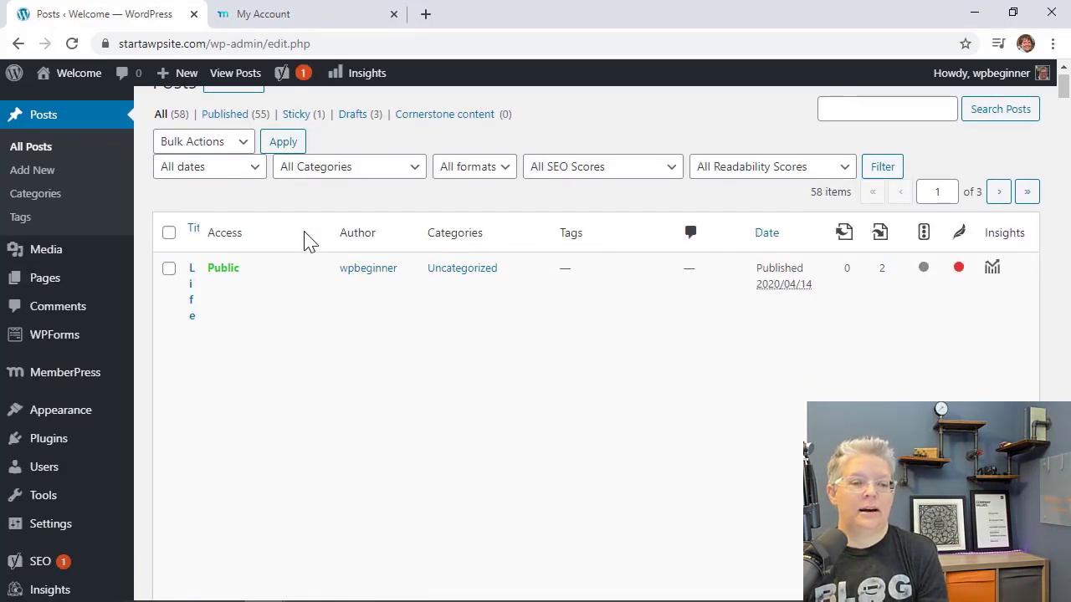
mouse_move(276, 318)
scroll(272, 316, "down", 3)
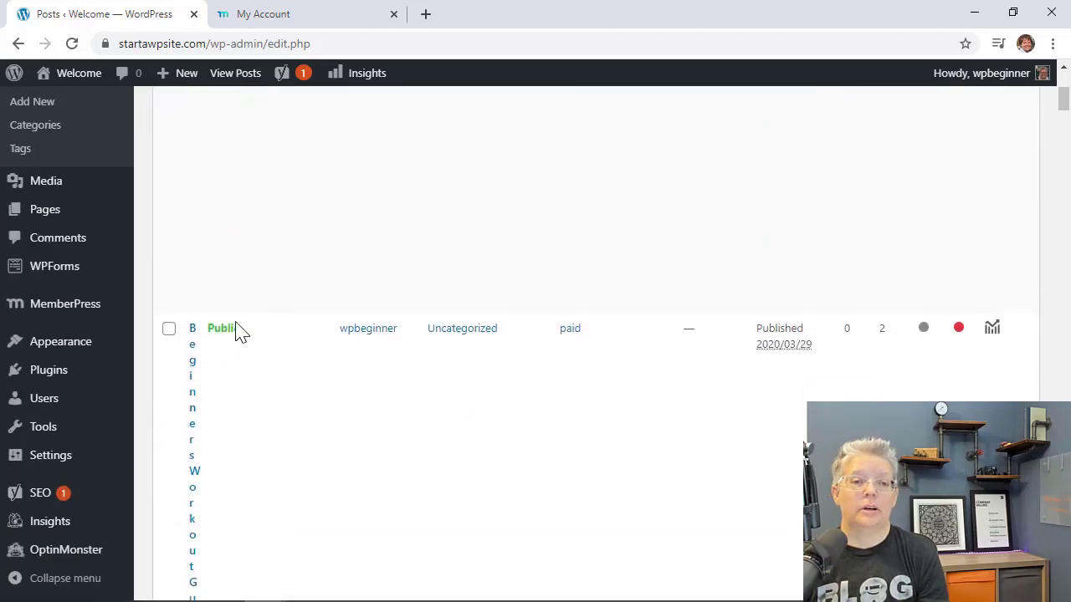
scroll(268, 373, "down", 5)
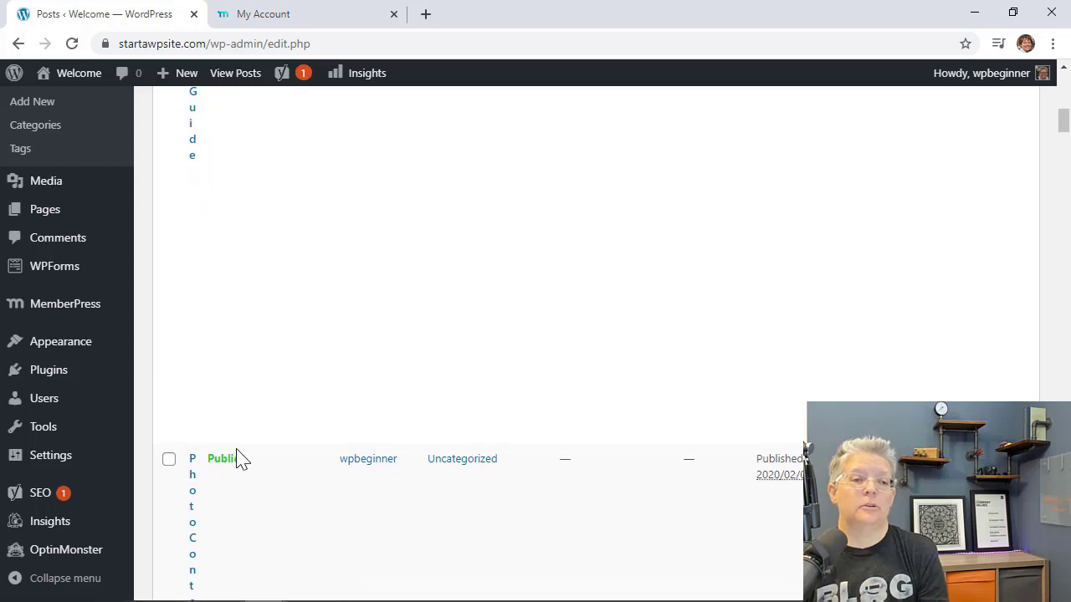
scroll(266, 500, "down", 2)
scroll(266, 501, "up", 12)
scroll(268, 500, "up", 2)
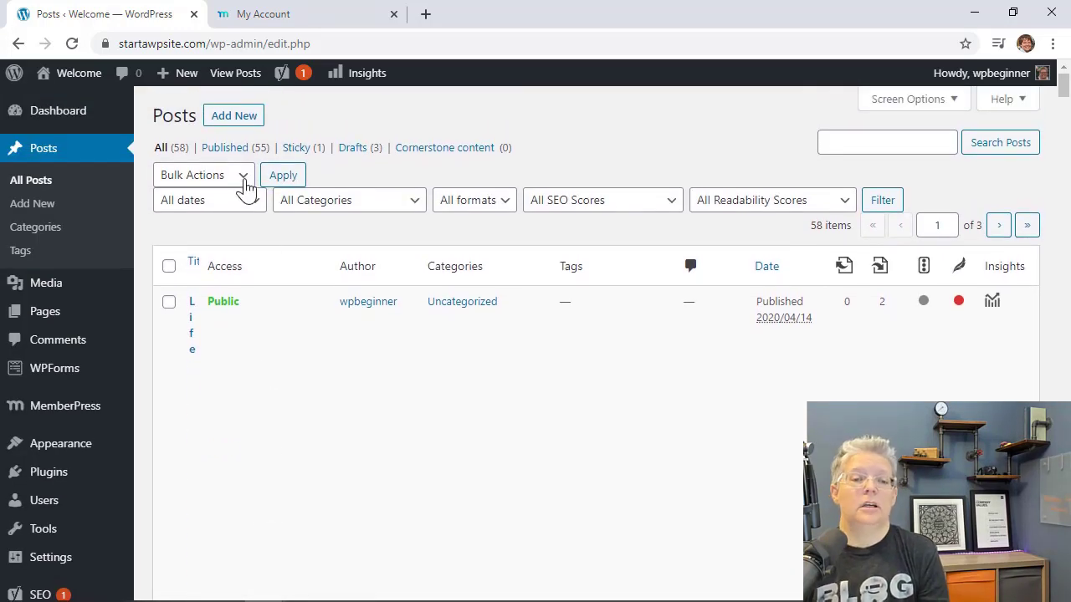
Create a new post titled "Beginners Workout Guide"
left_click(222, 123)
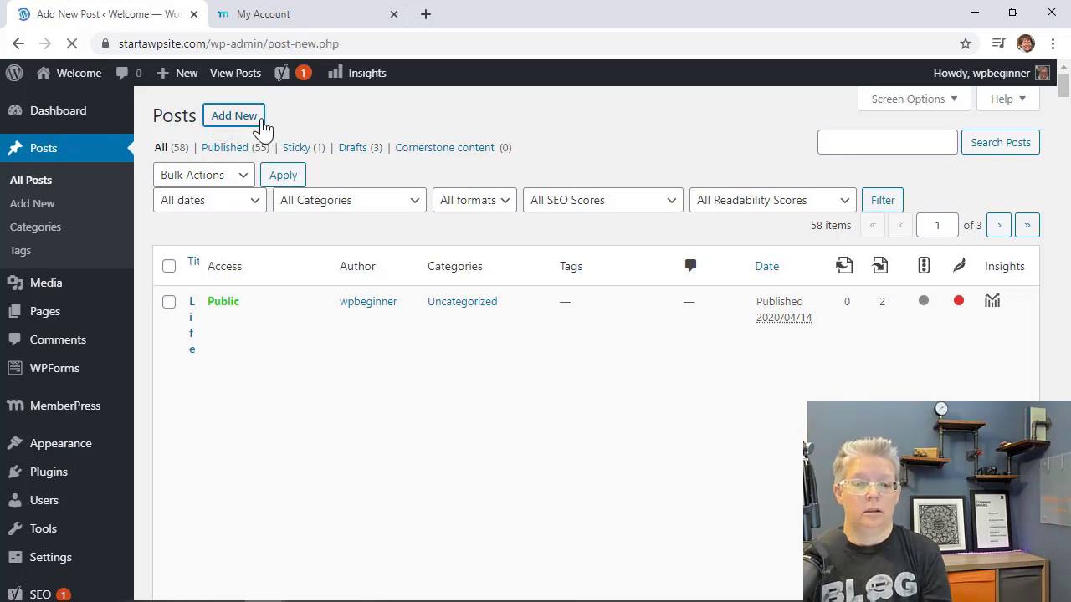
type("Beginner's")
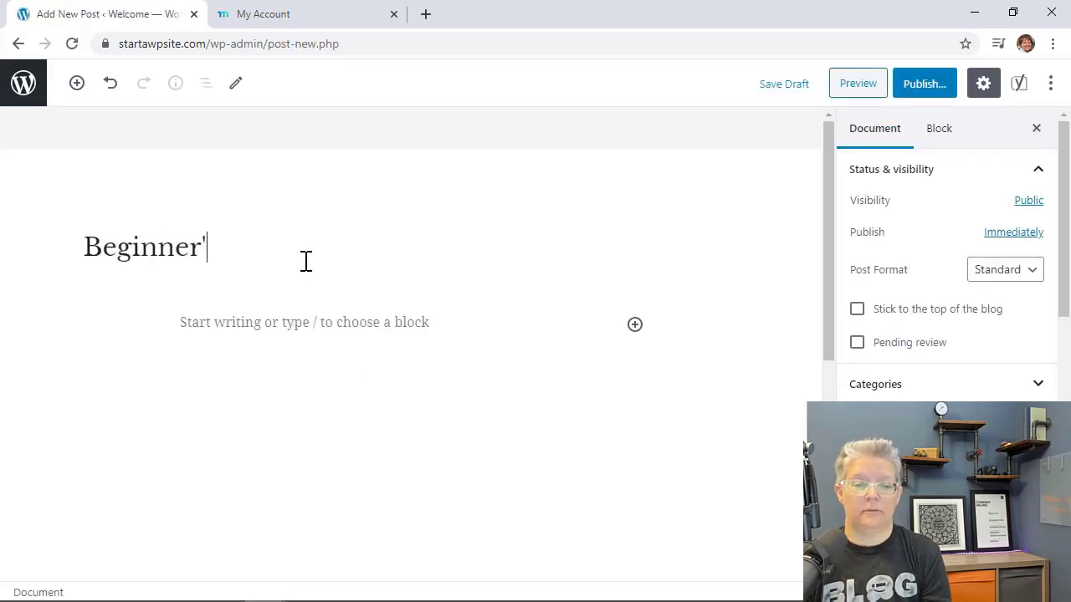
key("BackSpace")
key("BackSpace")
type("s Workout Guide")
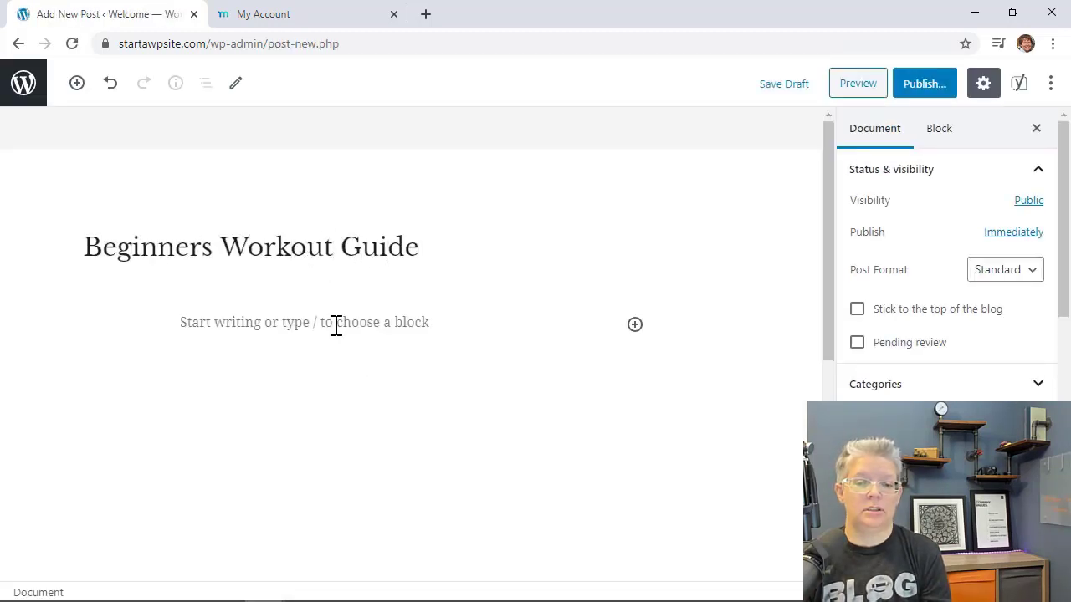
Insert the blog-6.jpg image from the media library into the post body and set its alt text to "workout"
left_click(359, 322)
left_click(732, 324)
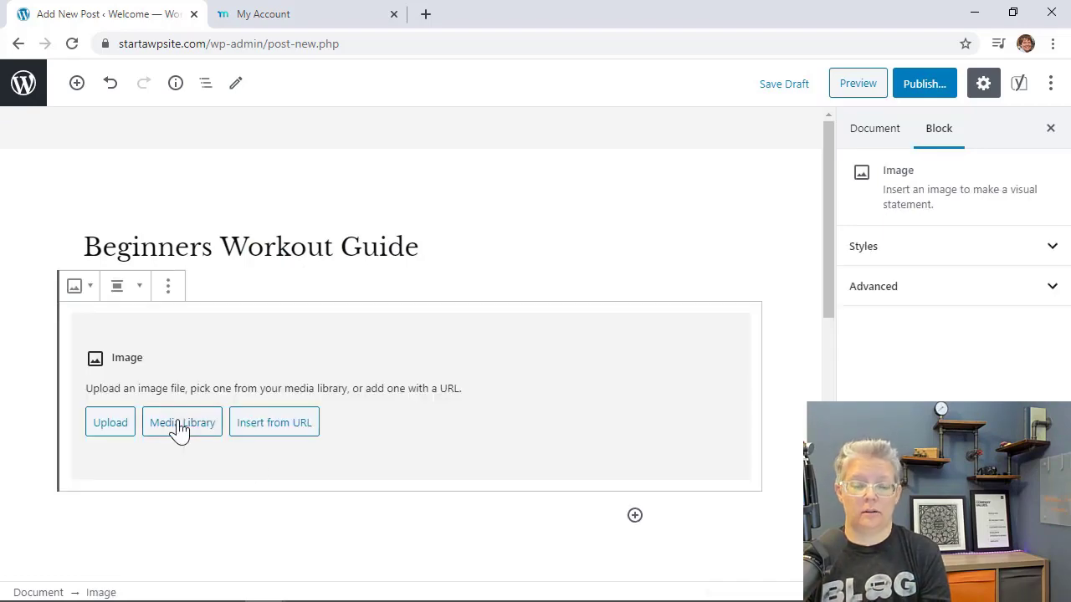
left_click(192, 430)
scroll(175, 430, "down", 15)
left_click(734, 318)
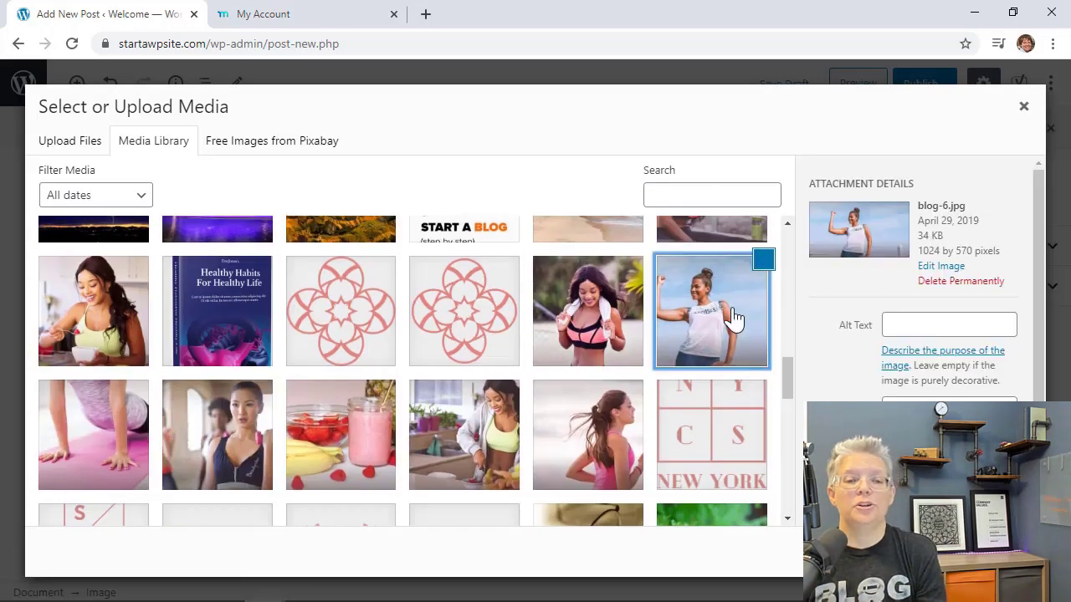
left_click(915, 361)
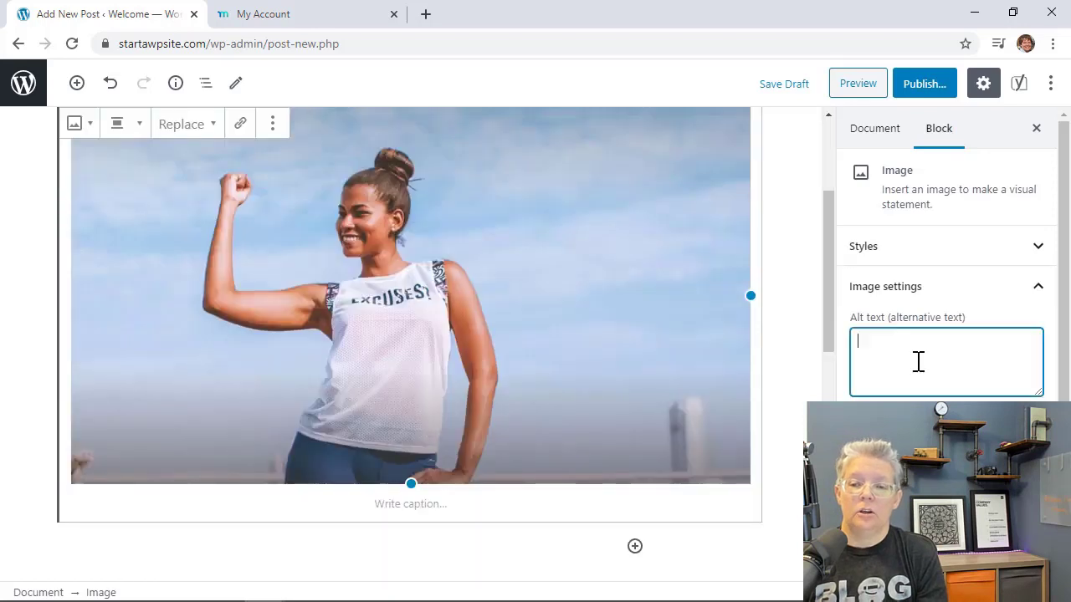
type("workout")
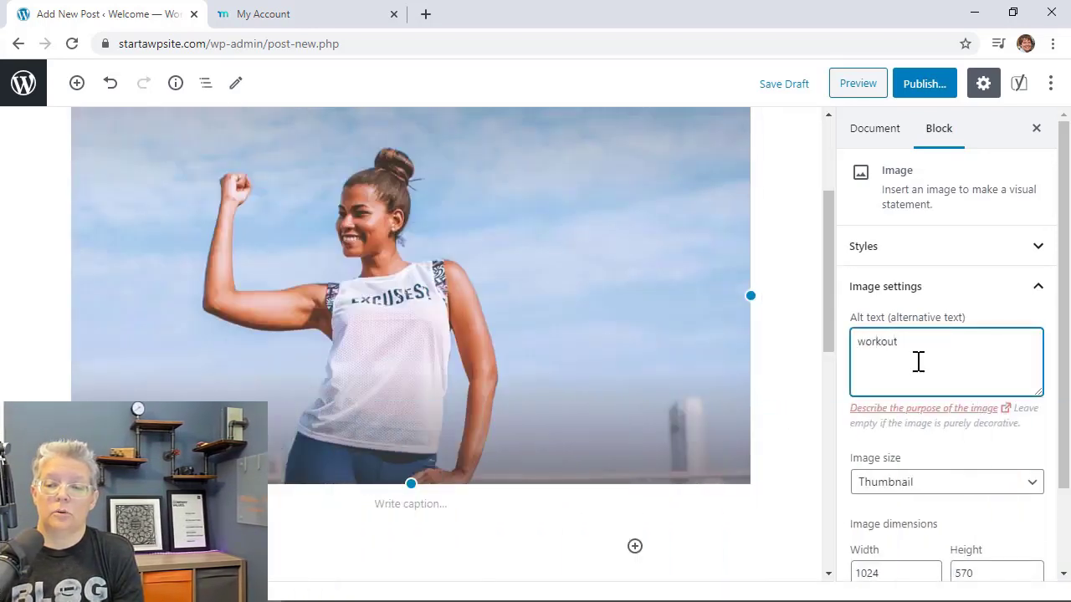
left_click(1042, 273)
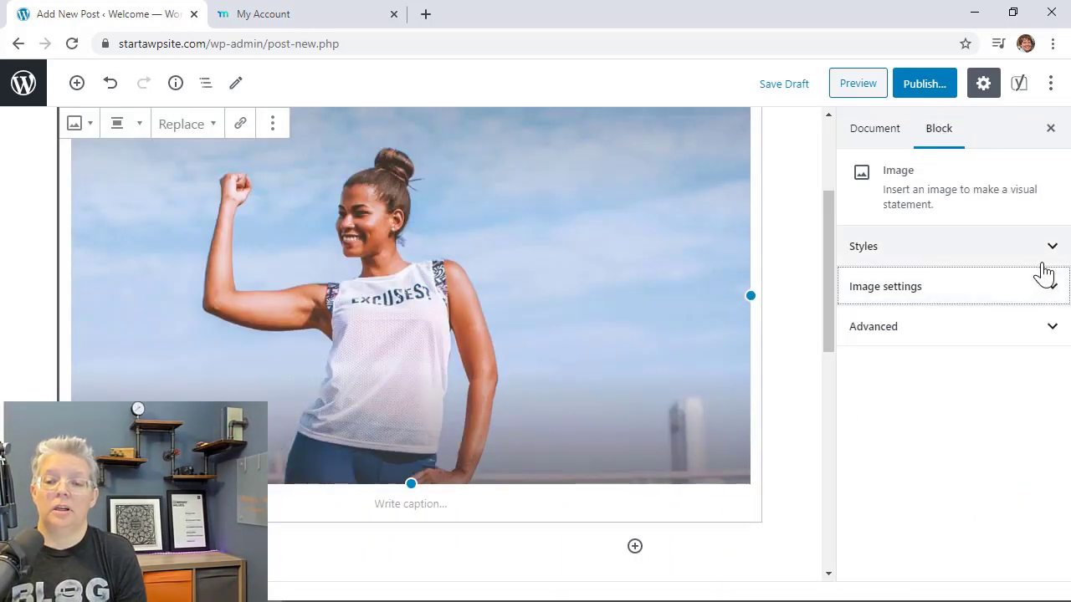
Assign the Beginners Workout Guide post to the Basic category and publish it
left_click(860, 131)
scroll(910, 334, "down", 1)
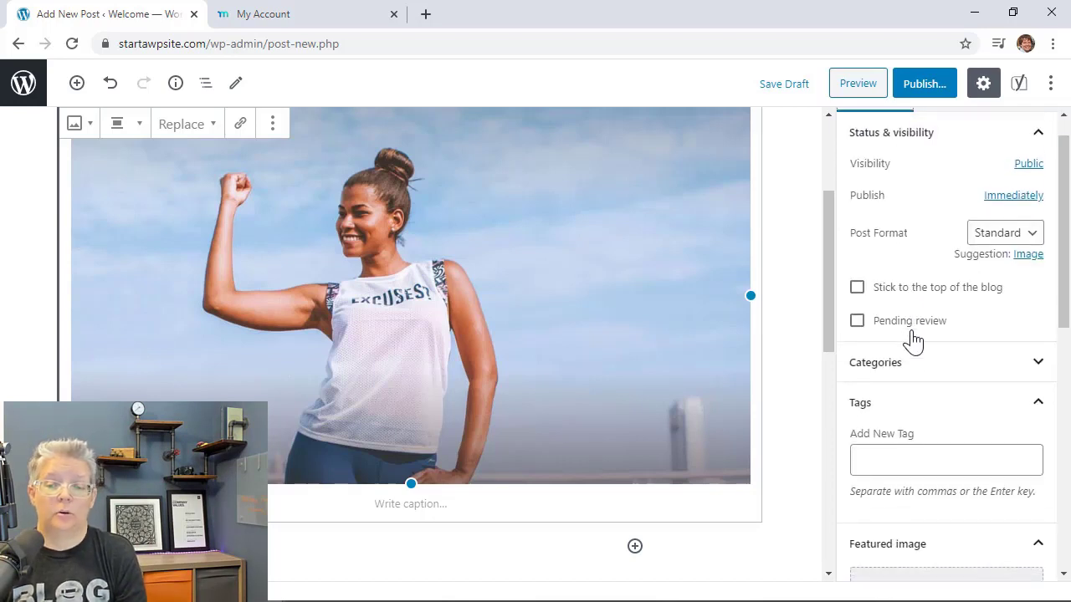
left_click(949, 359)
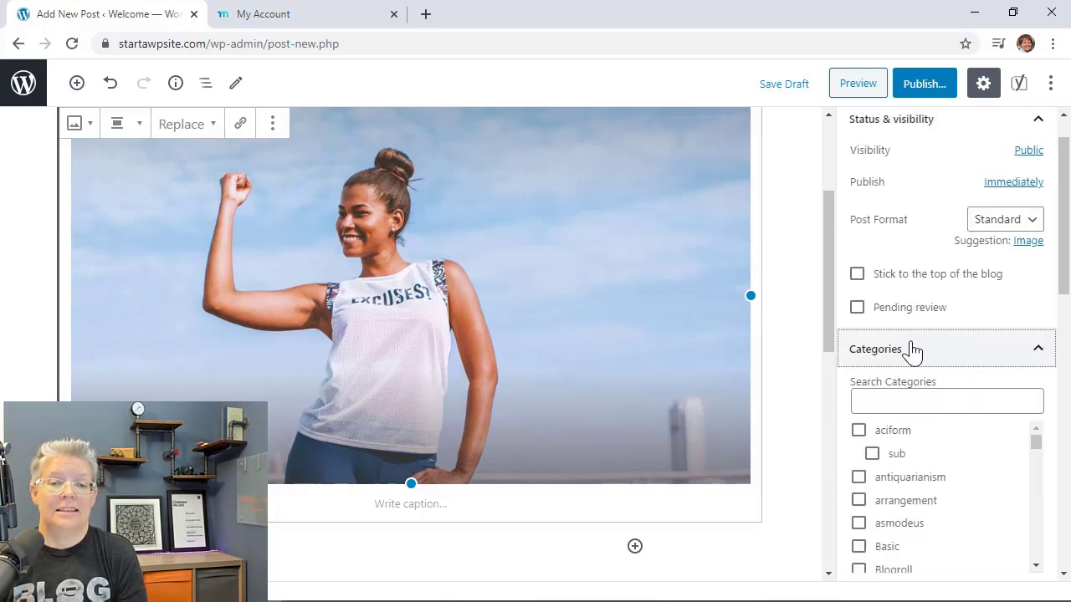
scroll(912, 351, "down", 2)
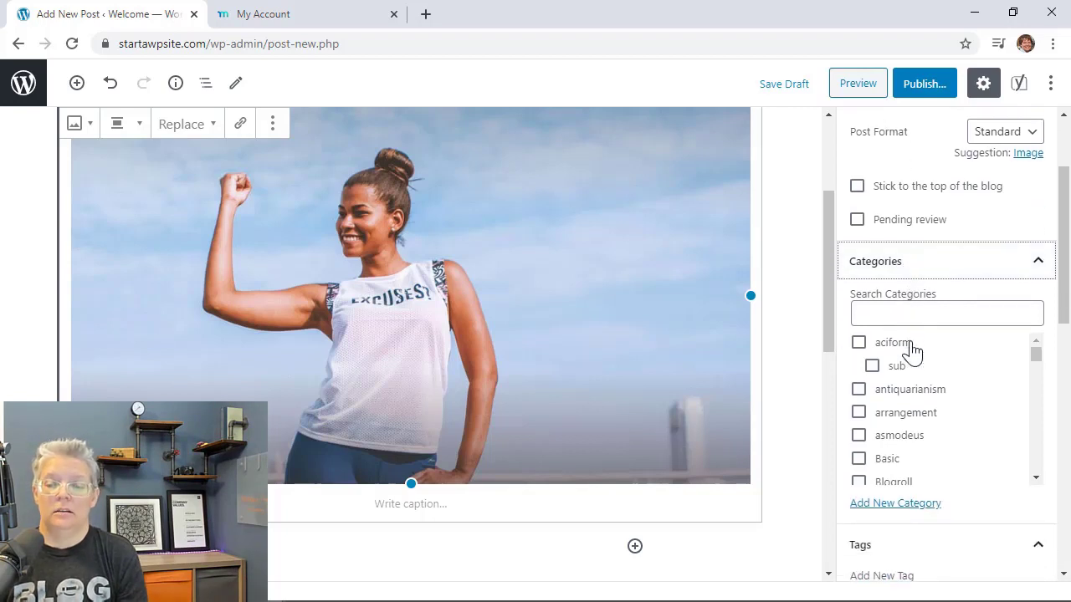
scroll(569, 286, "up", 3)
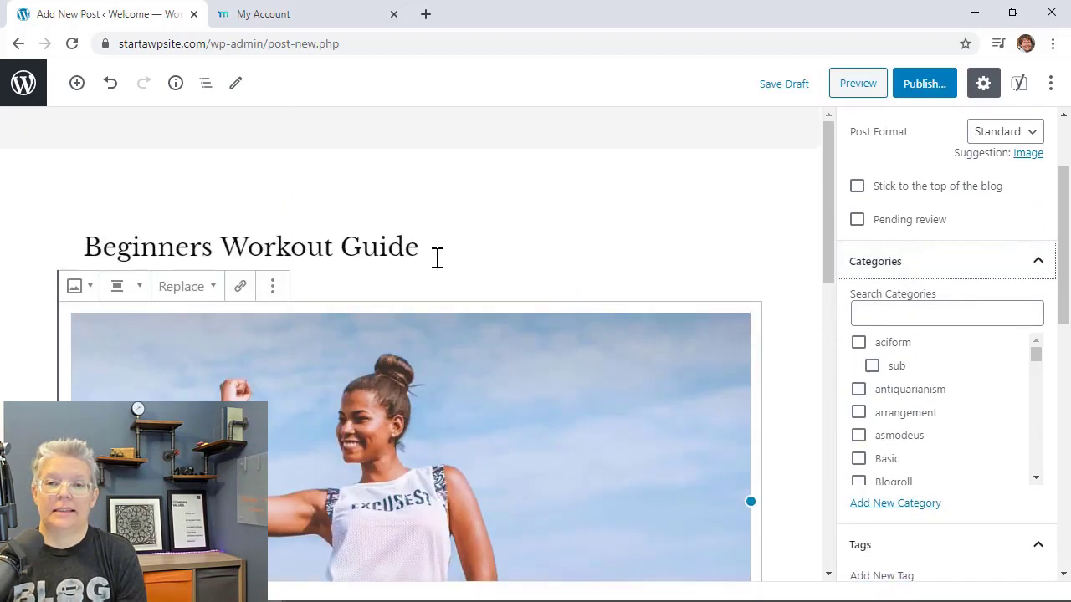
scroll(935, 430, "down", 1)
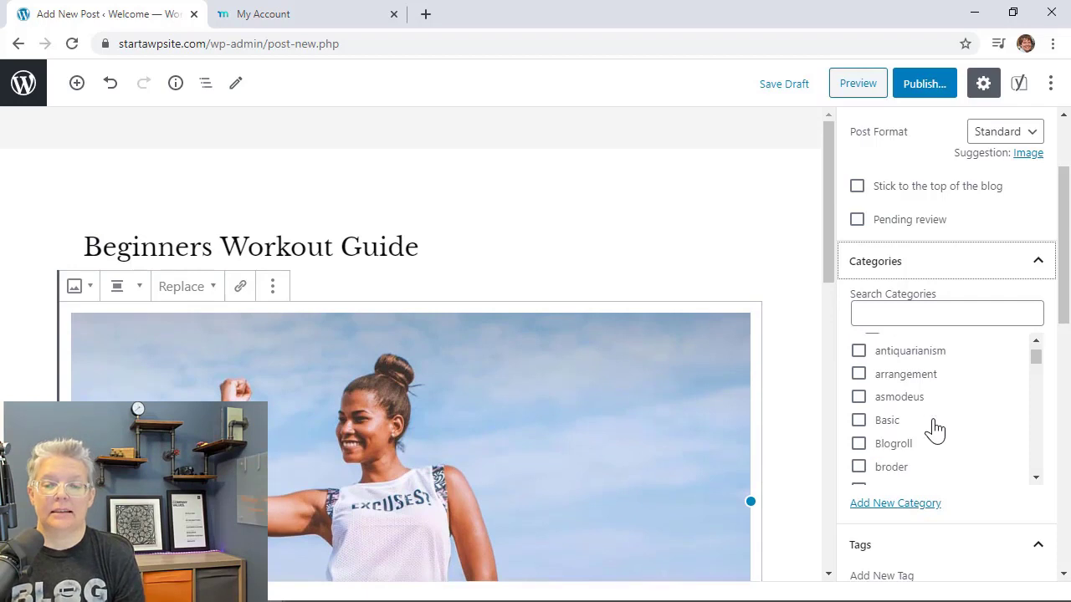
left_click(859, 420)
scroll(908, 406, "down", 1)
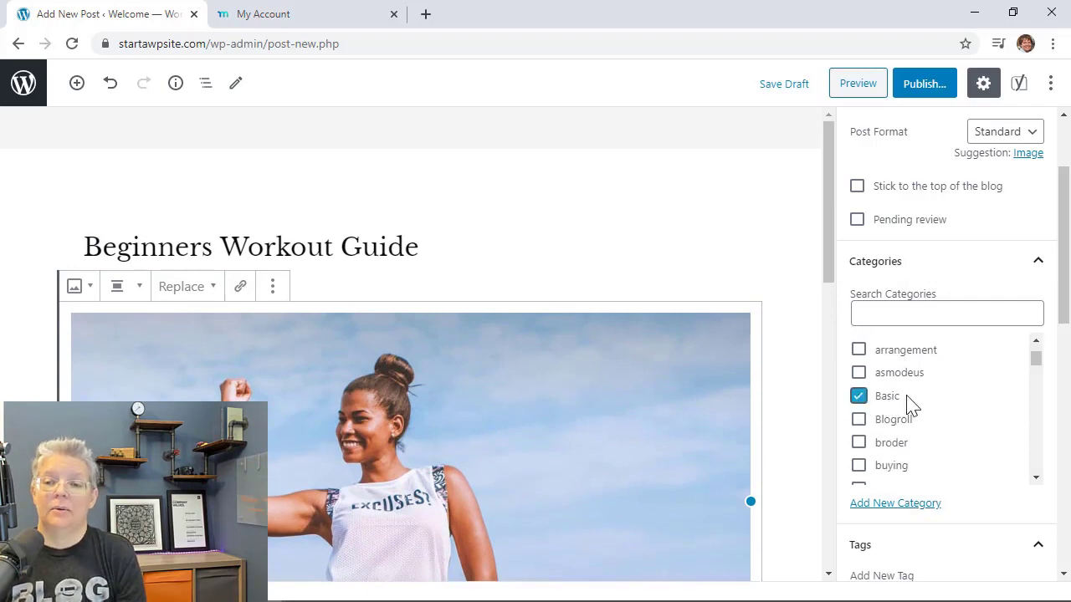
scroll(892, 407, "up", 1)
left_click(925, 97)
left_click(945, 87)
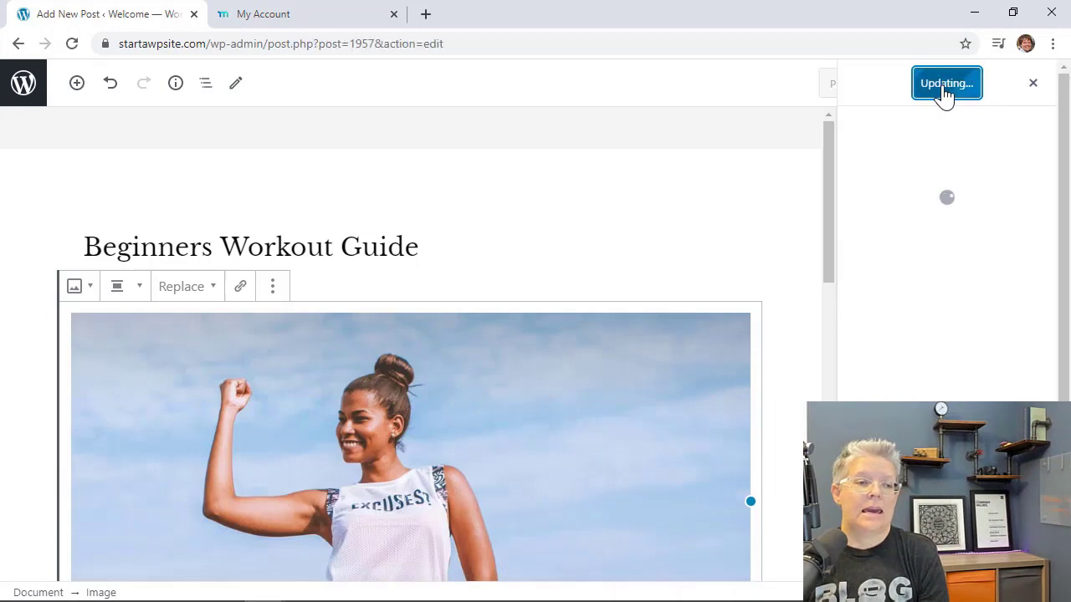
Return to the list of all posts and check the access level and category of the new workout guide post
left_click(22, 84)
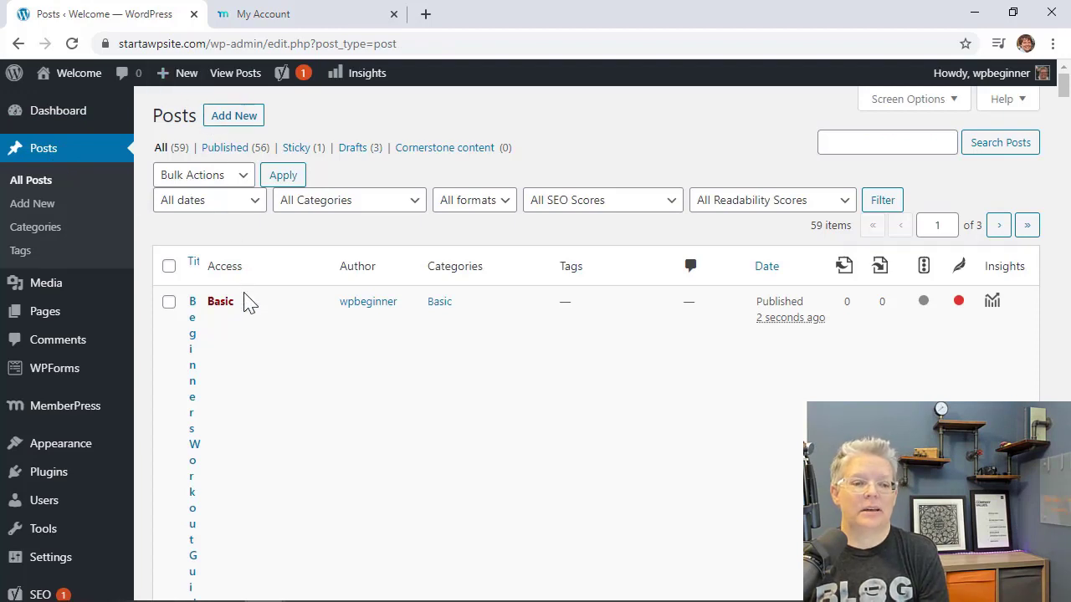
scroll(282, 323, "down", 2)
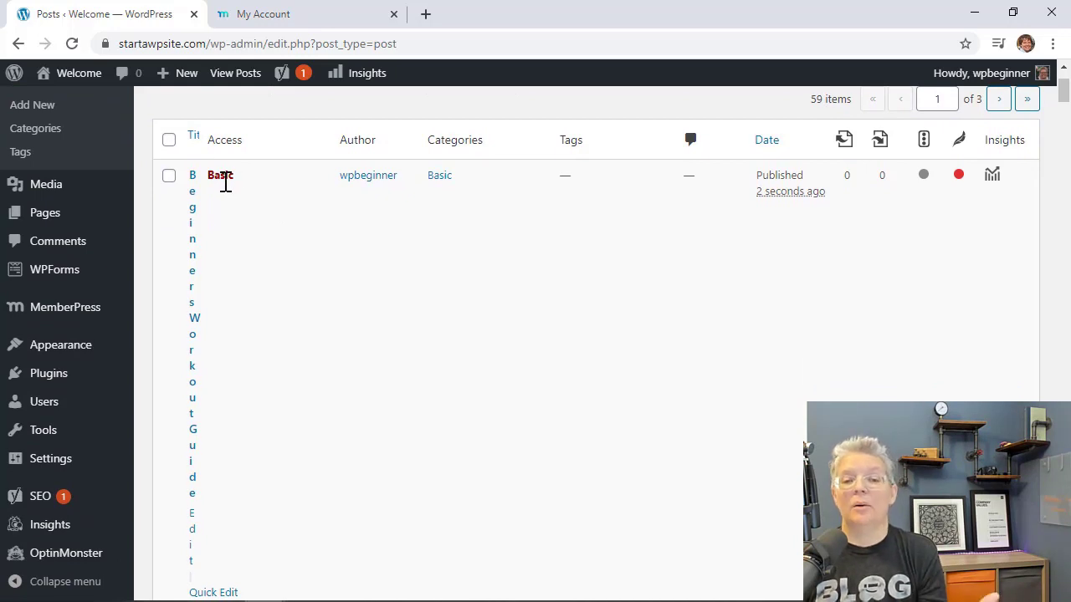
scroll(225, 182, "down", 1)
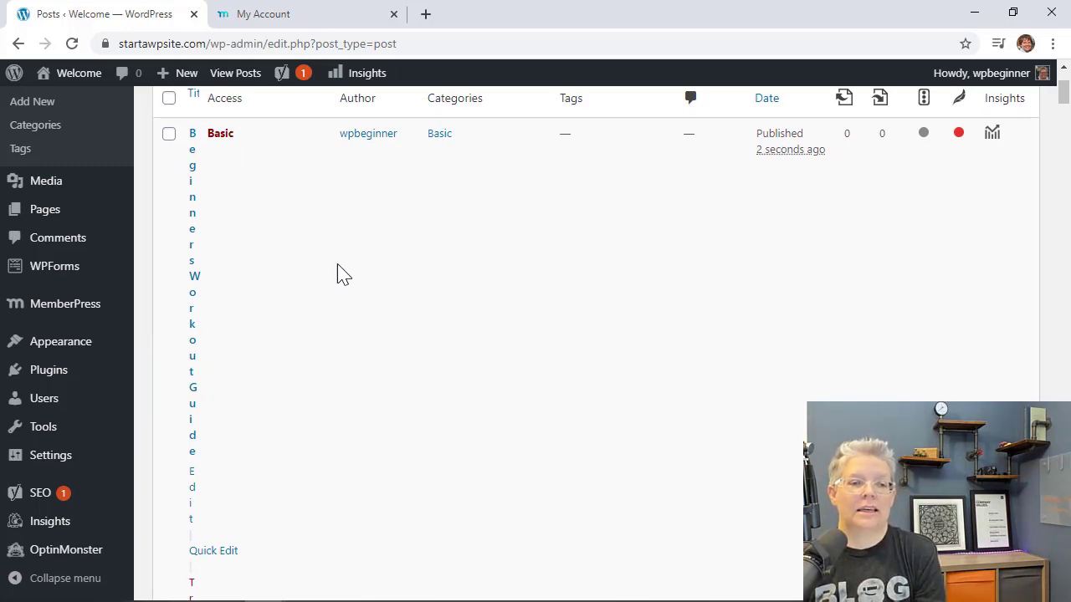
scroll(349, 276, "up", 1)
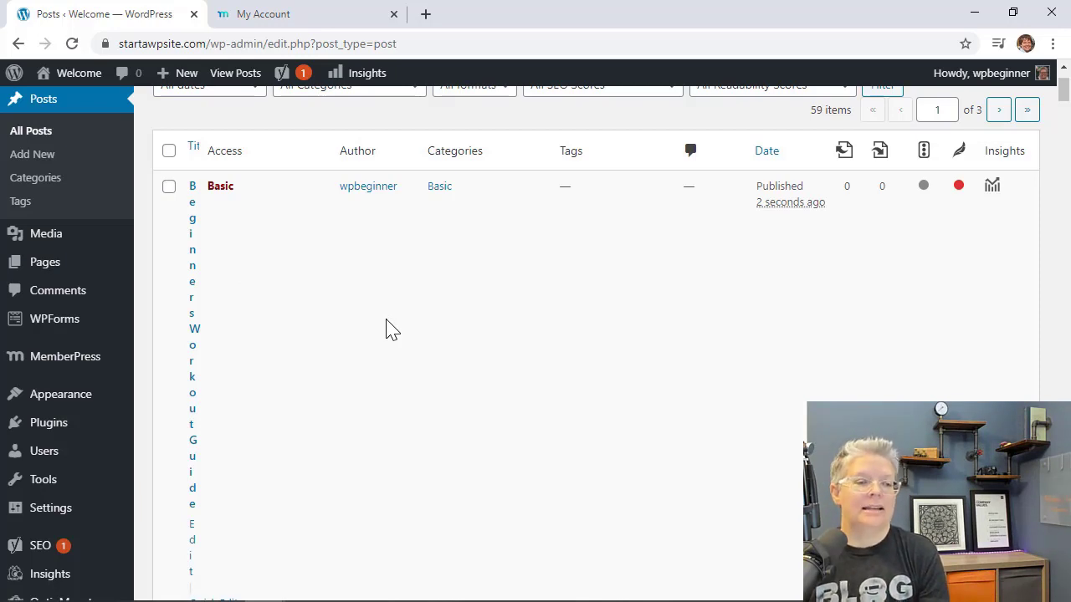
scroll(386, 329, "up", 1)
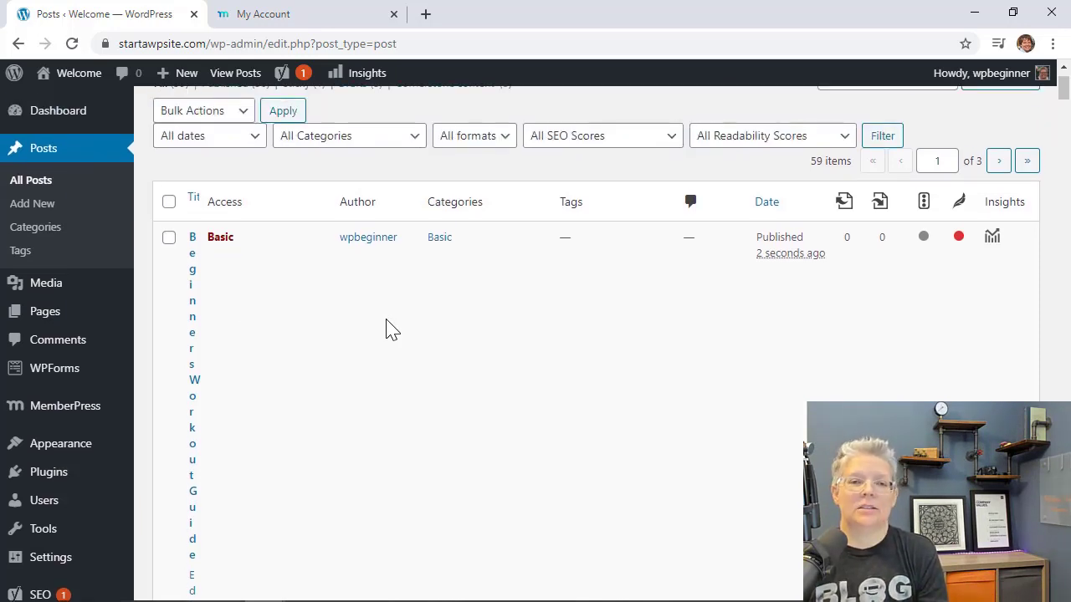
scroll(386, 329, "up", 1)
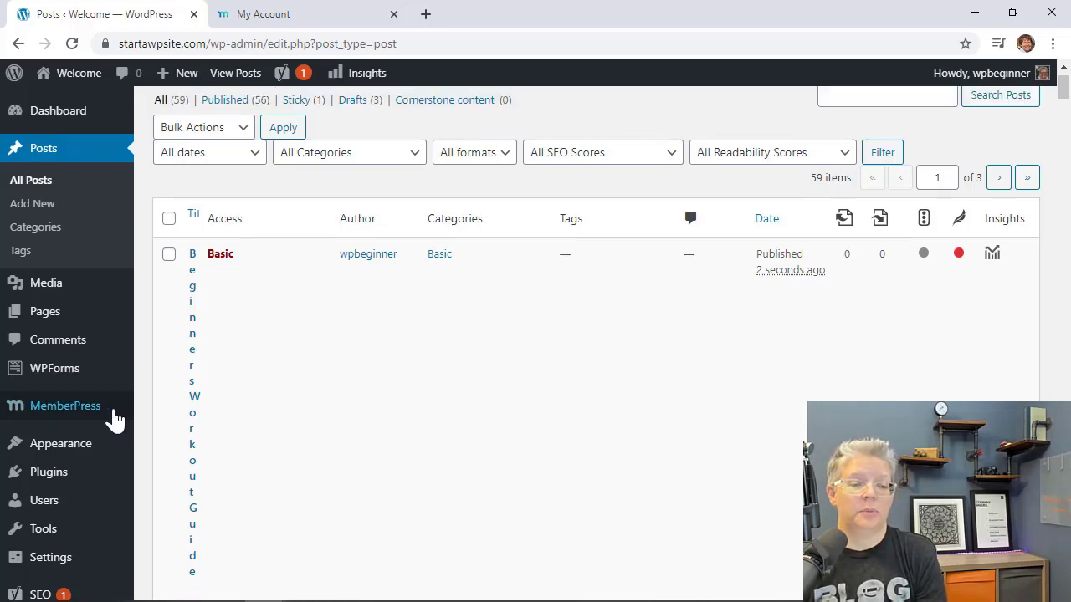
Start a new MemberPress group titled "Pricing"
mouse_move(37, 415)
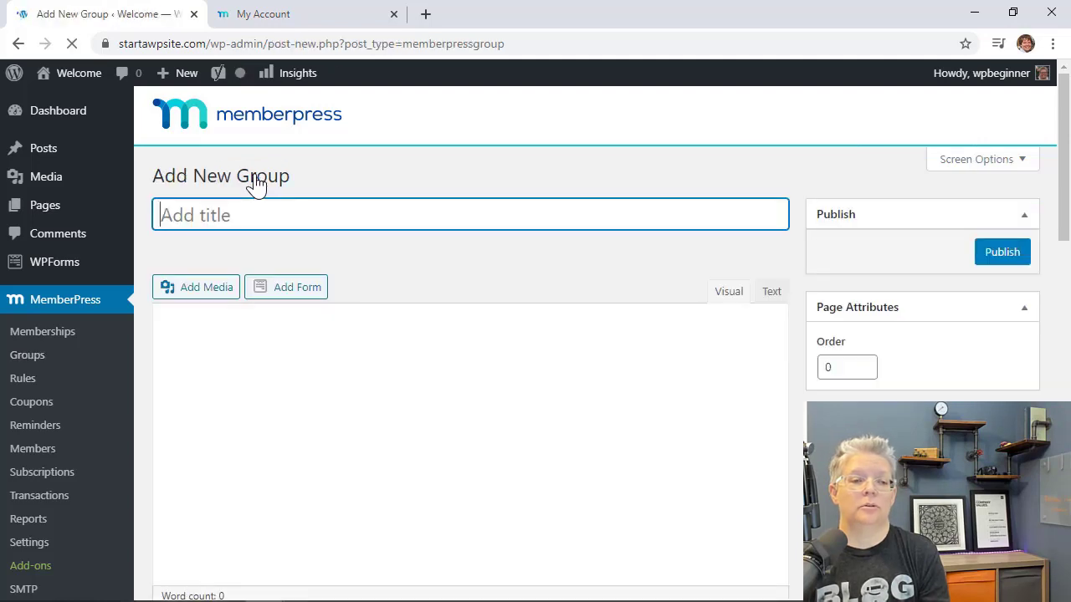
type("Pricing")
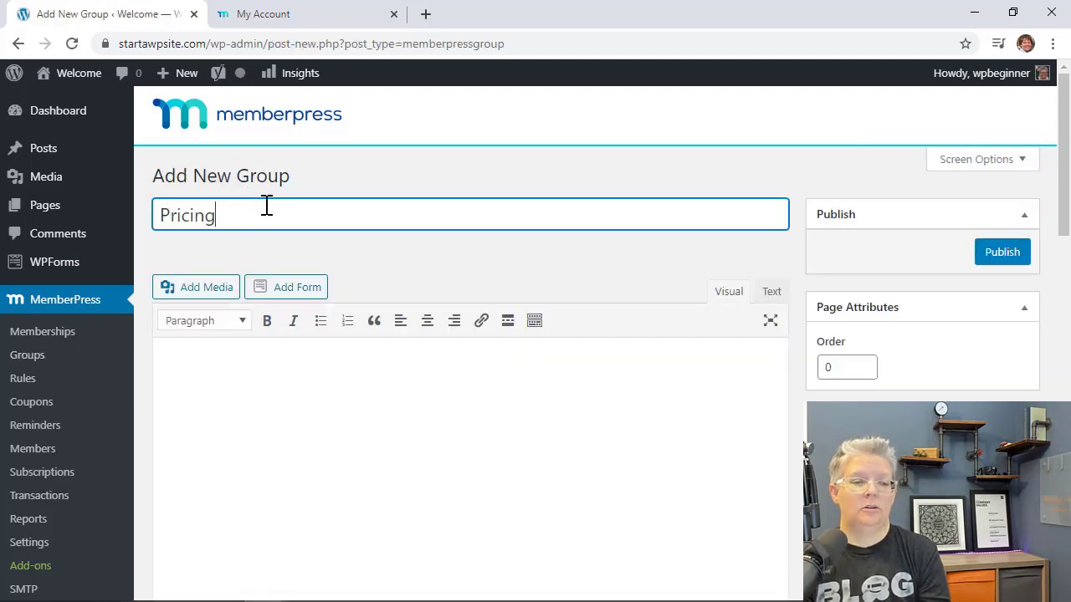
left_click(380, 376)
Add the Basic and Gold memberships to the Pricing group and arrange the list as Basic, Gold, Elite Level
scroll(380, 373, "down", 7)
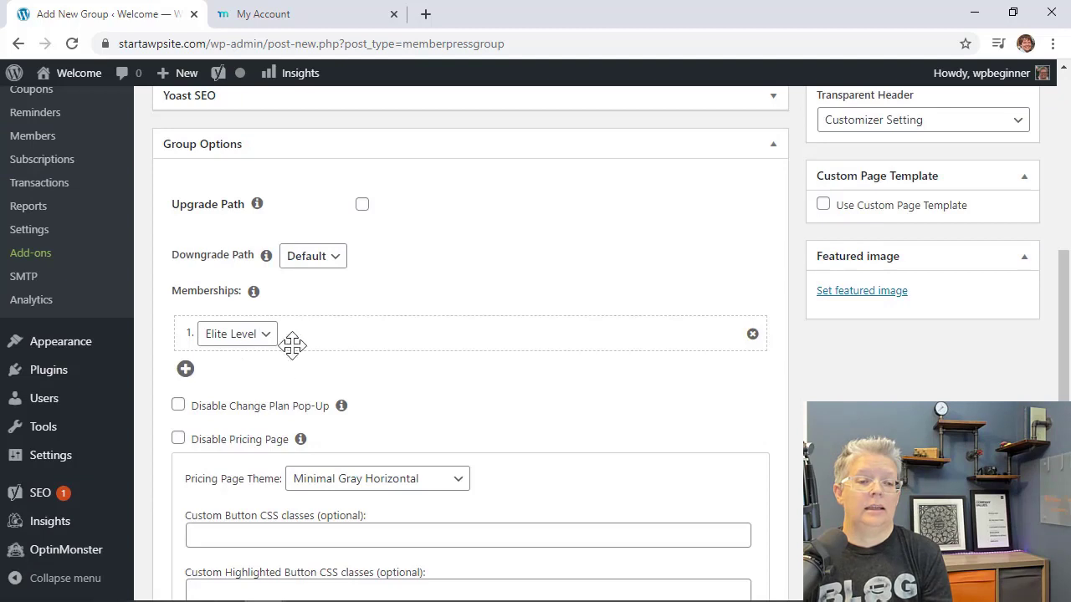
left_click(185, 369)
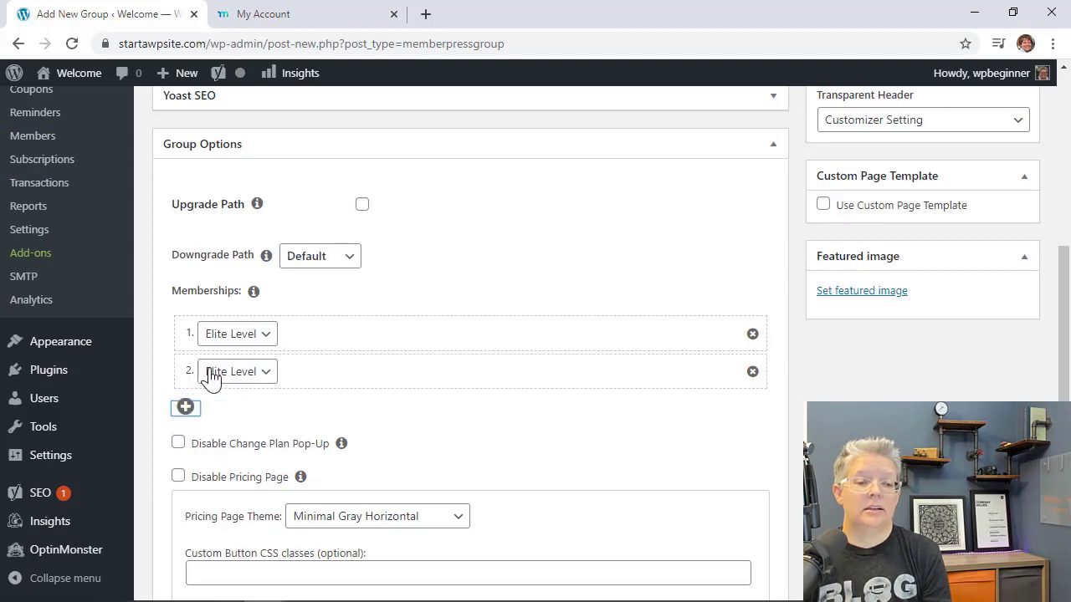
left_click(225, 375)
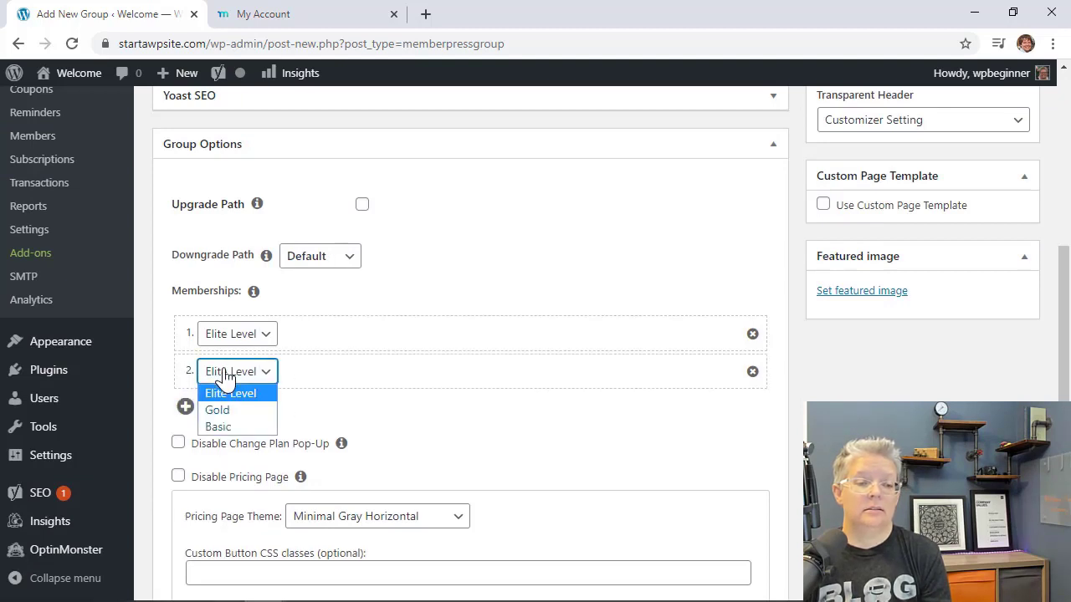
left_click(226, 426)
left_click(186, 406)
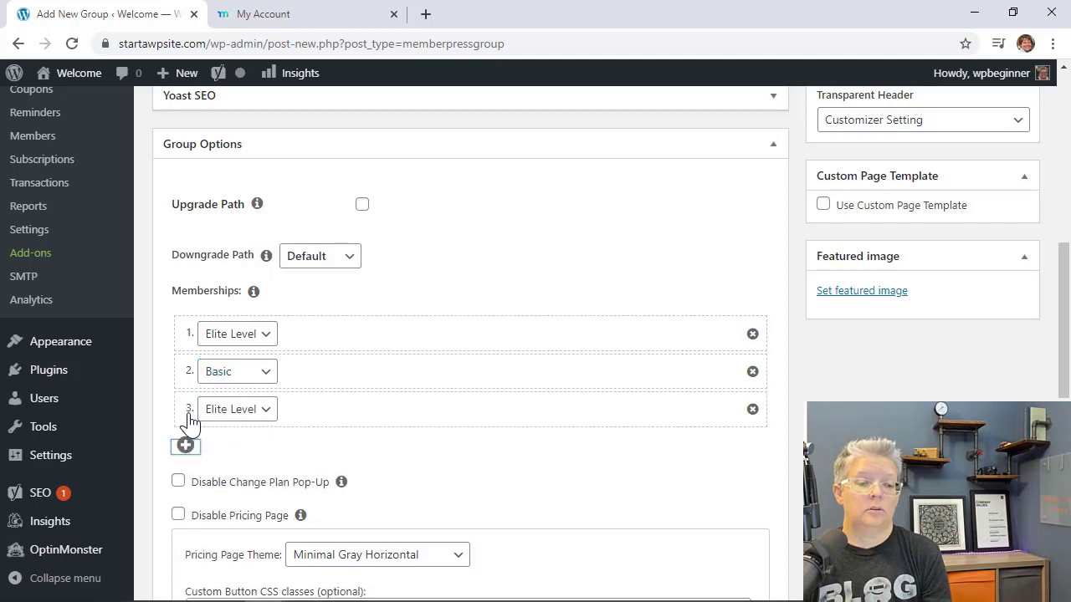
left_click(224, 414)
left_click(235, 445)
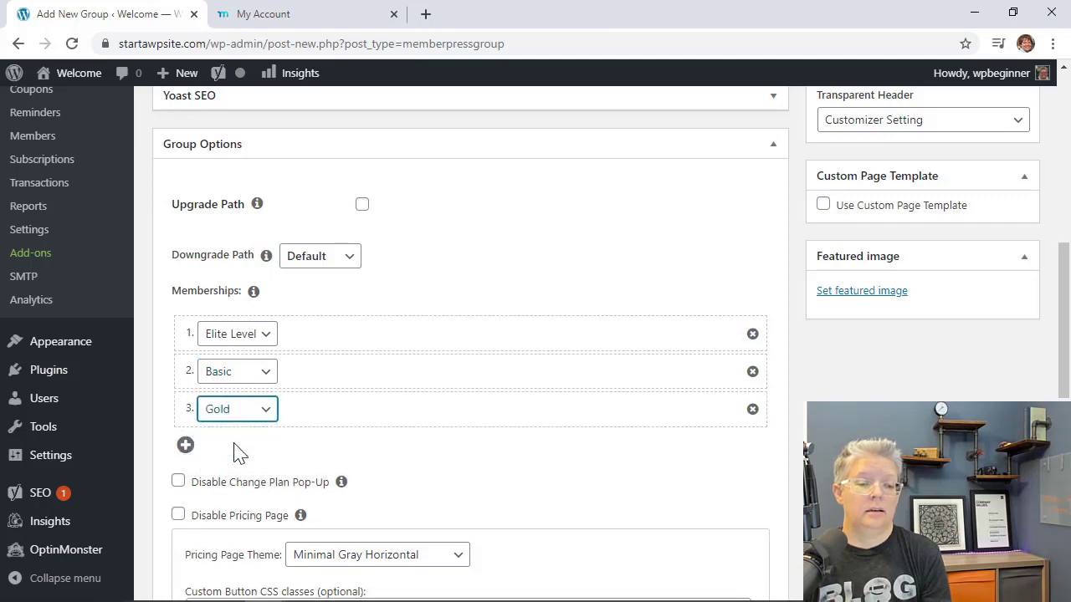
left_click_drag(553, 376, 511, 400)
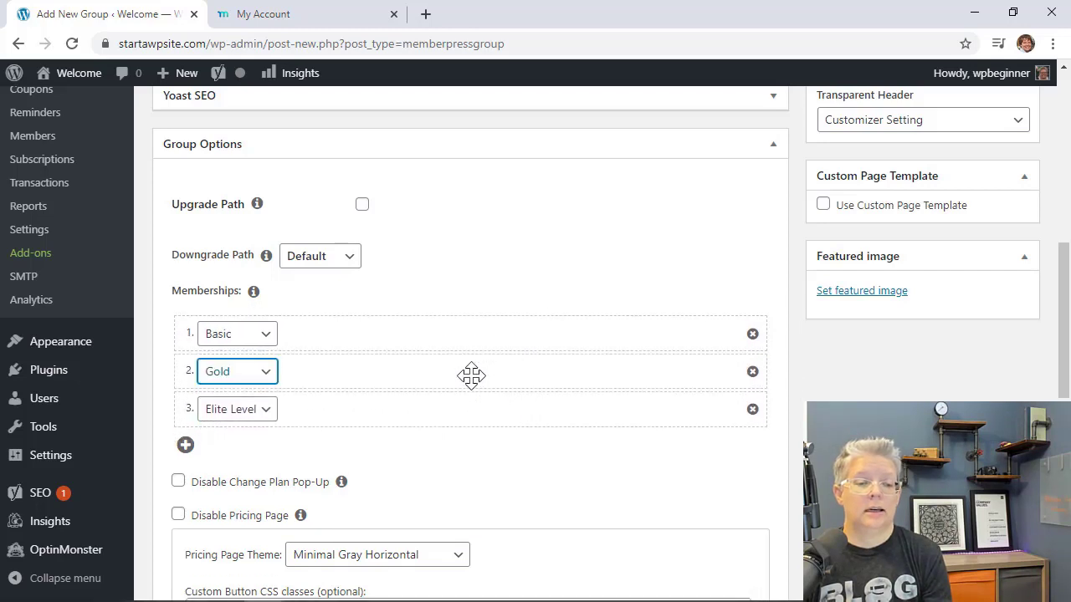
Write "Get our best fitness programs" in the Pricing group's page content and start a new paragraph below it
scroll(569, 452, "down", 1)
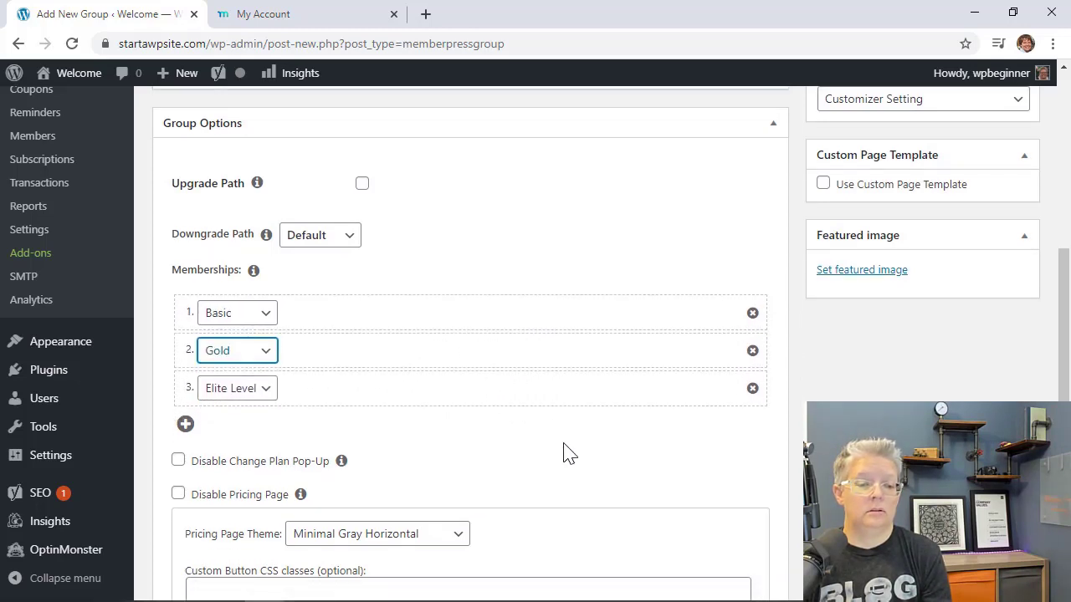
scroll(394, 302, "down", 2)
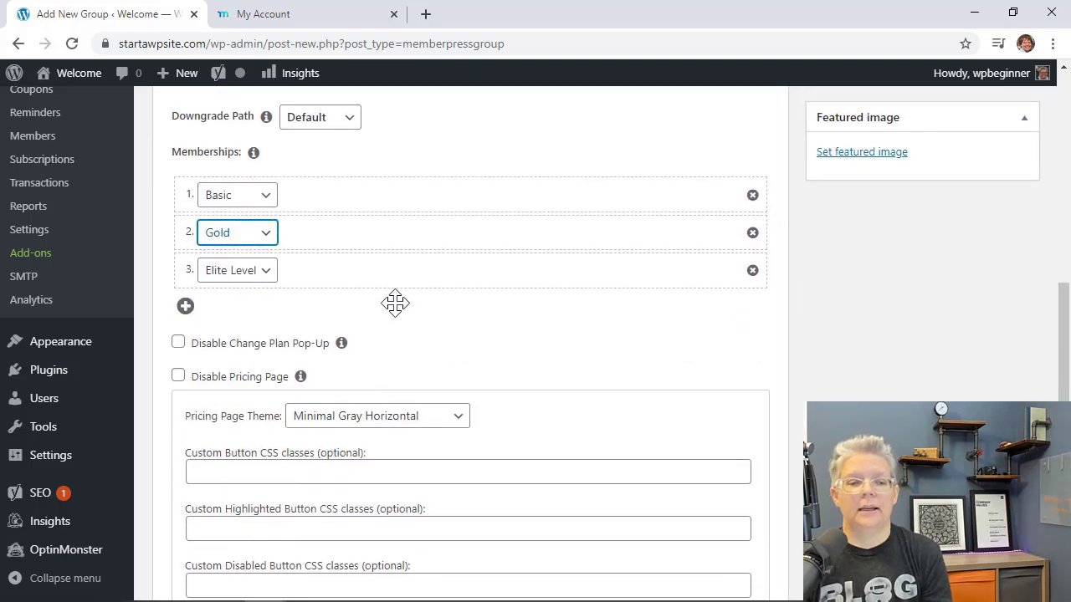
scroll(395, 303, "down", 3)
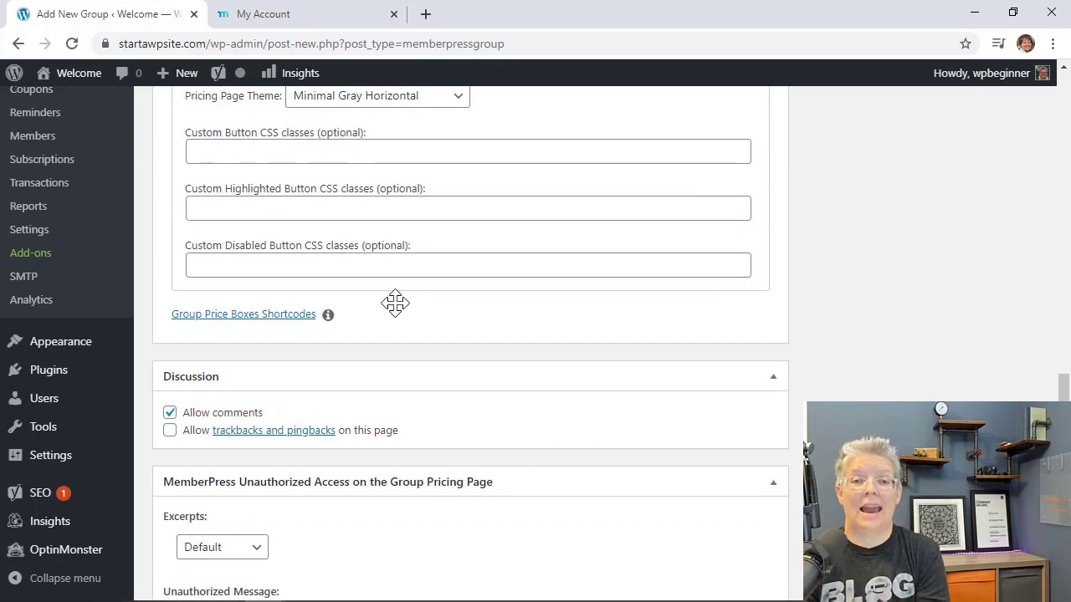
scroll(394, 303, "up", 8)
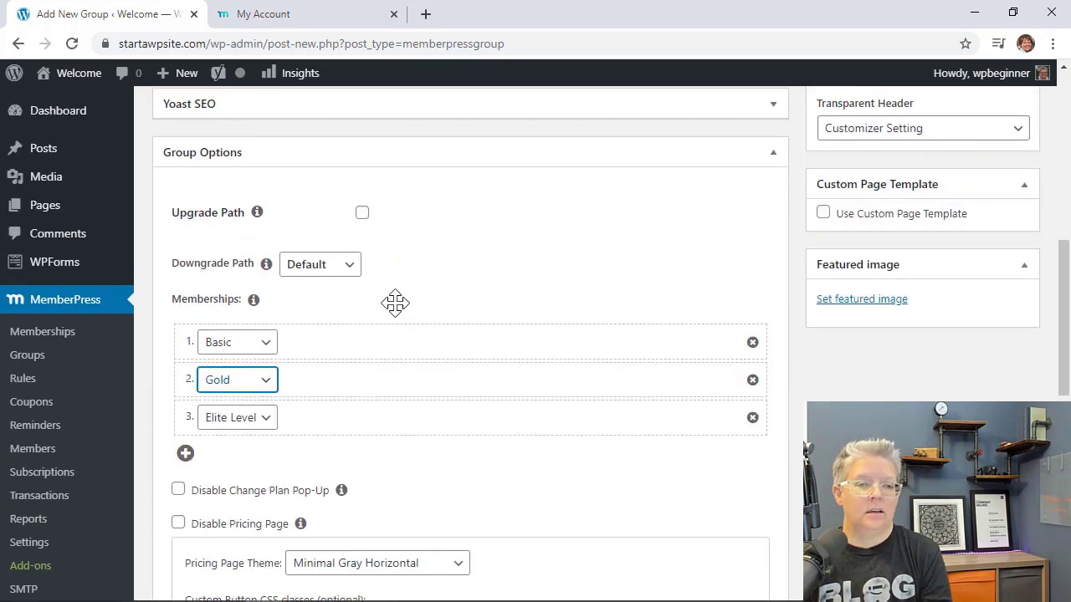
left_click(396, 304)
type("Get our best fitness pro")
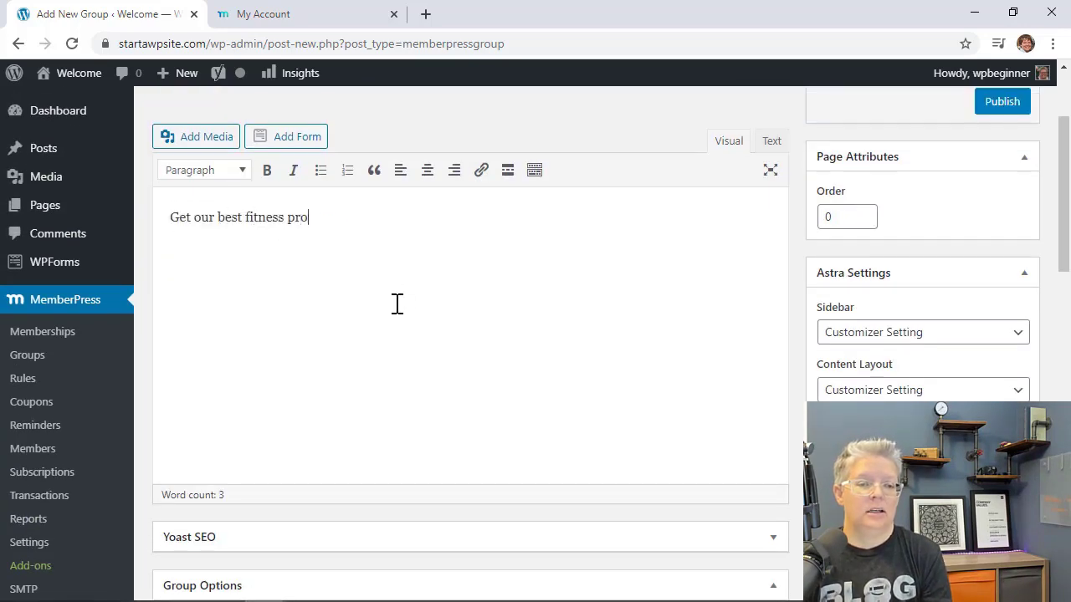
type("grams")
scroll(406, 318, "down", 5)
scroll(406, 318, "up", 7)
key("Return")
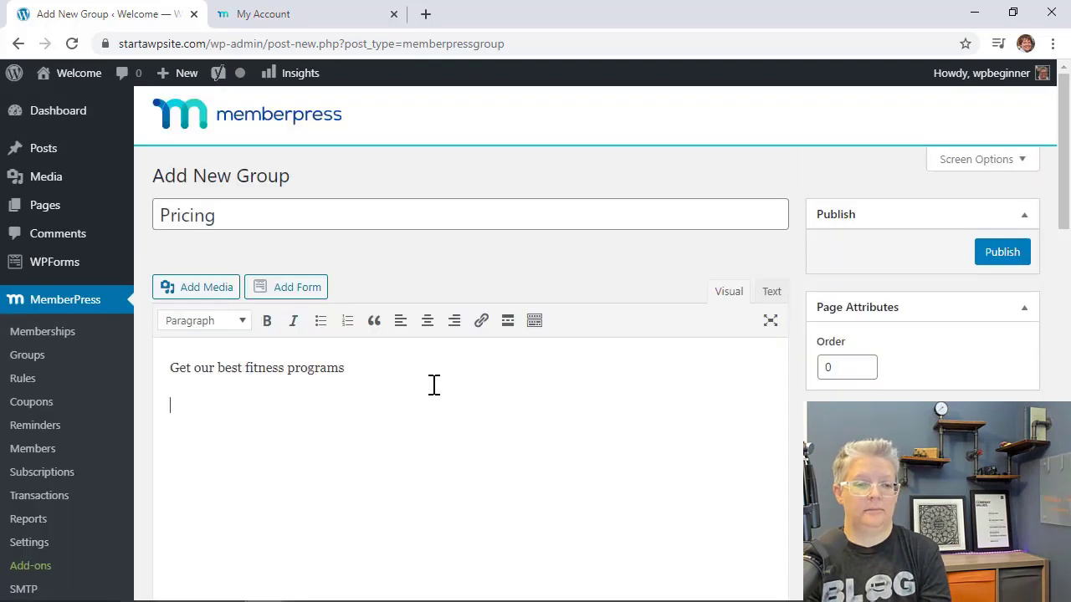
Insert the "Healthy Habits For Healthy Life" book cover from the media library below the text in the Pricing group's content
left_click(209, 286)
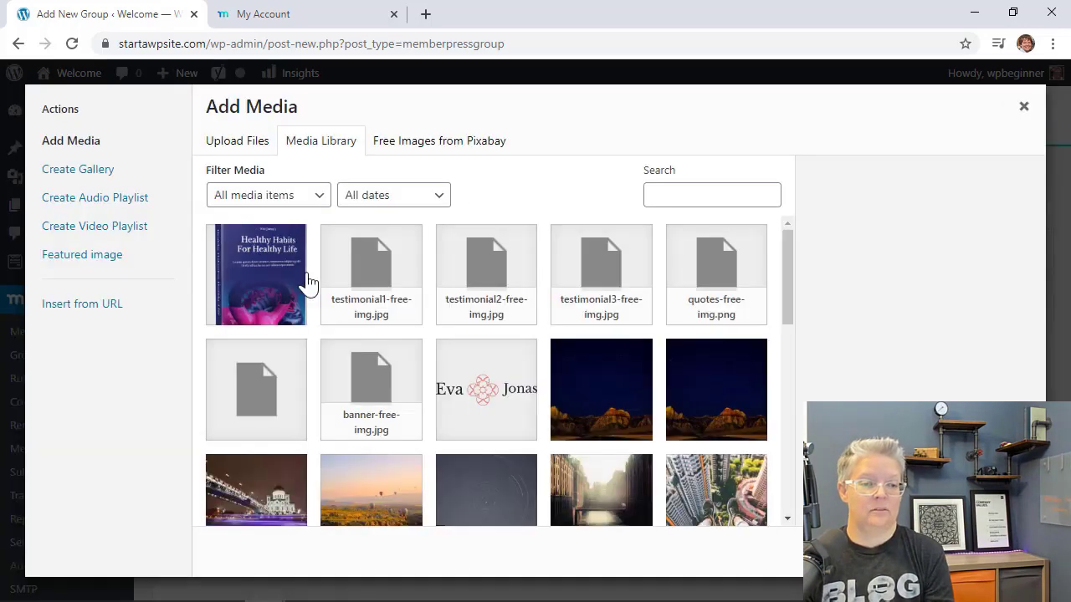
scroll(351, 376, "down", 5)
scroll(353, 377, "up", 6)
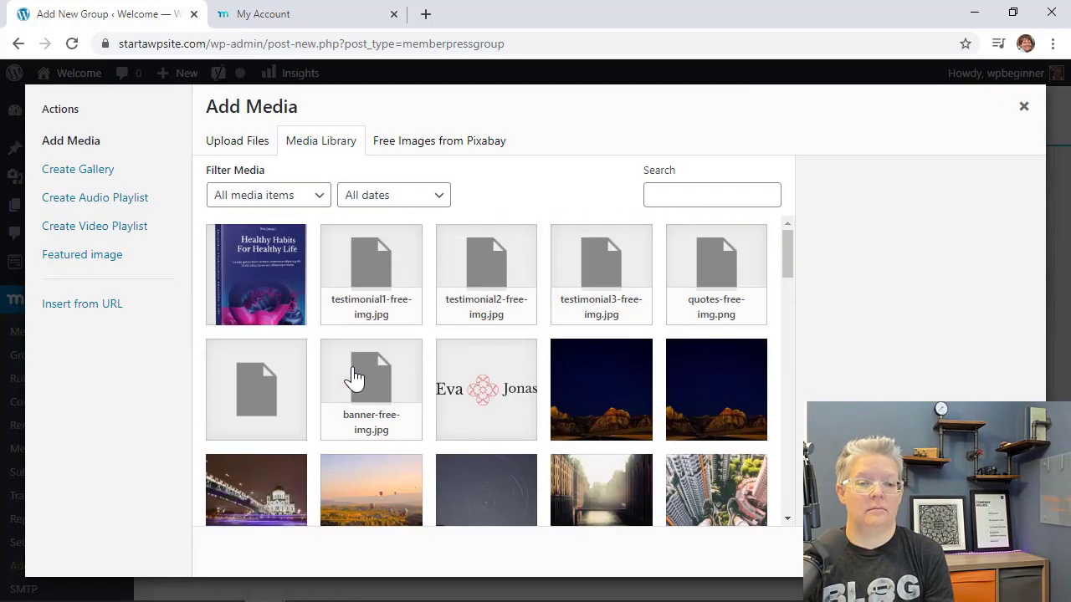
left_click(275, 306)
left_click(987, 552)
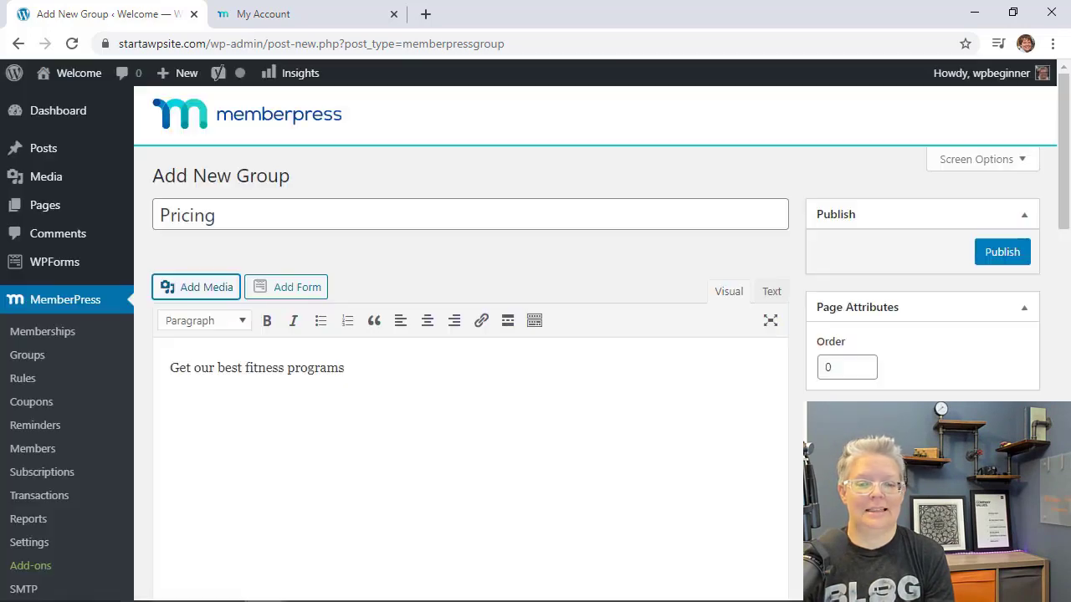
Look over the Pricing group's content and publish the group
scroll(799, 360, "down", 4)
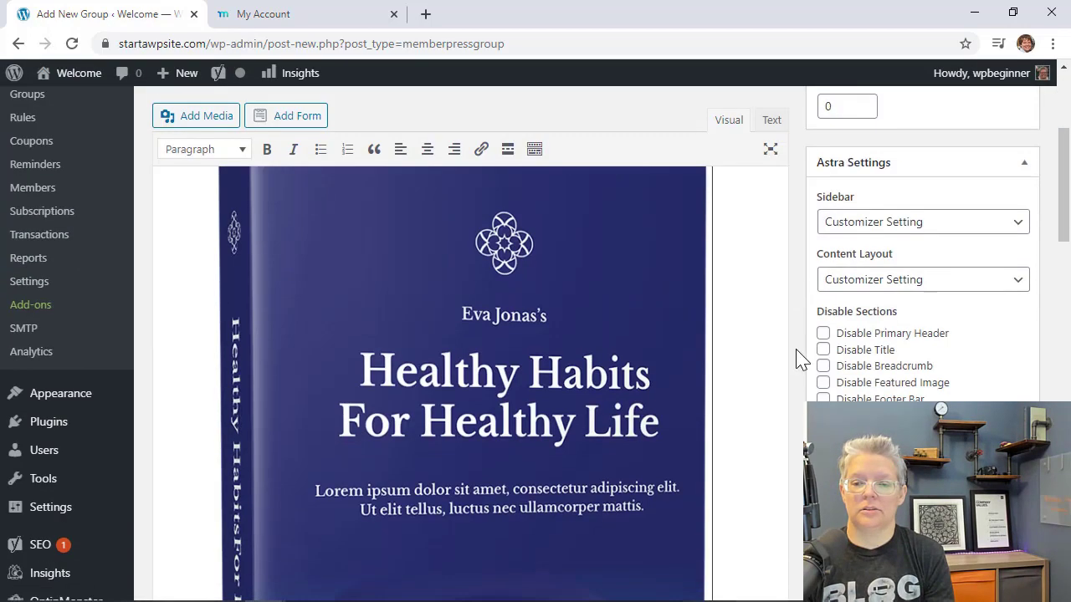
scroll(799, 360, "up", 3)
scroll(799, 360, "up", 1)
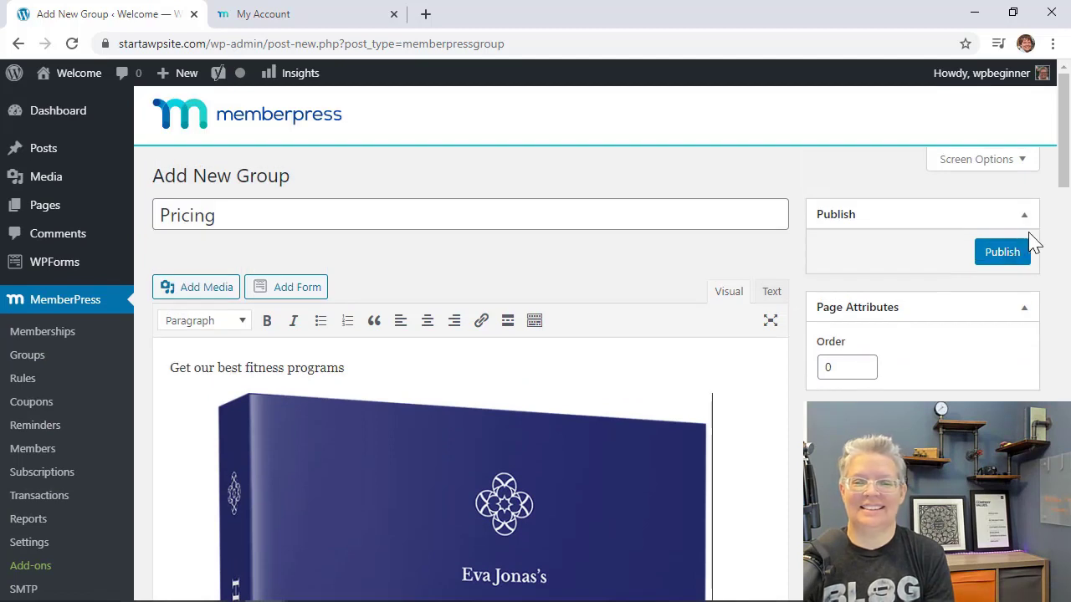
left_click(1004, 254)
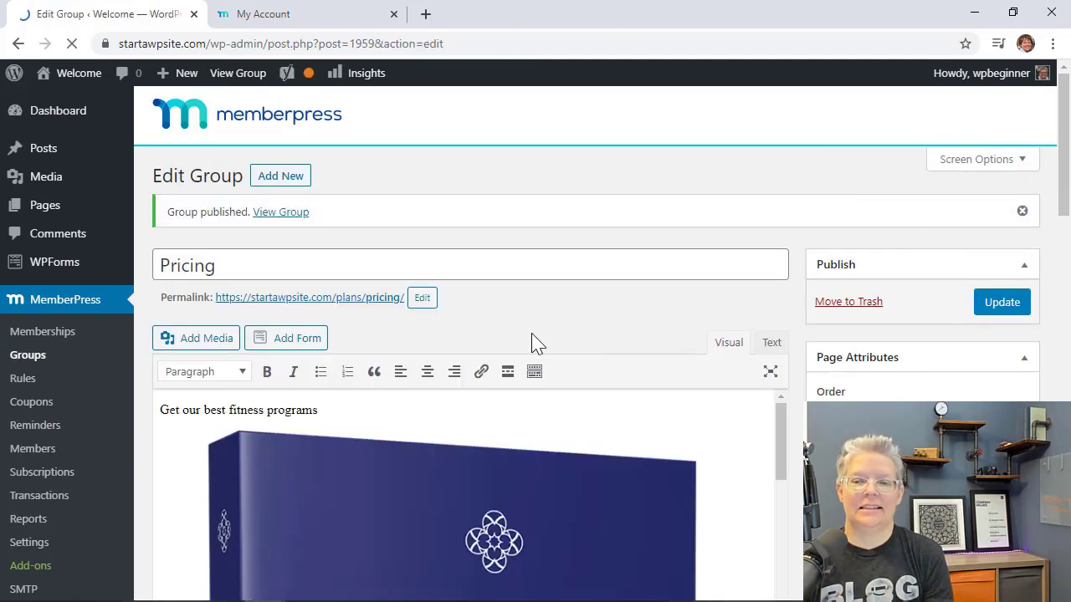
Open the published Pricing page in a new tab and check how its content displays
right_click(326, 298)
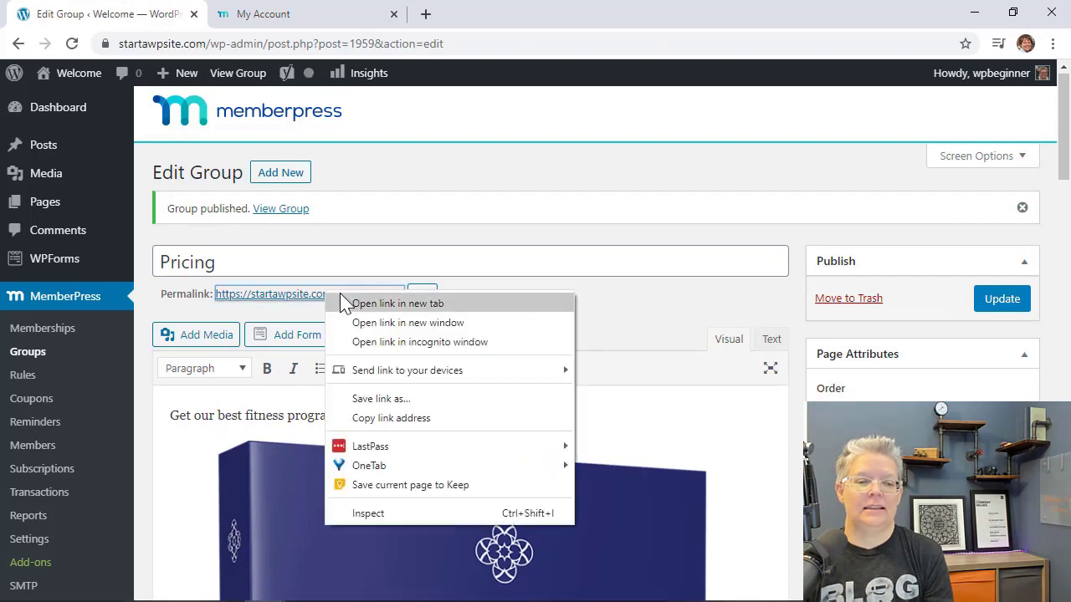
left_click(343, 303)
left_click(283, 16)
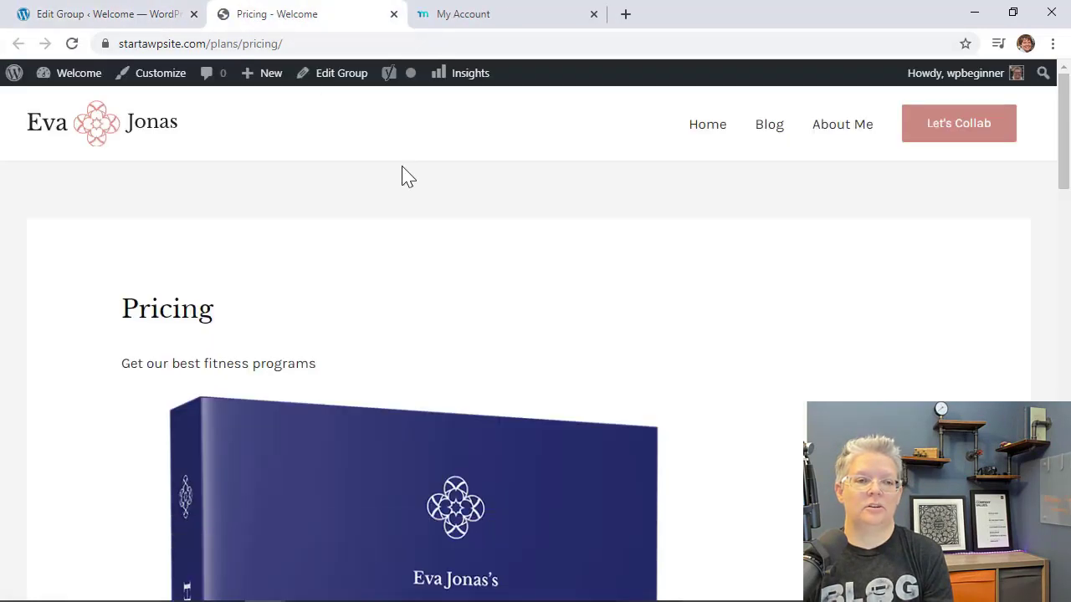
scroll(717, 333, "down", 5)
Remove the book cover image from the Pricing group's content and update the group
key("ctrl+shift+Tab")
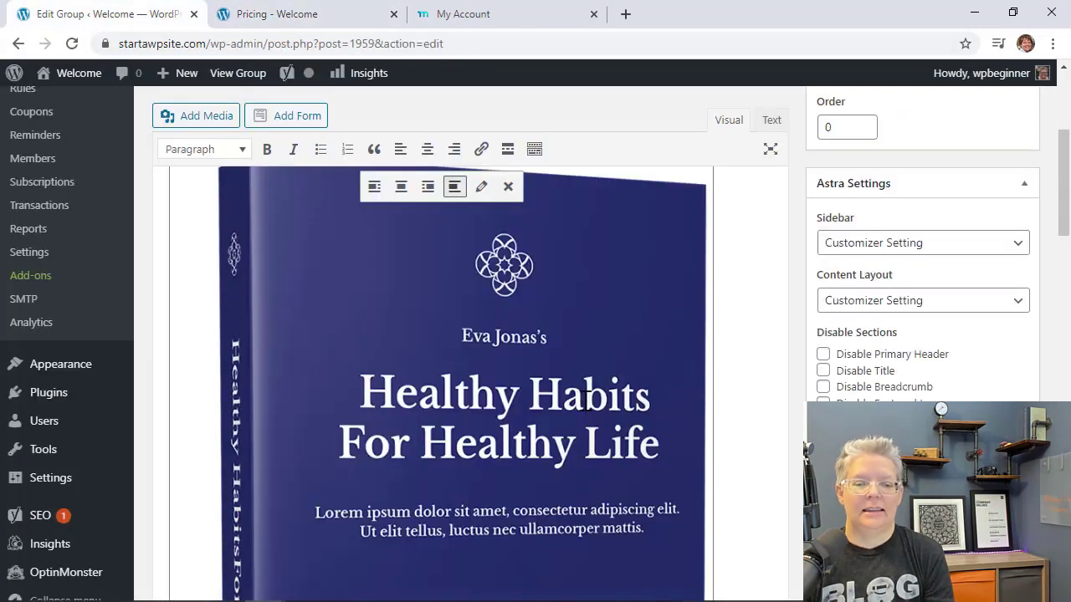
left_click(505, 189)
scroll(686, 301, "up", 5)
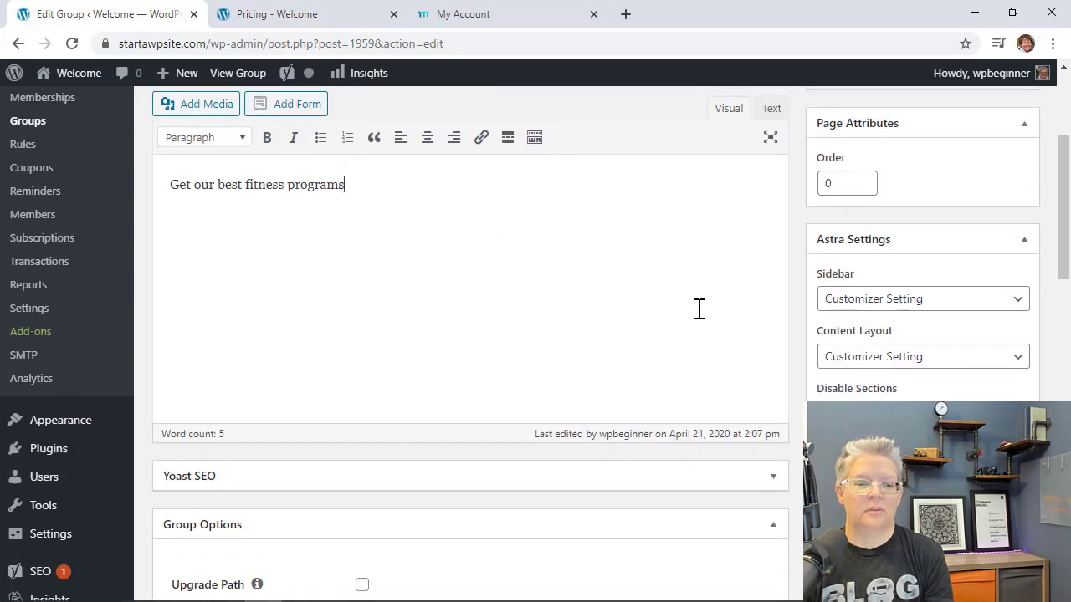
left_click(996, 313)
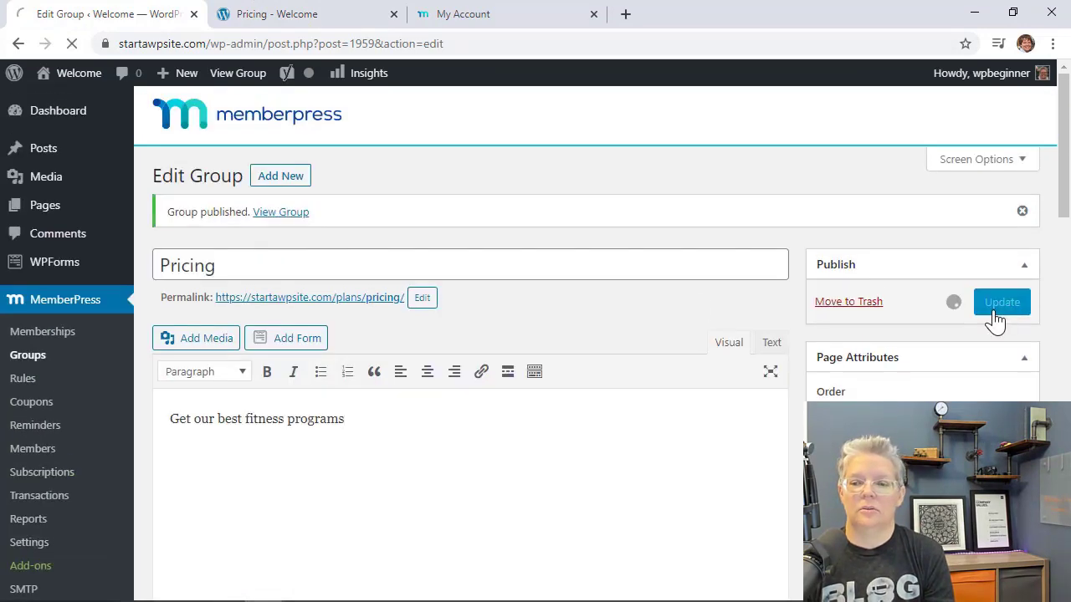
View the updated Pricing page and examine the Basic, Gold and Elite Level price boxes
left_click(299, 16)
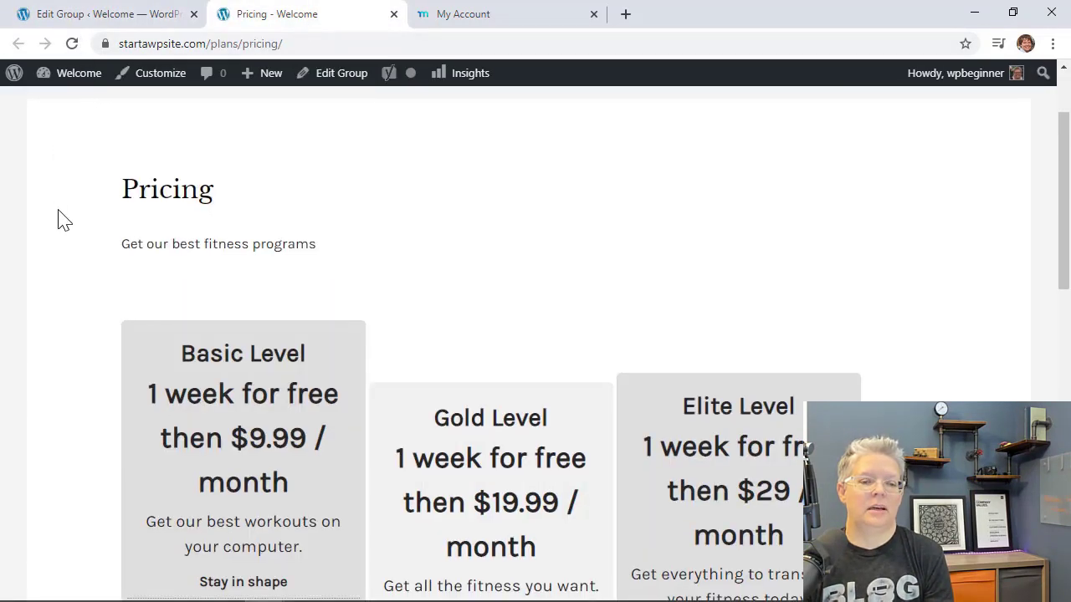
scroll(59, 219, "down", 1)
scroll(58, 219, "down", 1)
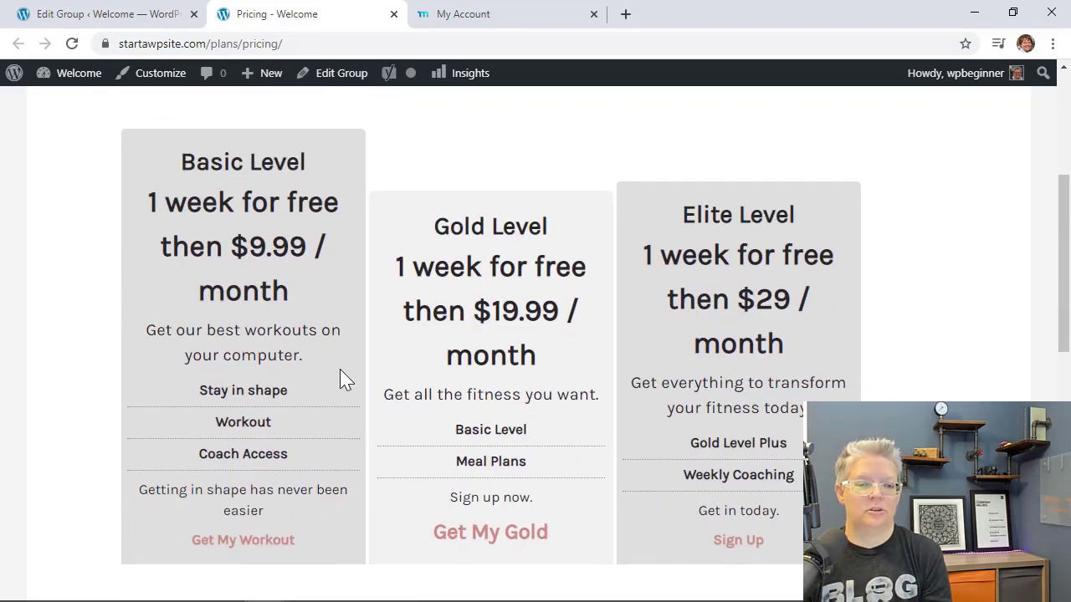
scroll(342, 375, "down", 1)
scroll(343, 375, "up", 1)
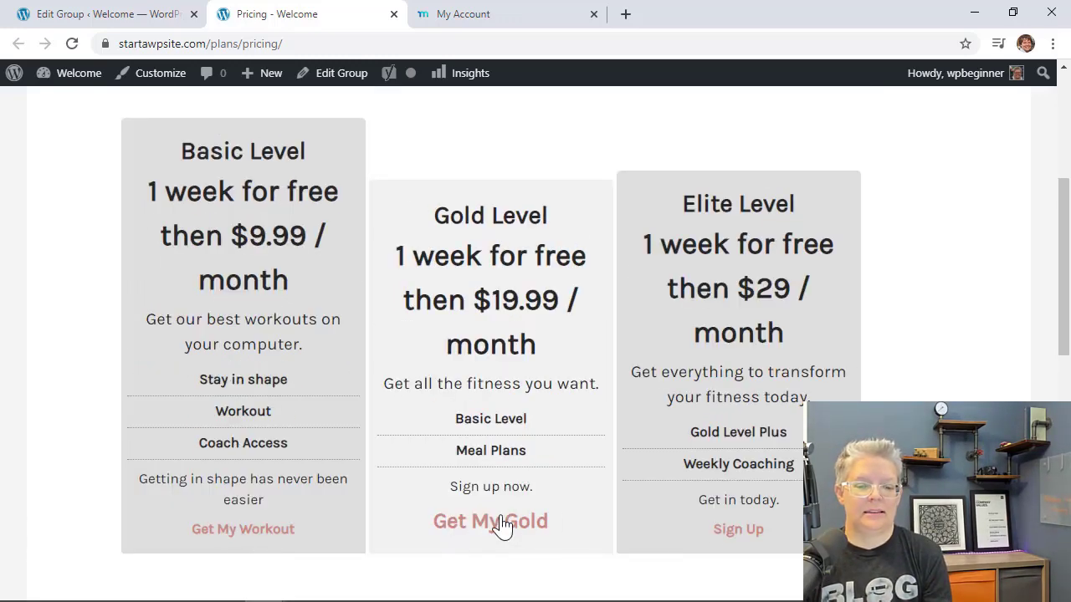
Test signing up for the Gold membership through to the PayPal checkout, then close that page
scroll(499, 526, "down", 1)
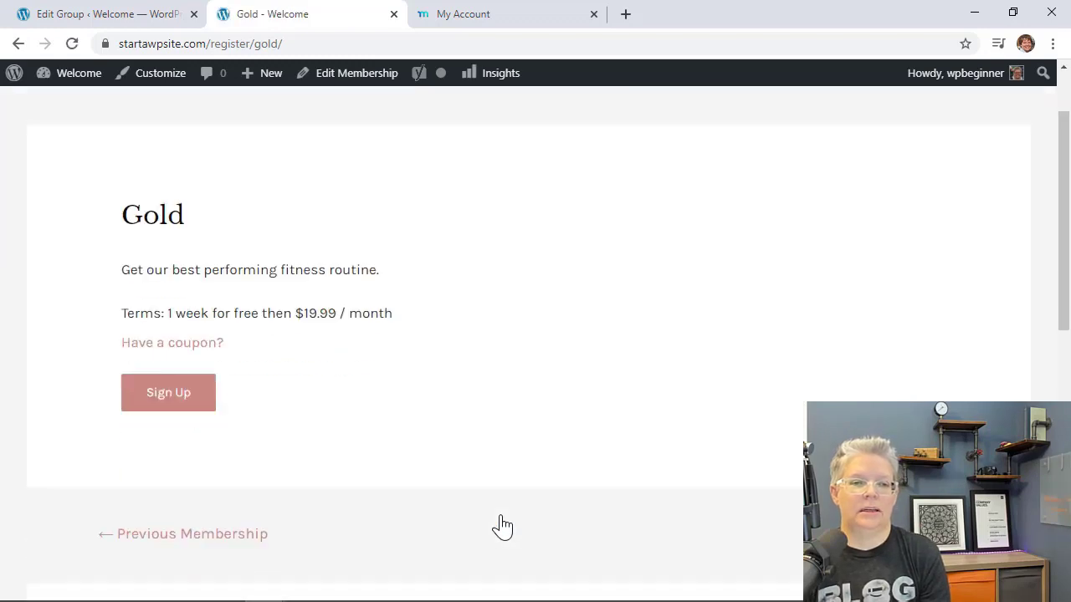
left_click(174, 386)
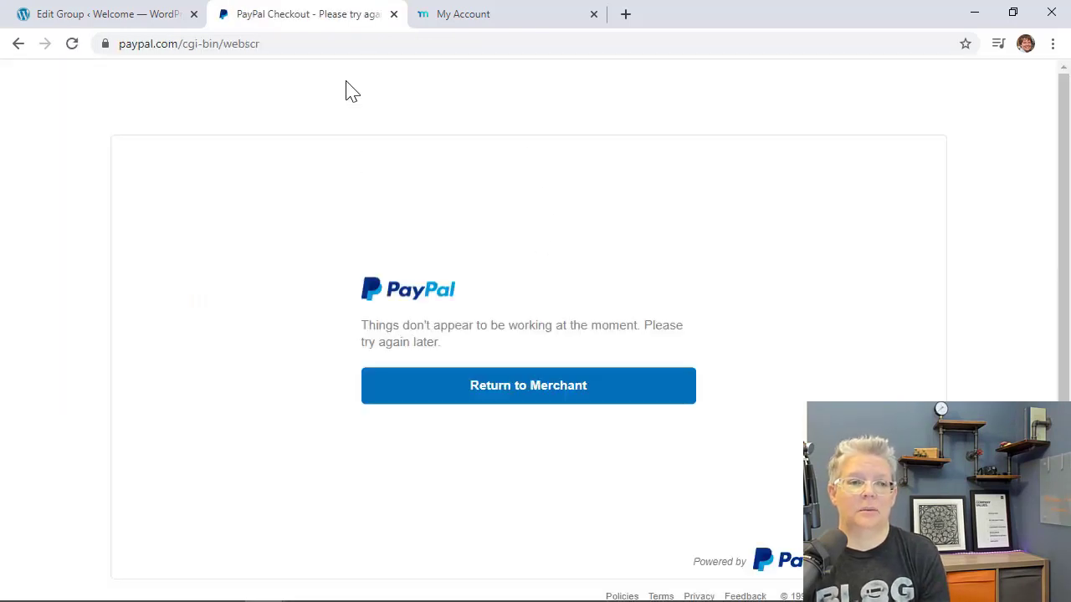
left_click(394, 15)
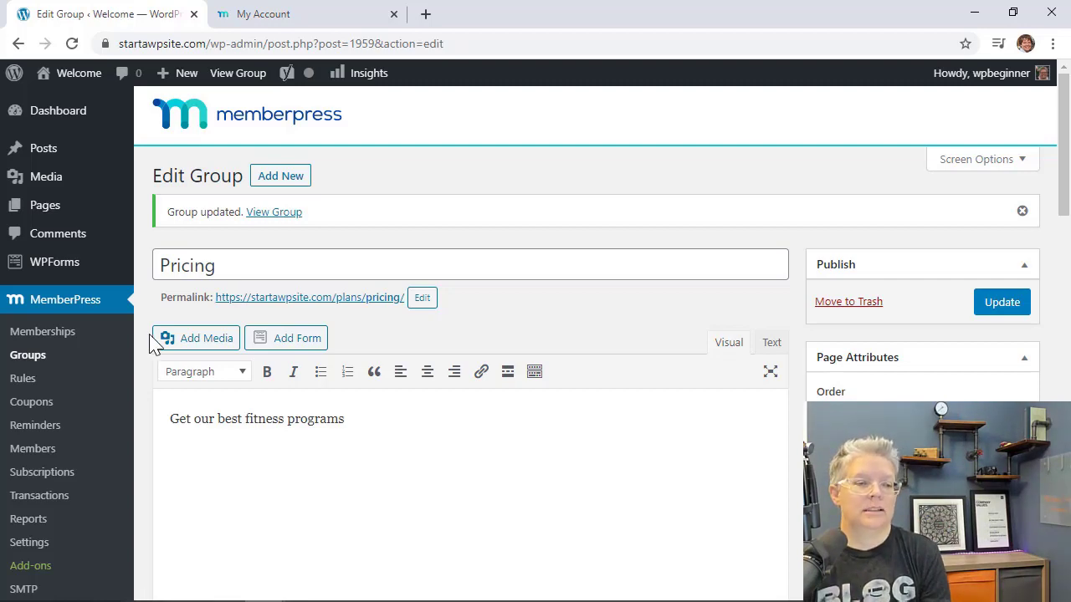
Go to the site's navigation menus and load Primary Menu for editing
scroll(148, 371, "down", 3)
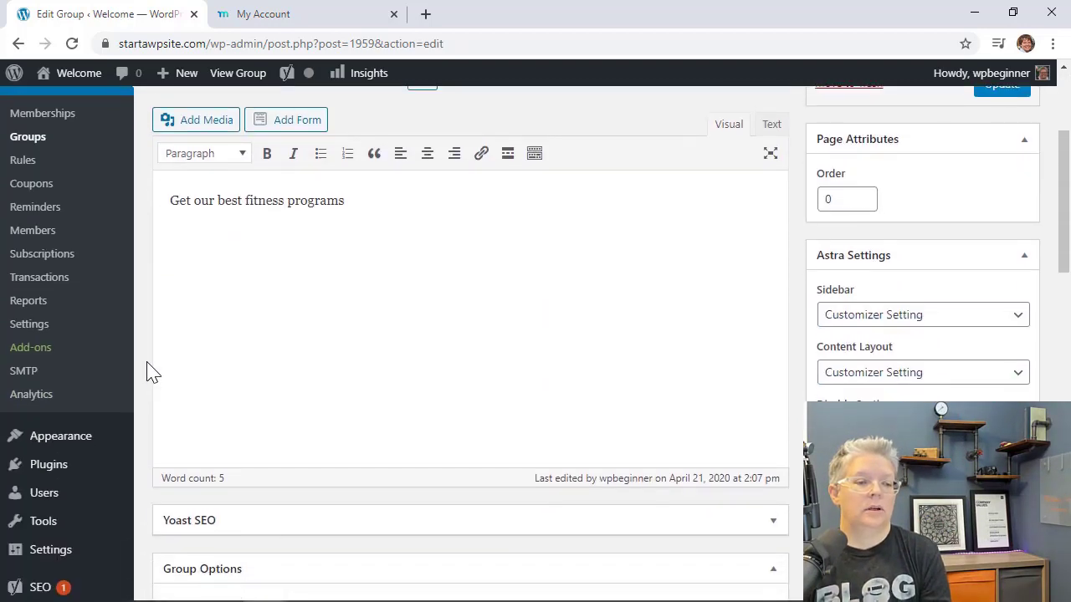
mouse_move(48, 425)
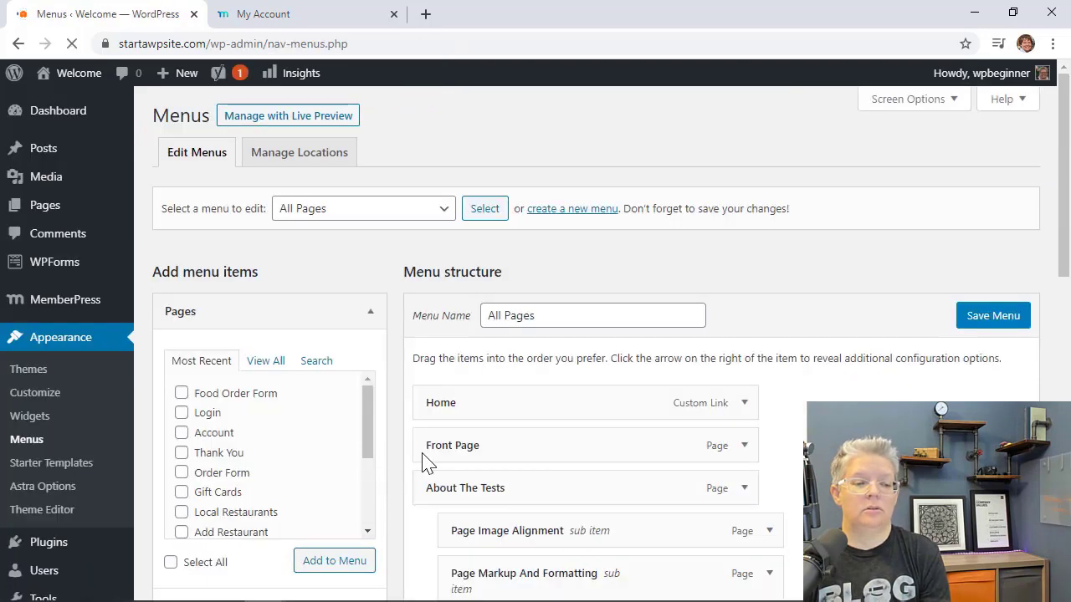
left_click(306, 214)
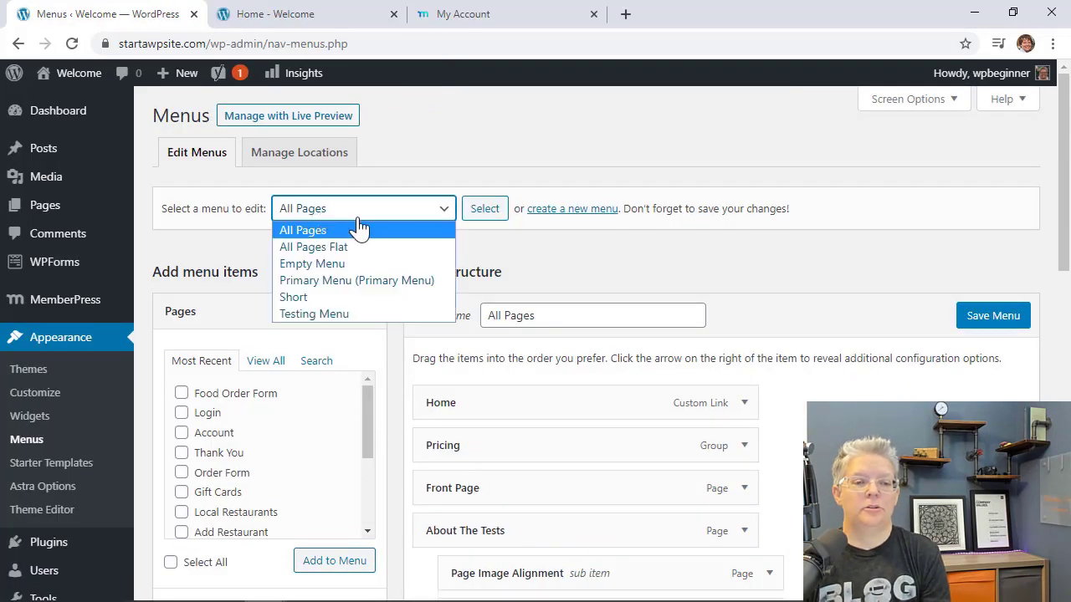
left_click(335, 282)
left_click(474, 214)
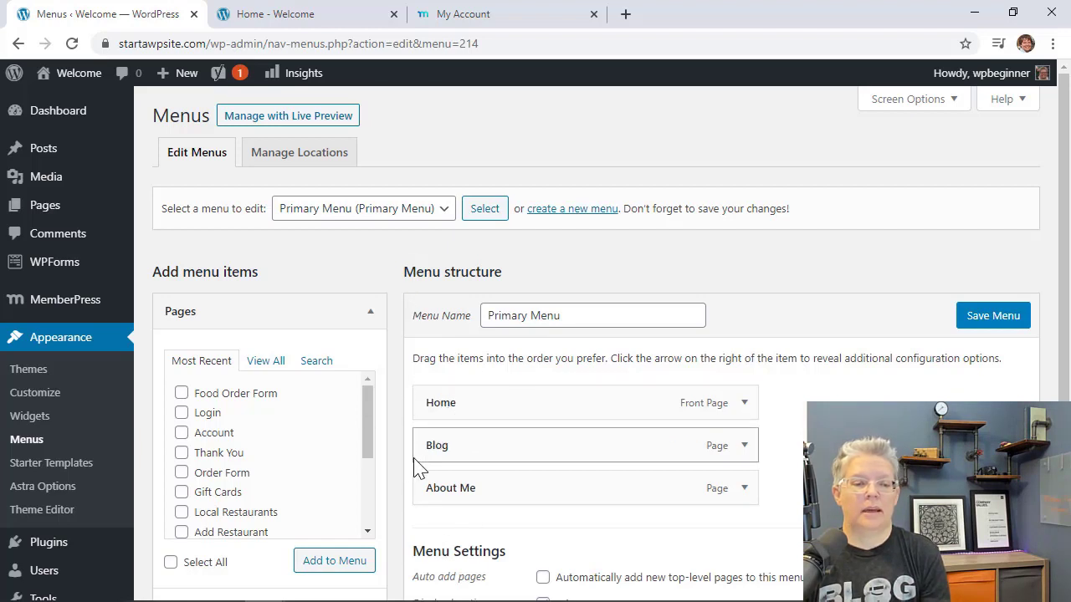
Add the Pricing group to Primary Menu, place it between Home and Blog, and save the menu
scroll(419, 467, "down", 3)
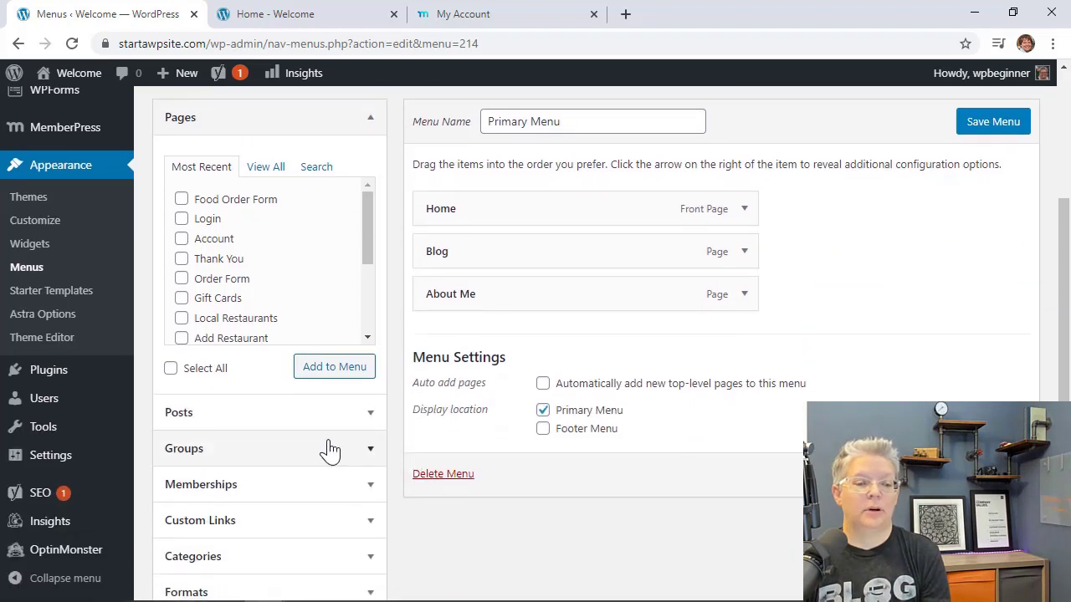
left_click(330, 450)
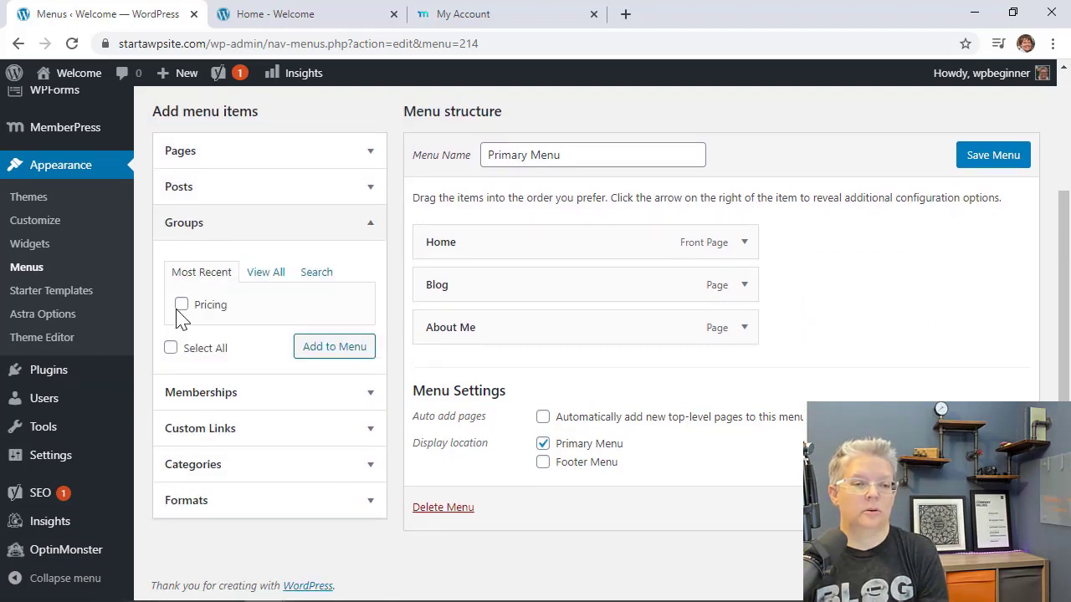
left_click(182, 306)
left_click(318, 354)
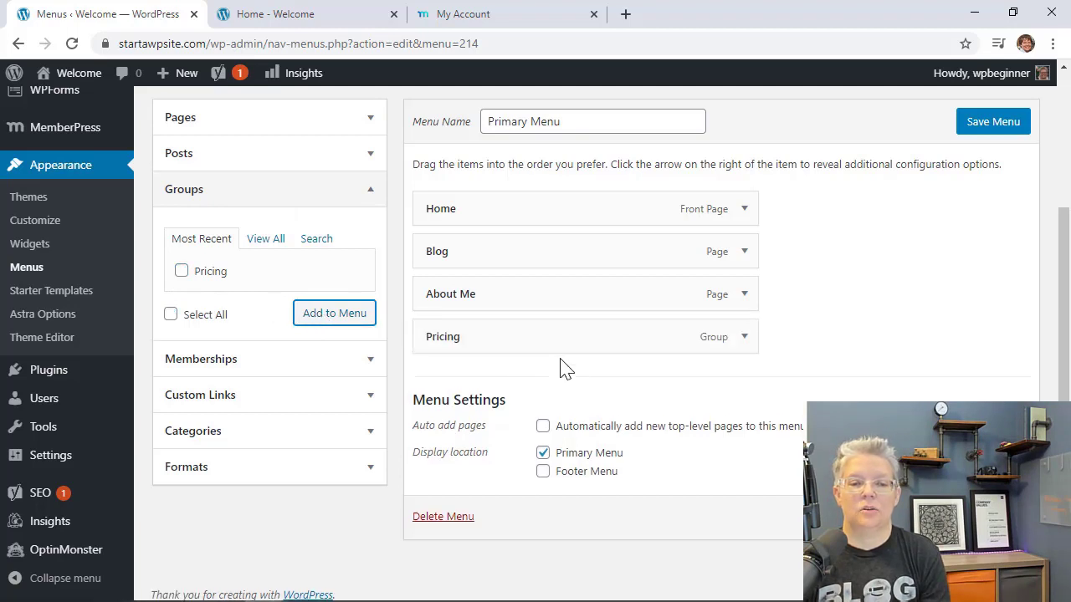
left_click_drag(559, 346, 497, 297)
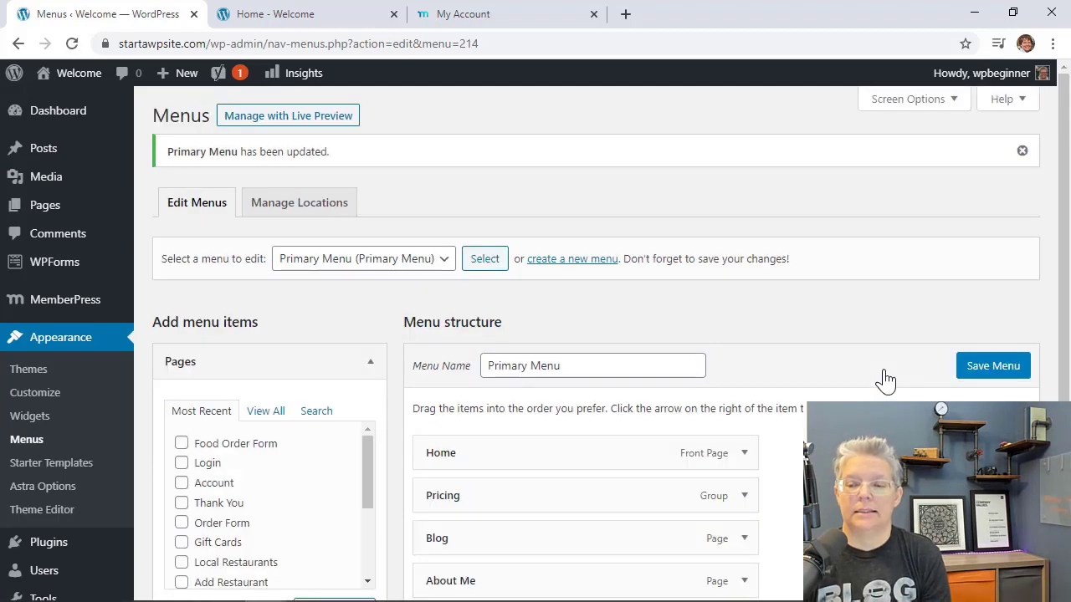
Open the live site in a new tab, test the Pricing navigation link and return to the home page
mouse_move(43, 74)
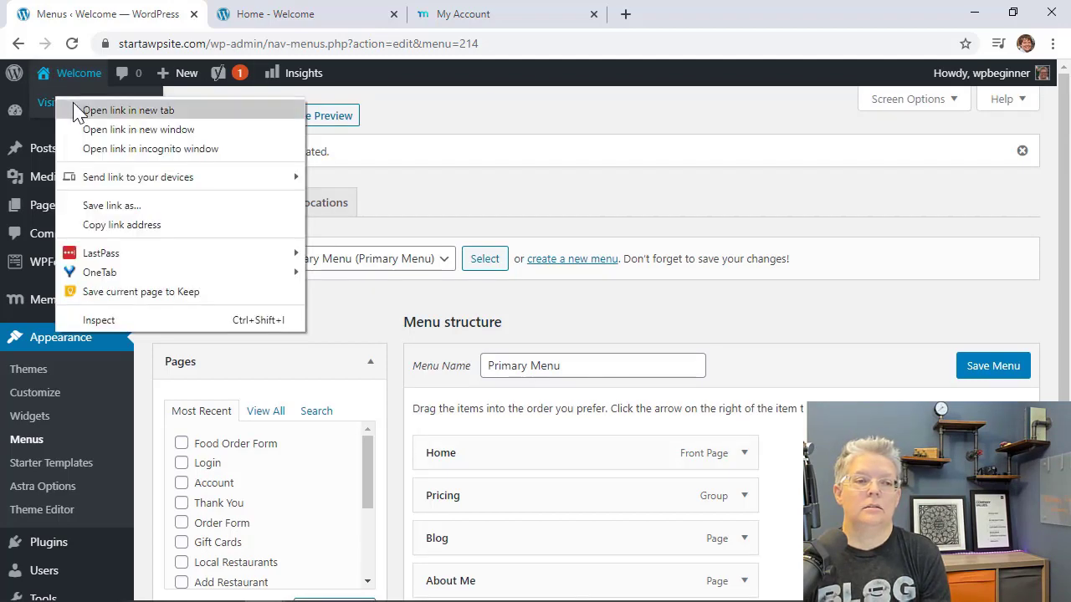
left_click(126, 111)
left_click(483, 25)
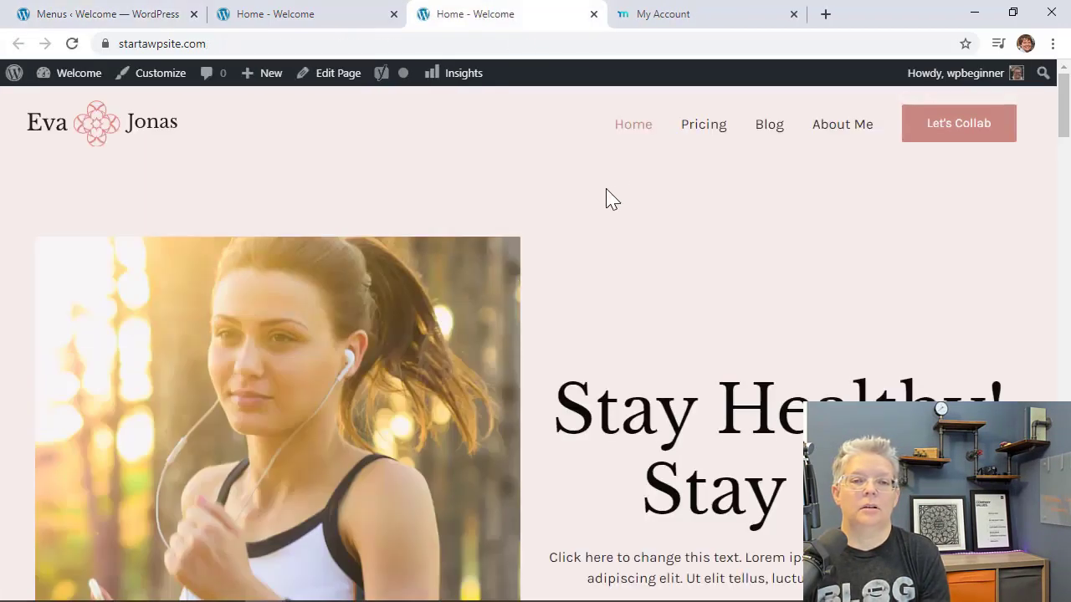
left_click(700, 131)
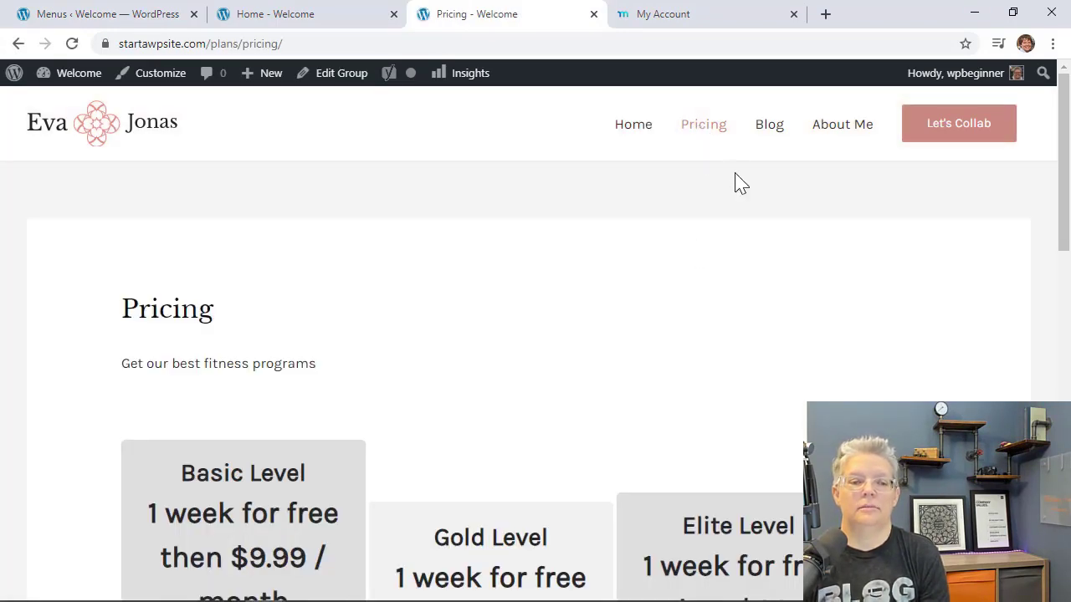
scroll(720, 216, "down", 3)
scroll(720, 217, "up", 3)
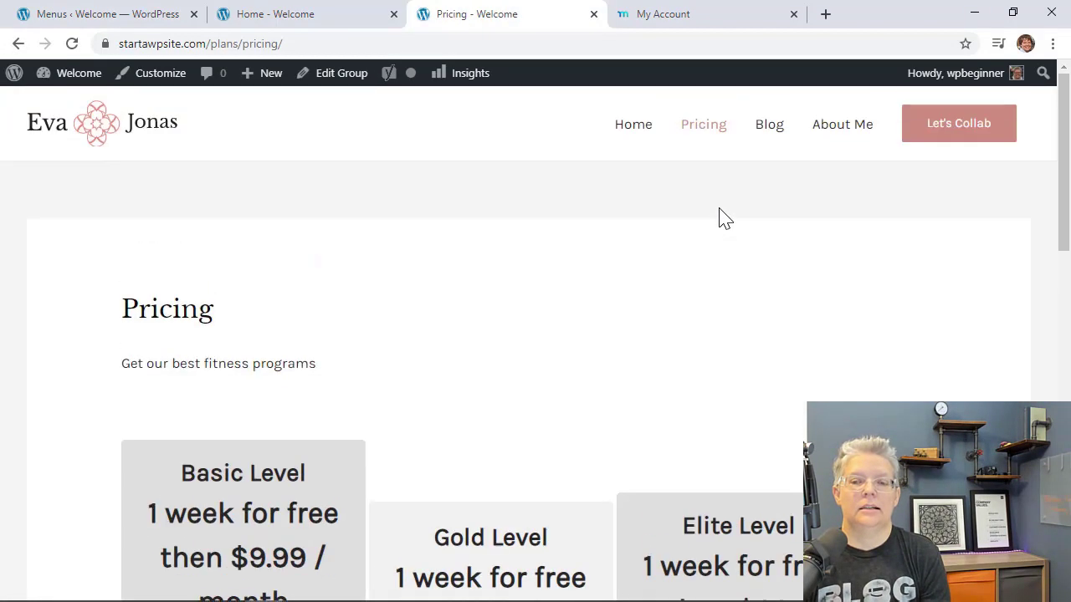
left_click(640, 134)
Add the Login page to Primary Menu and save the menu
left_click(107, 13)
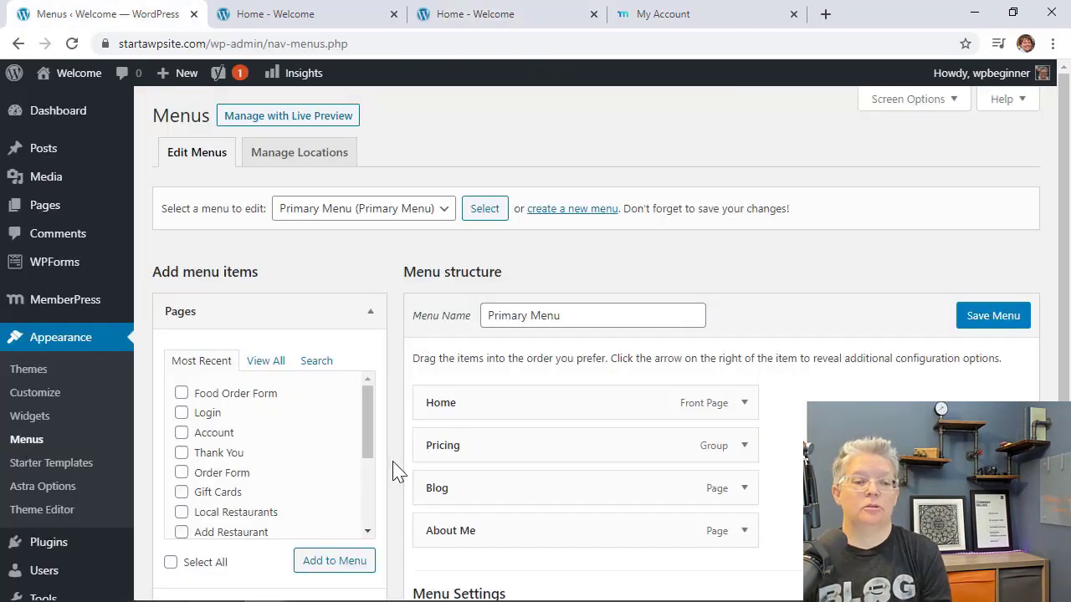
scroll(398, 473, "down", 2)
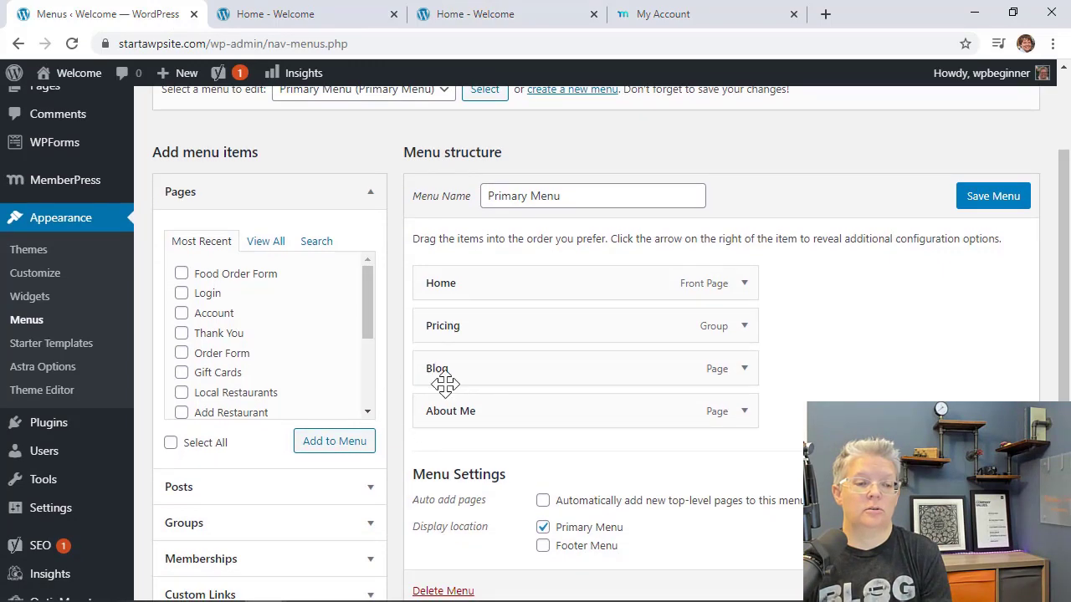
scroll(443, 456, "down", 1)
scroll(443, 456, "down", 1)
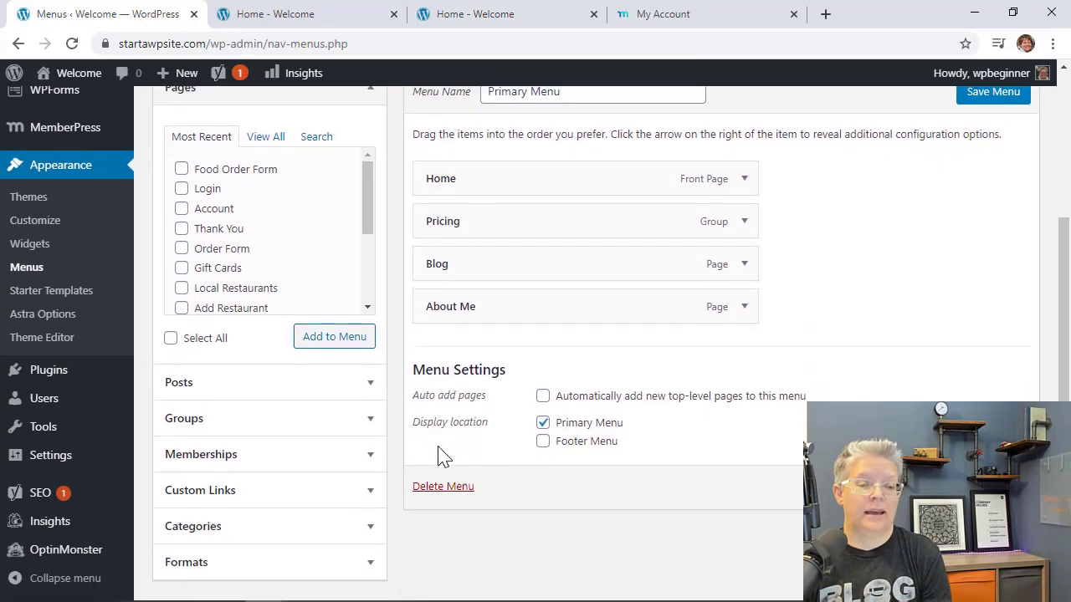
scroll(354, 430, "up", 3)
left_click(181, 328)
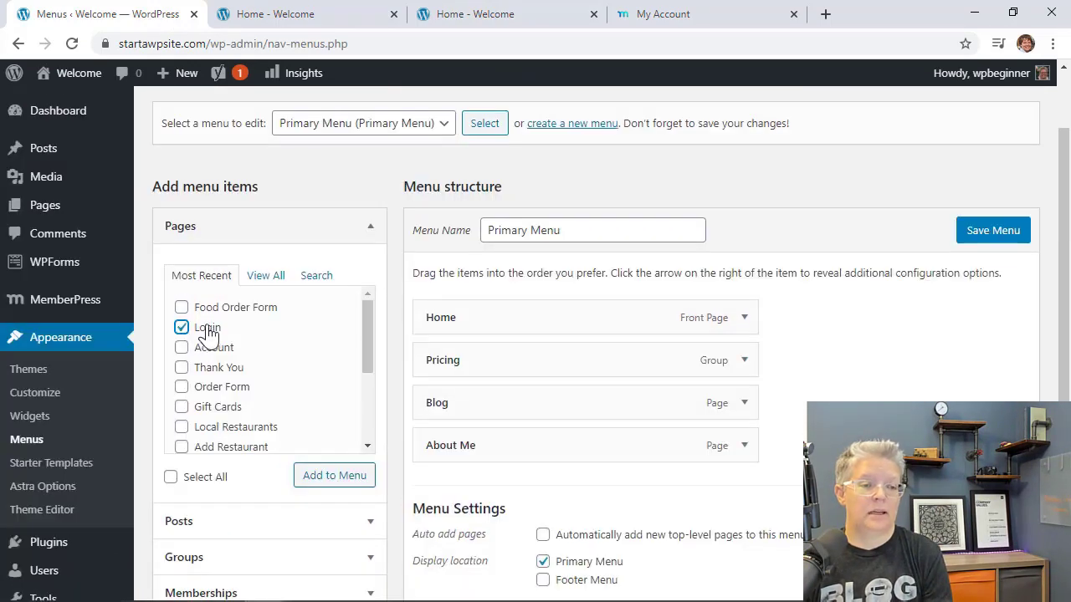
left_click(326, 476)
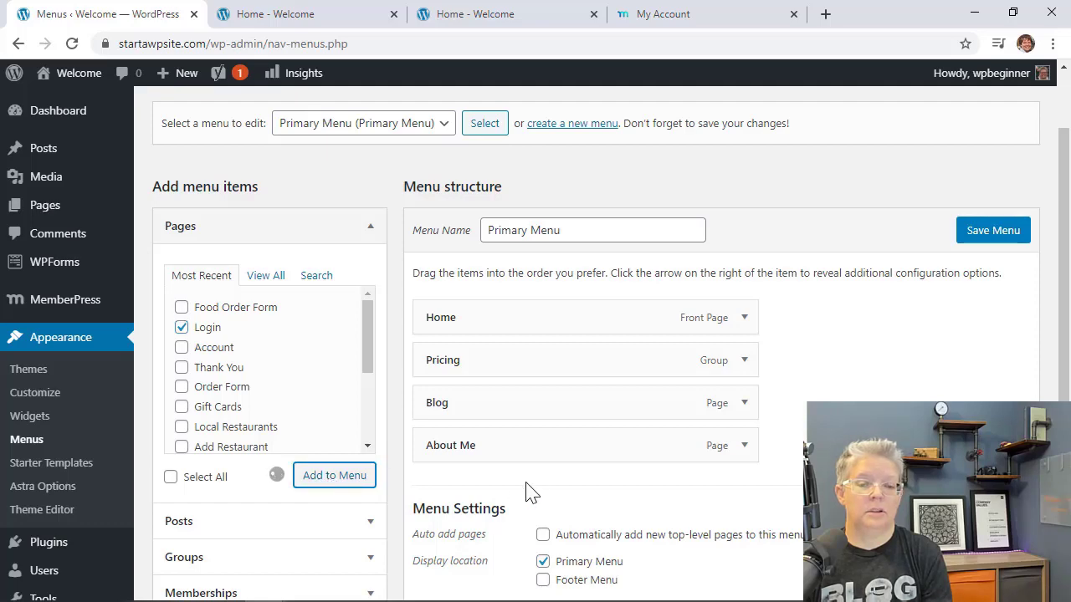
left_click(975, 241)
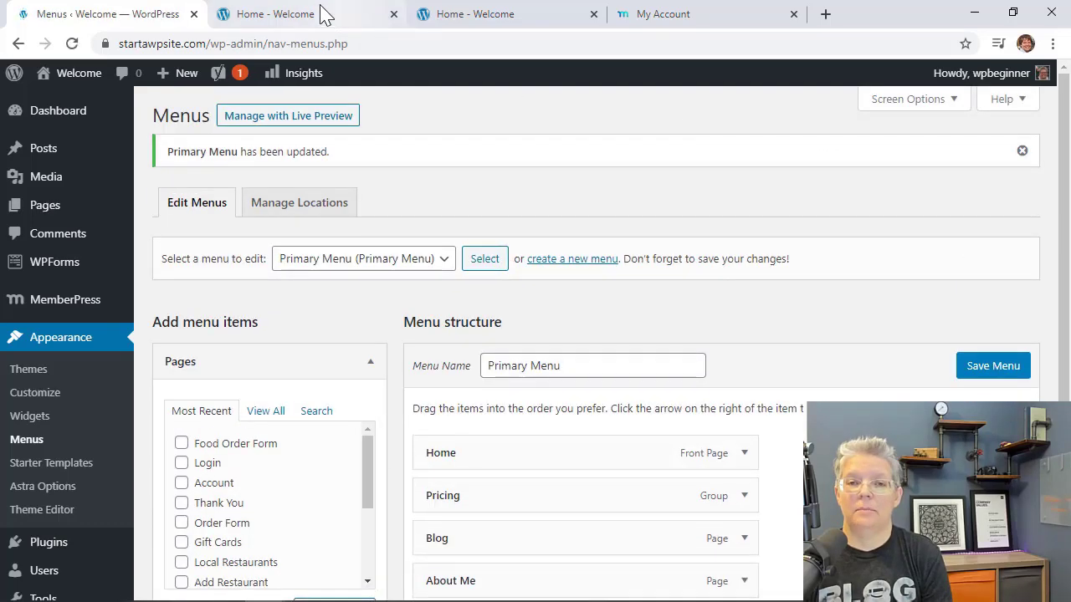
Switch to the live site's home page and test the Login link in its navigation
left_click(318, 13)
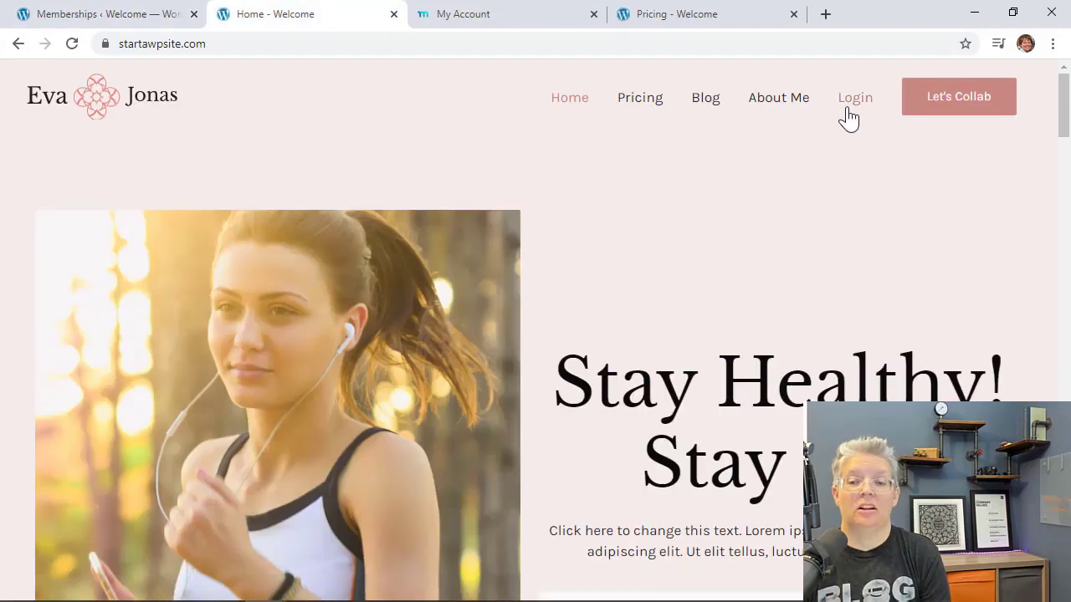
left_click(850, 99)
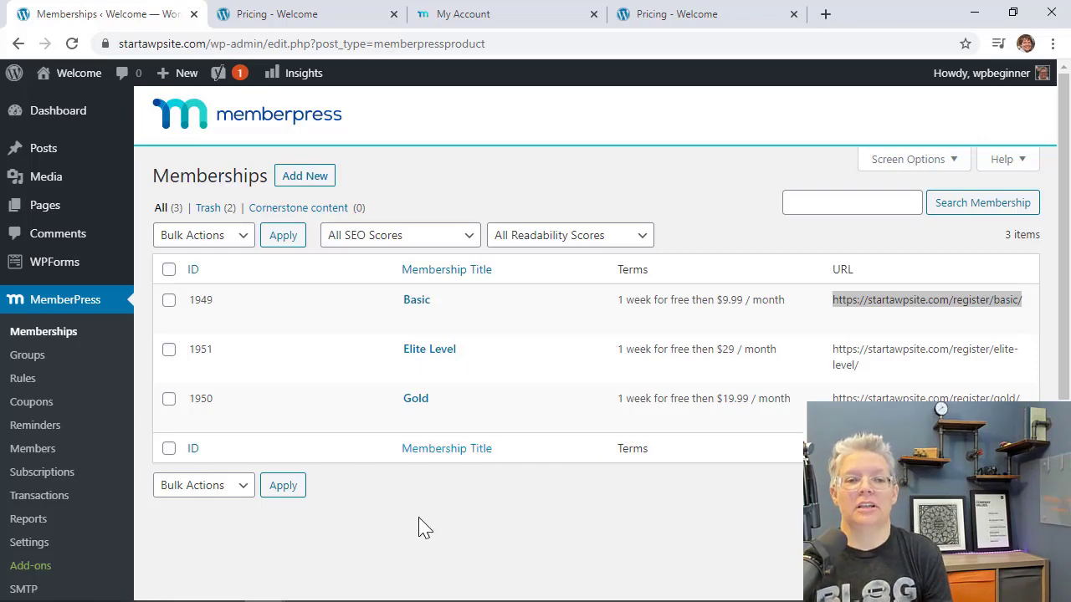
Open the Insights reports in the WordPress admin and examine the Overview Report's sessions, pageviews, visitor, device, country and referral data
scroll(196, 477, "down", 4)
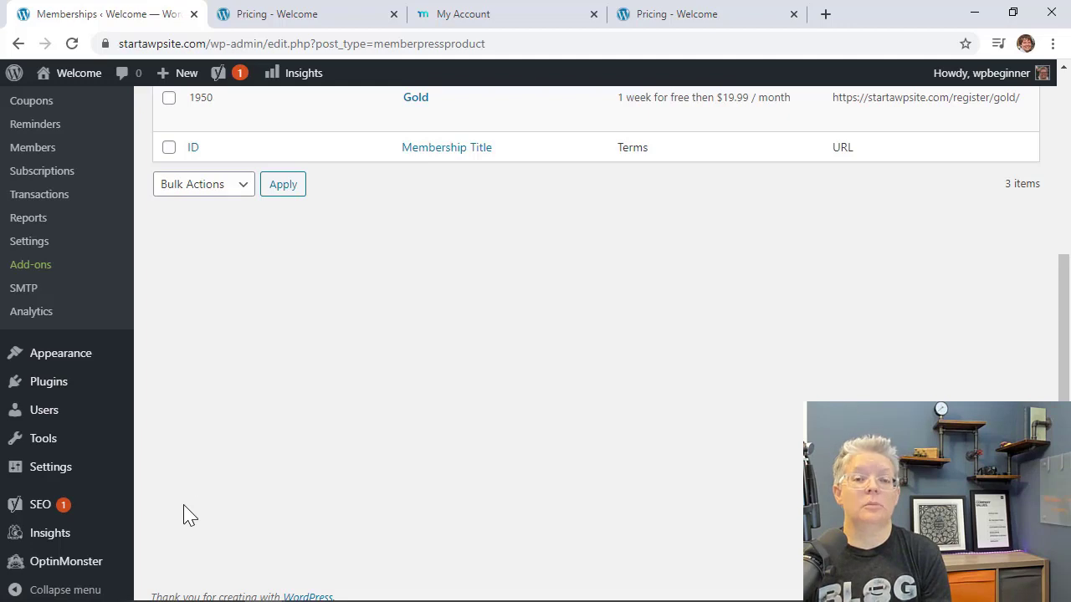
scroll(186, 514, "down", 1)
left_click(51, 523)
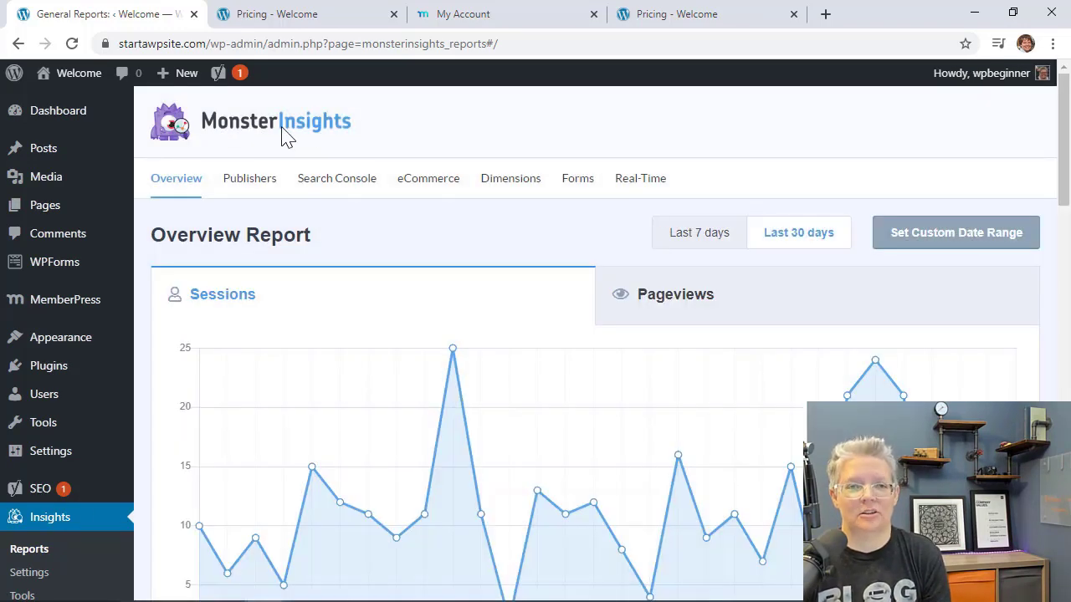
scroll(352, 198, "down", 1)
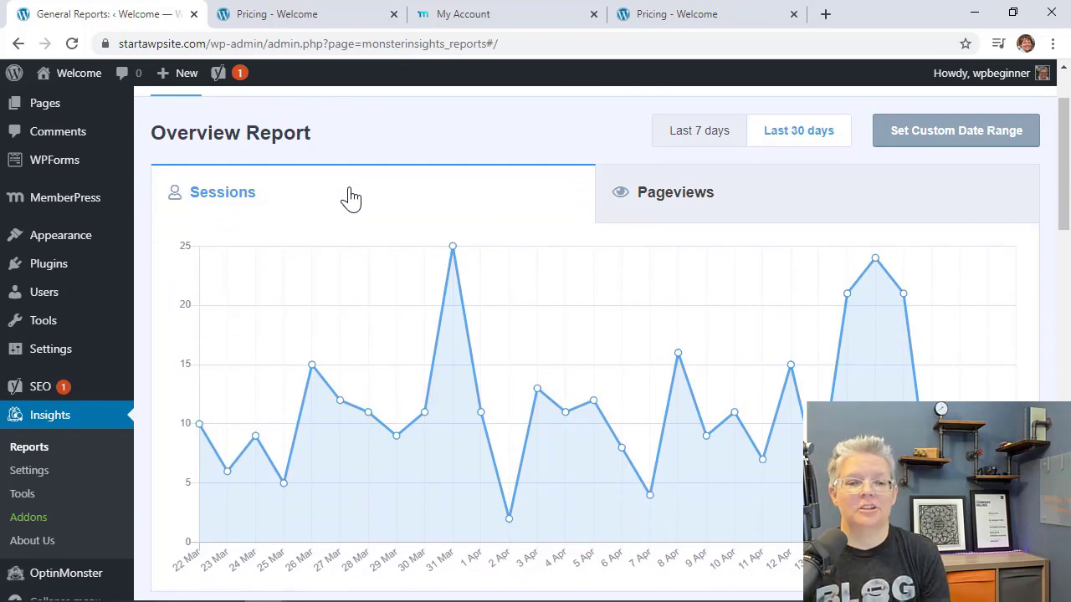
scroll(351, 199, "down", 5)
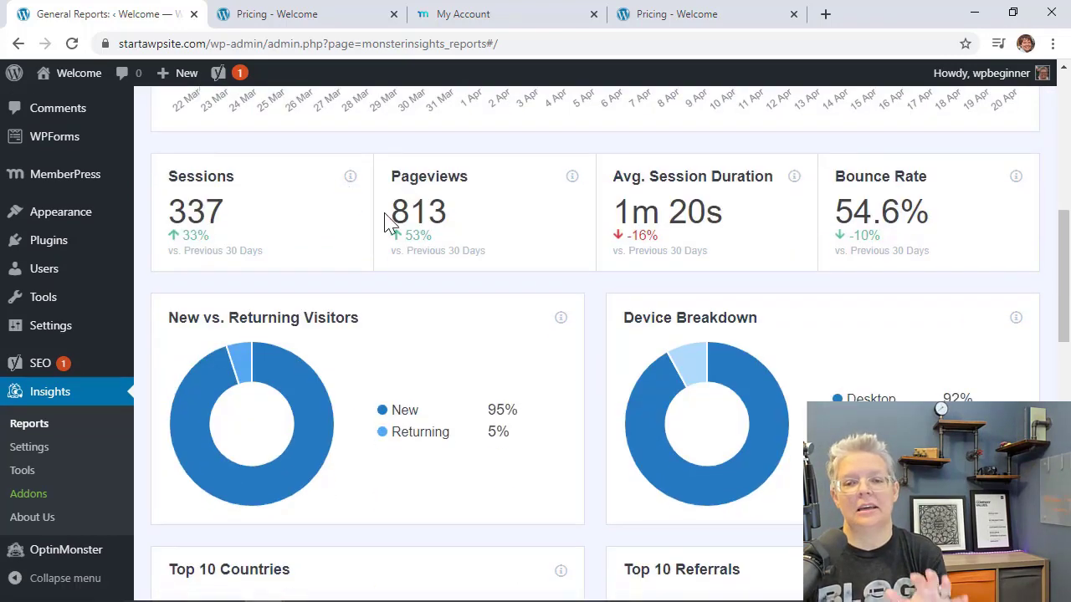
scroll(452, 310, "down", 3)
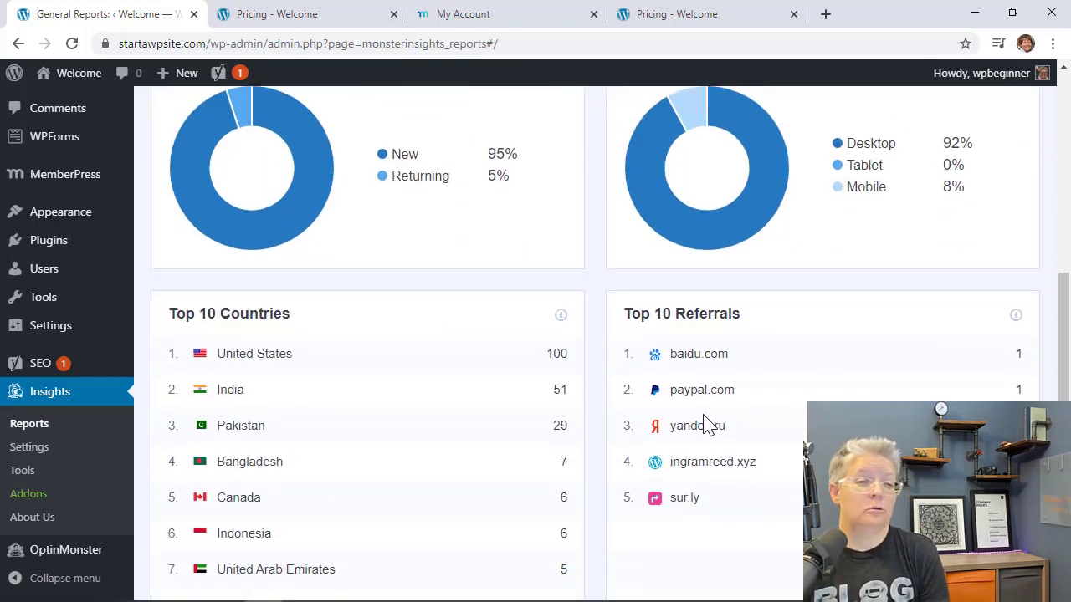
scroll(705, 425, "up", 7)
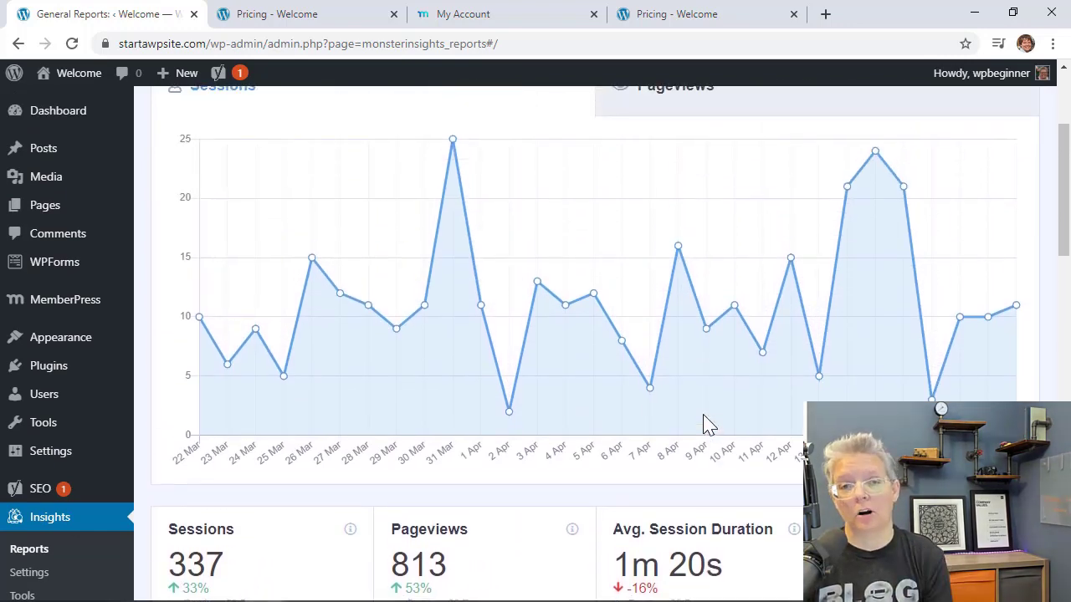
scroll(705, 425, "up", 2)
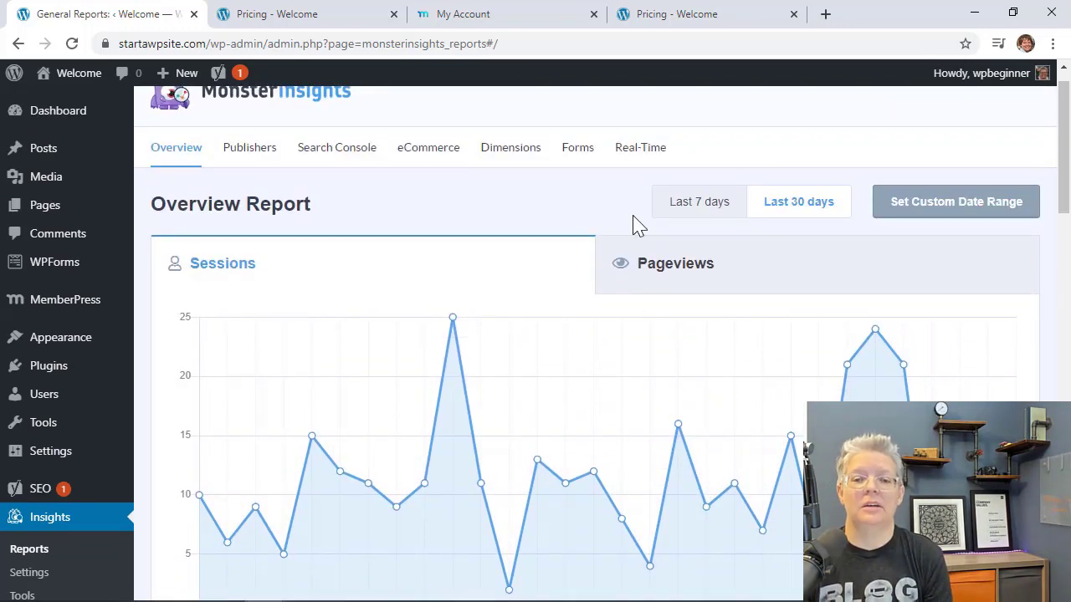
Open the monsterinsights.com website in a new browser tab
left_click(826, 14)
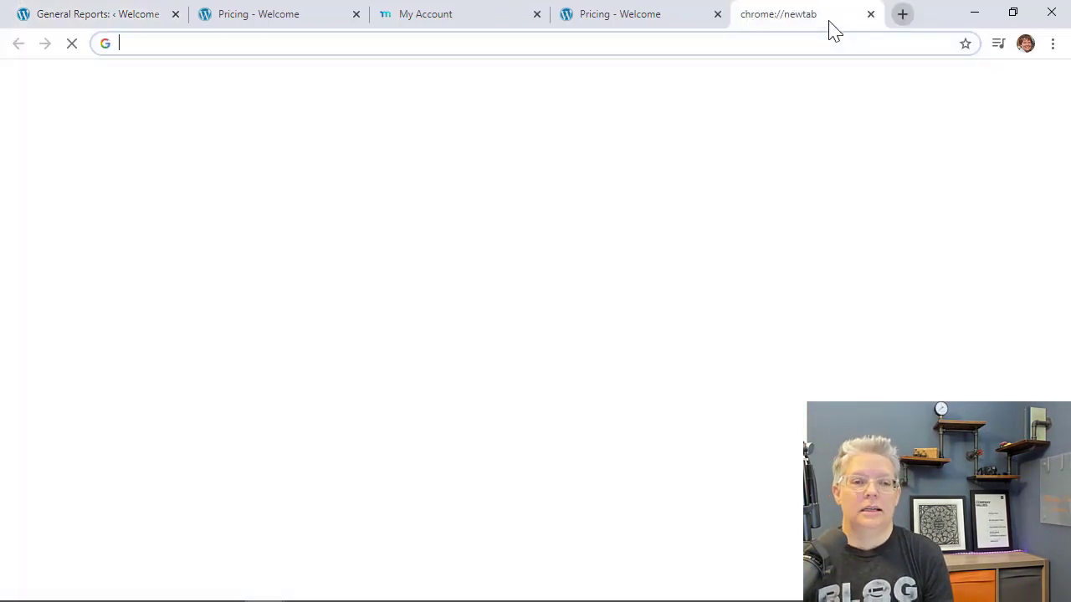
type("mons")
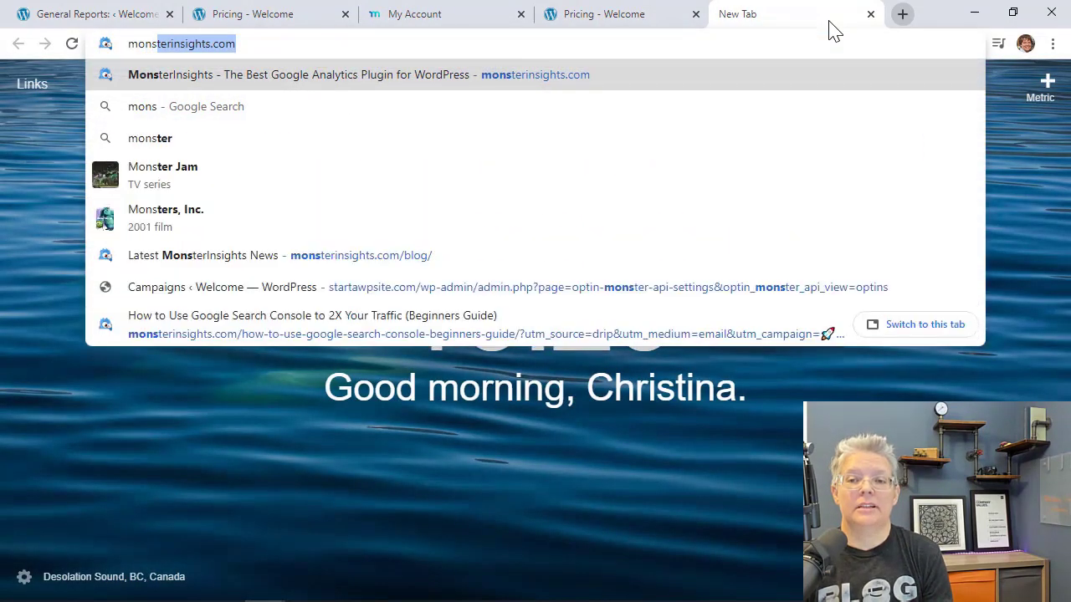
key("Return")
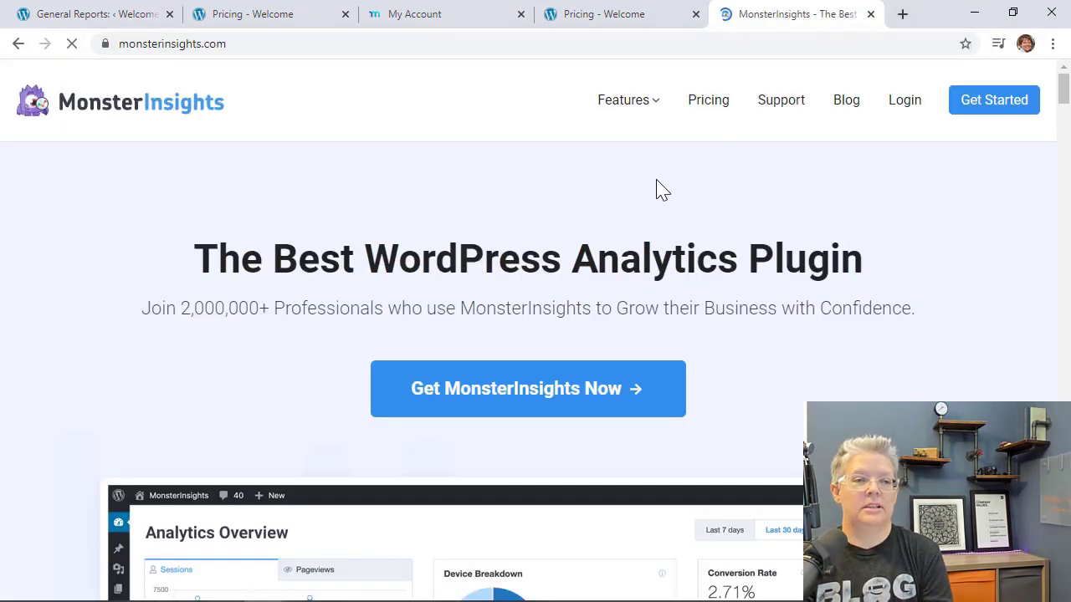